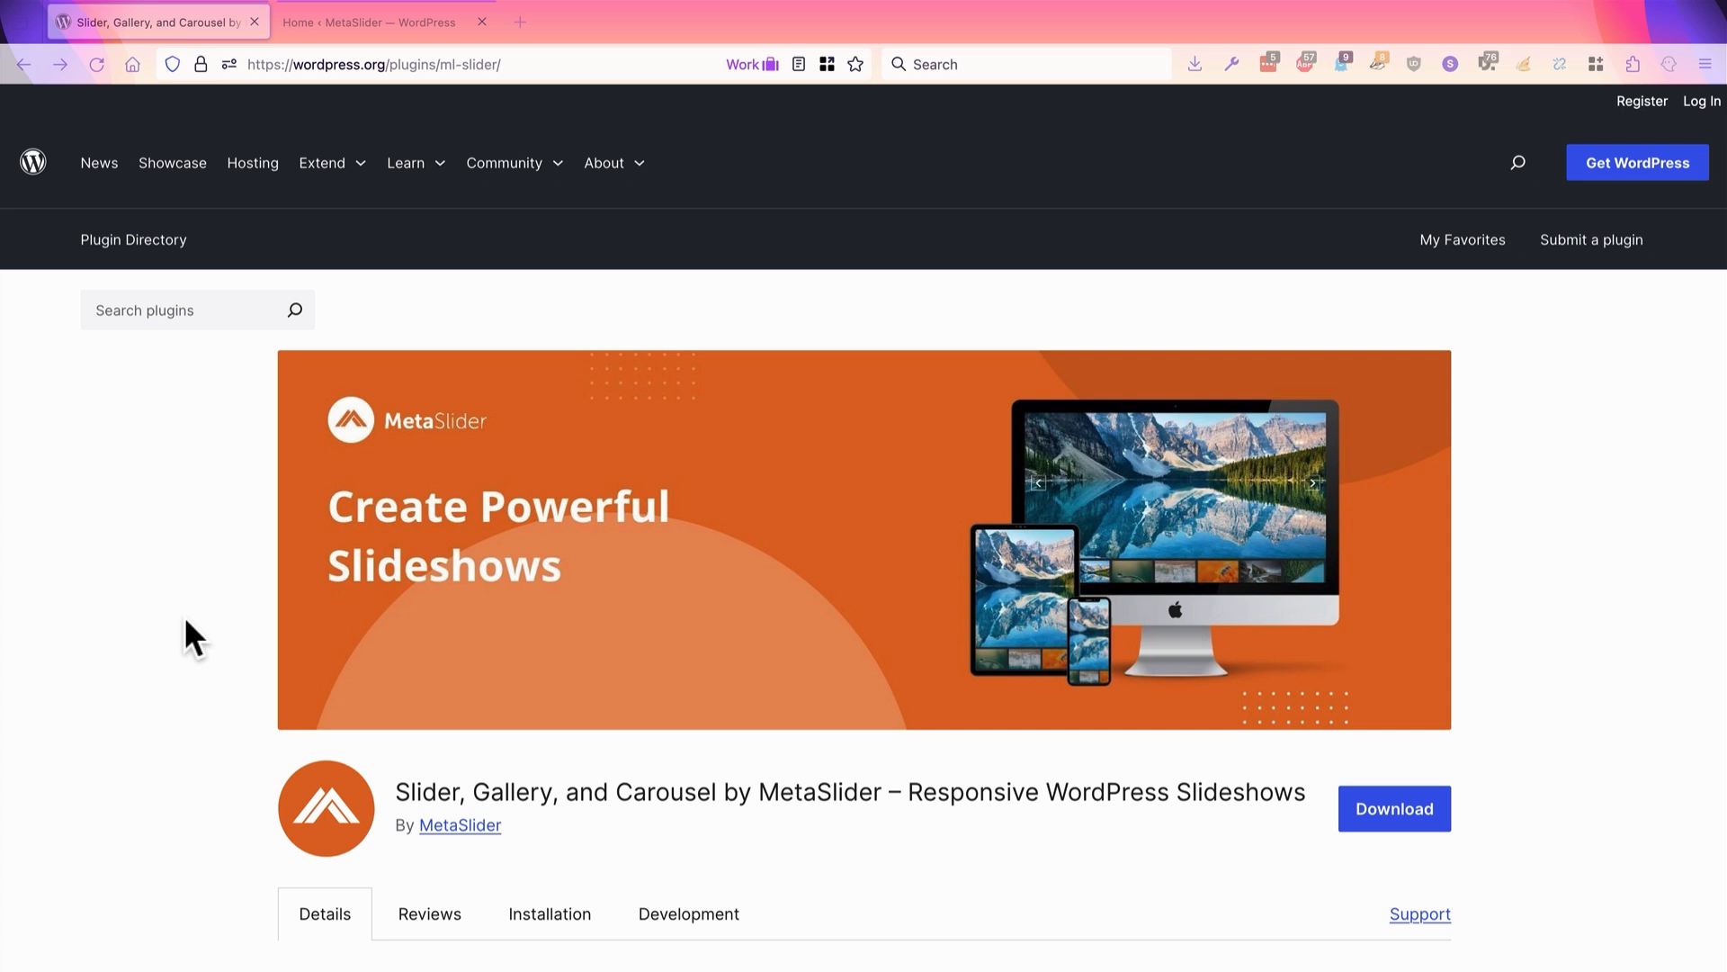
Step: On the MetaSlider home page, create a slideshow with sample images using the Image Slideshow demo
{"action": "left_click", "coordinate": [398, 24]}
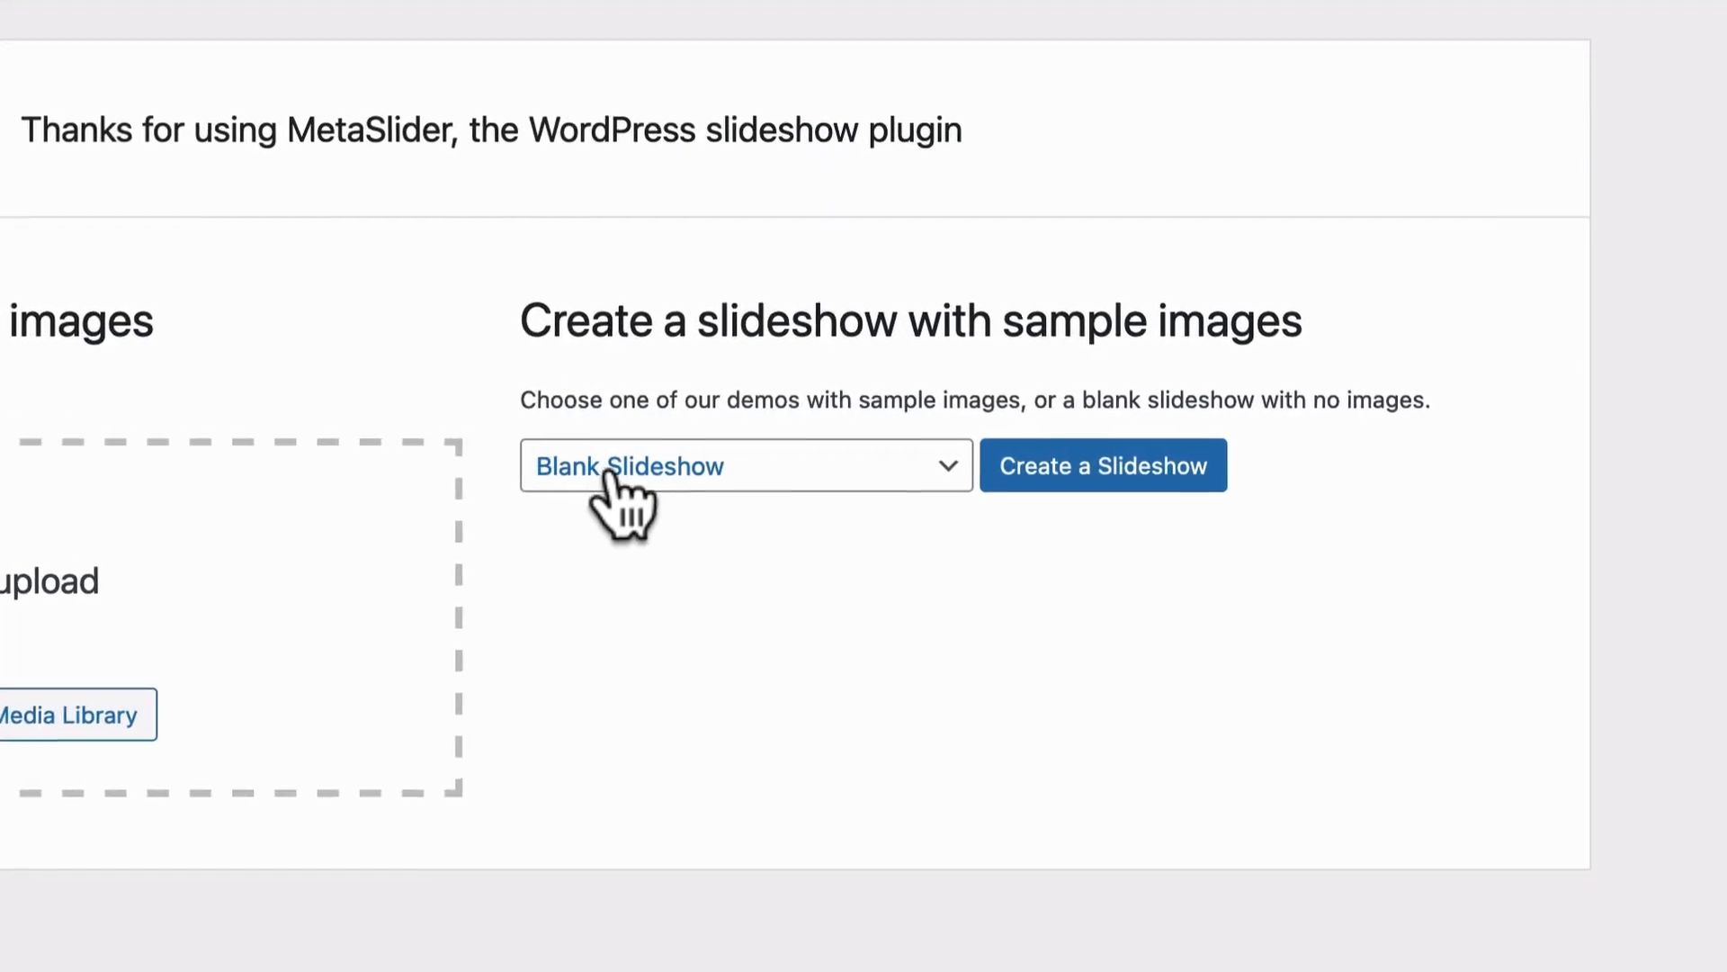
{"action": "left_click", "coordinate": [1015, 455]}
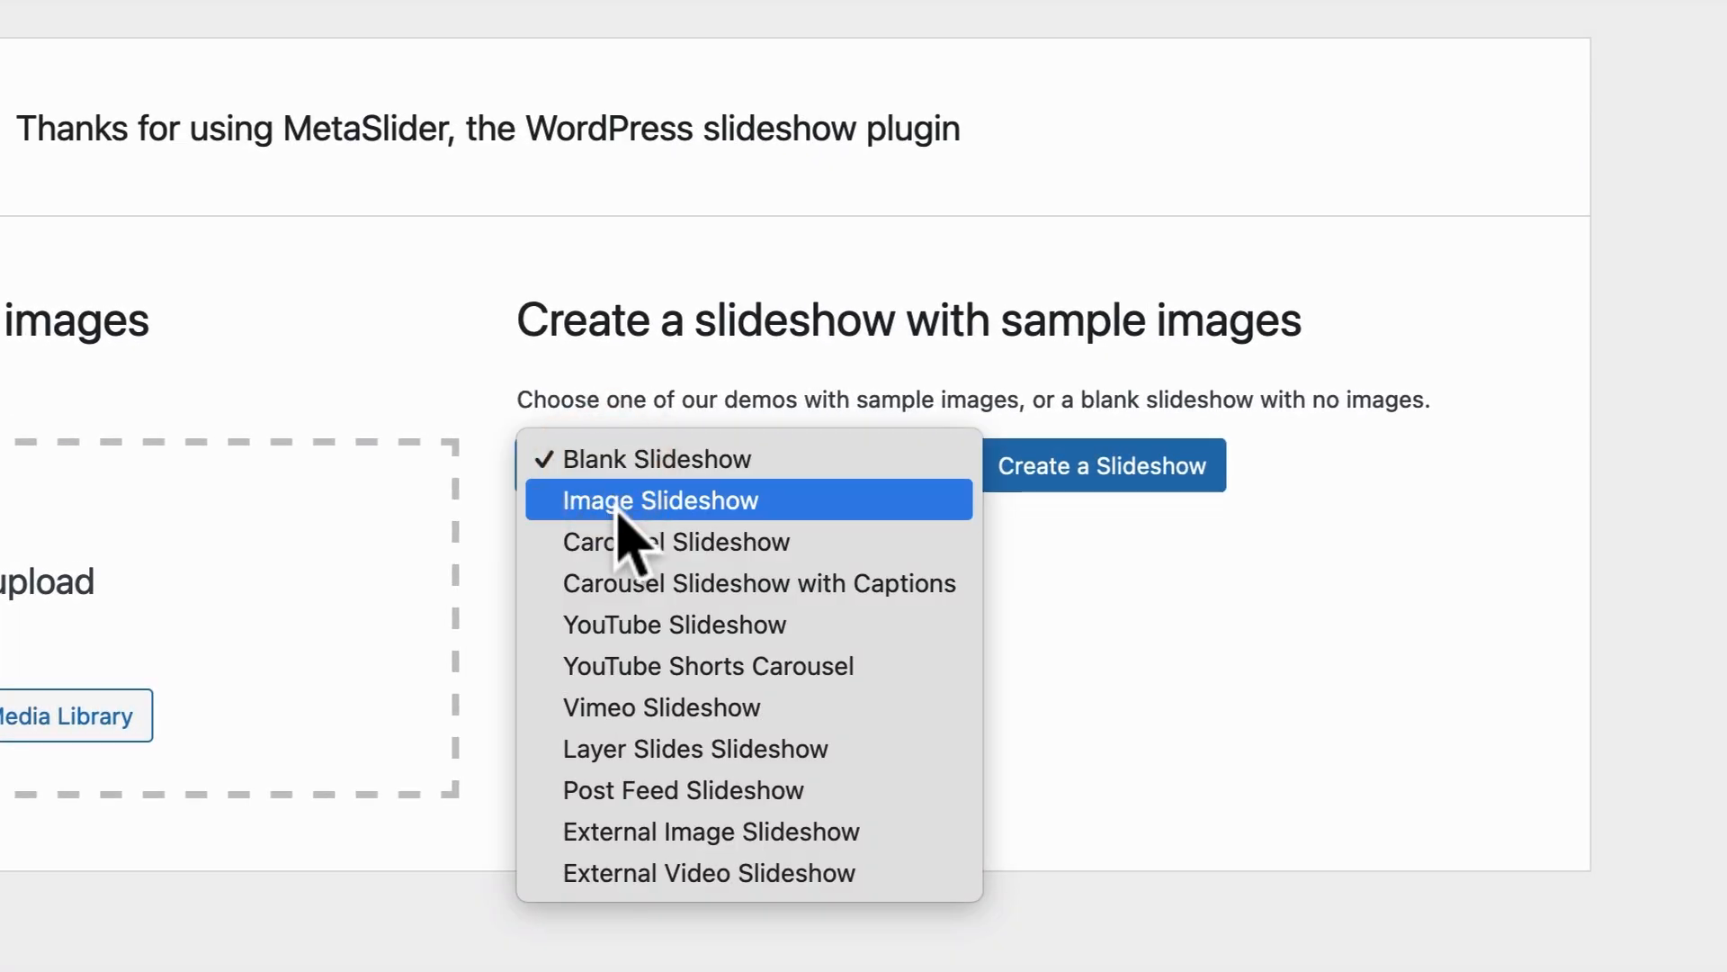
{"action": "left_click", "coordinate": [619, 504]}
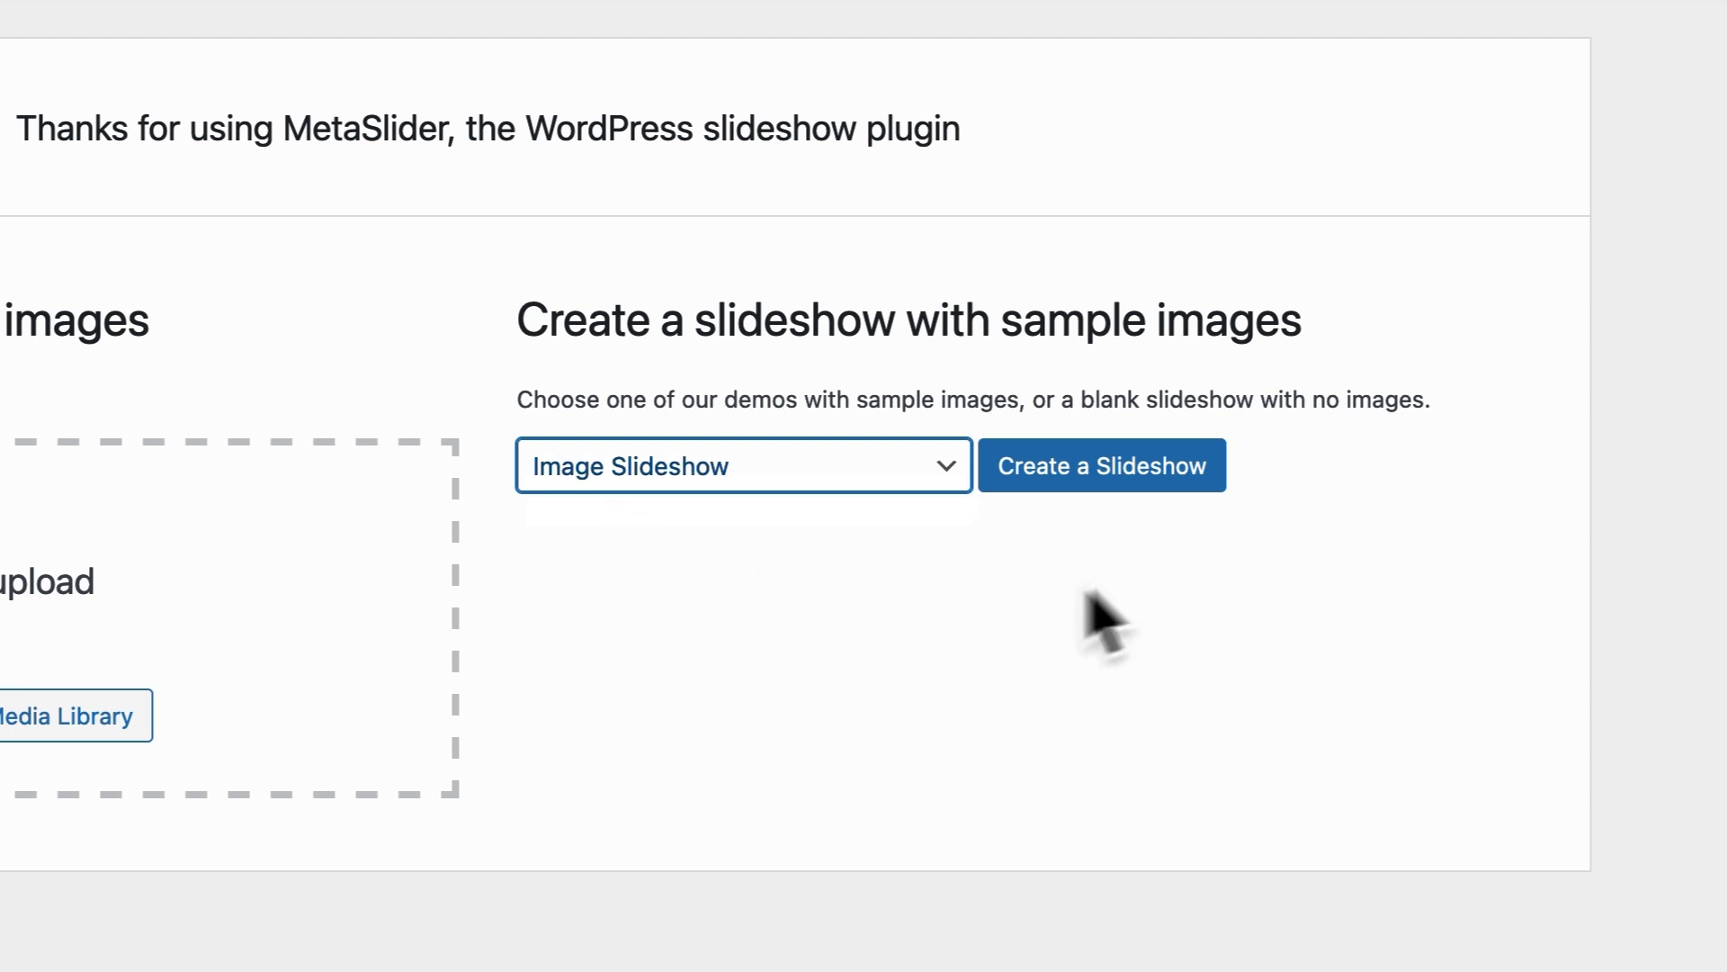
{"action": "left_click", "coordinate": [1077, 464]}
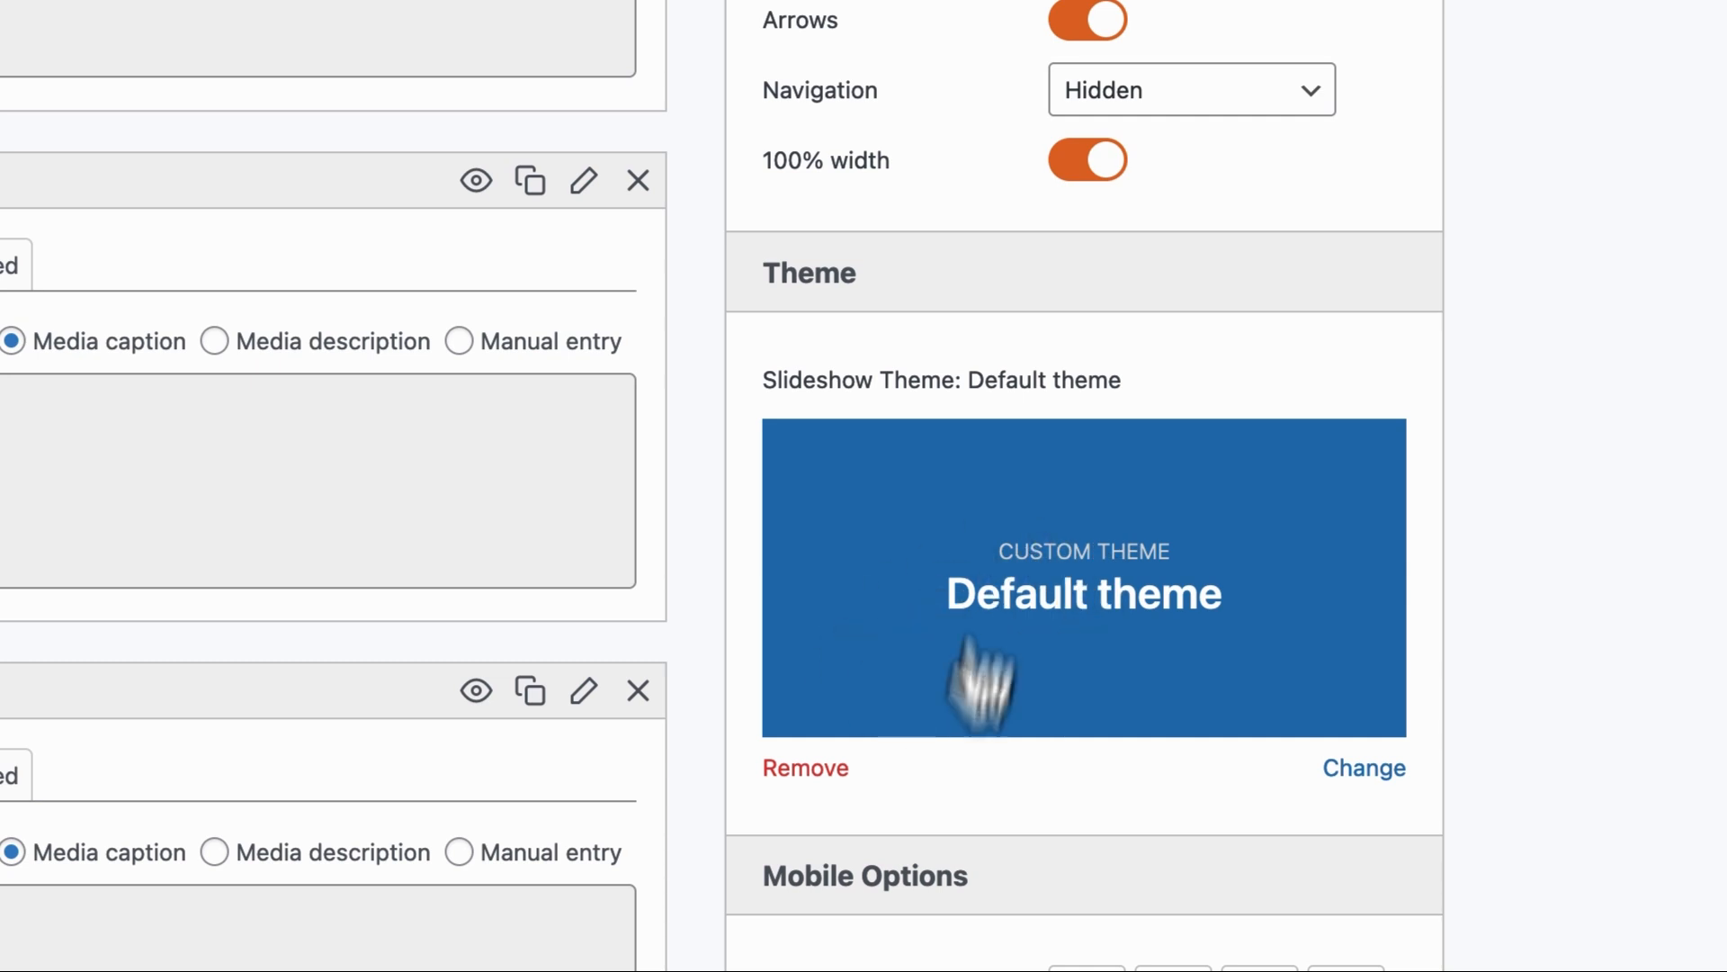
Step: Examine the built-in themes and the custom themes available for the new slideshow, leaving the theme selection as it is
{"action": "left_click", "coordinate": [963, 644]}
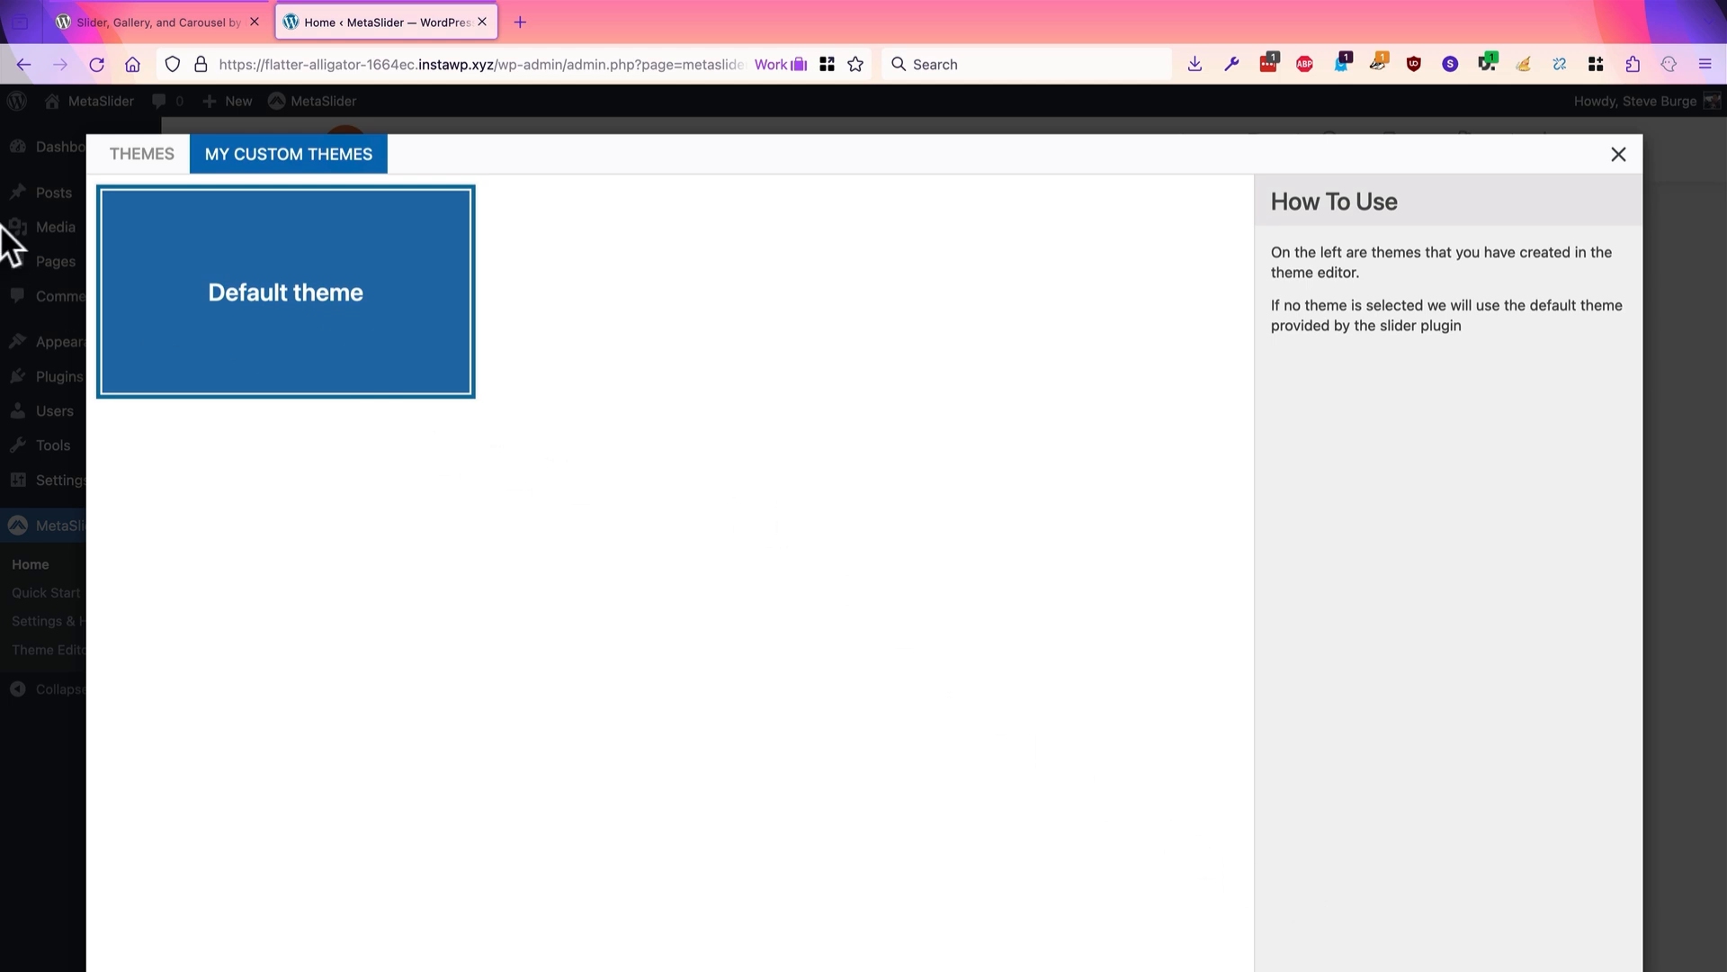
{"action": "left_click", "coordinate": [148, 171]}
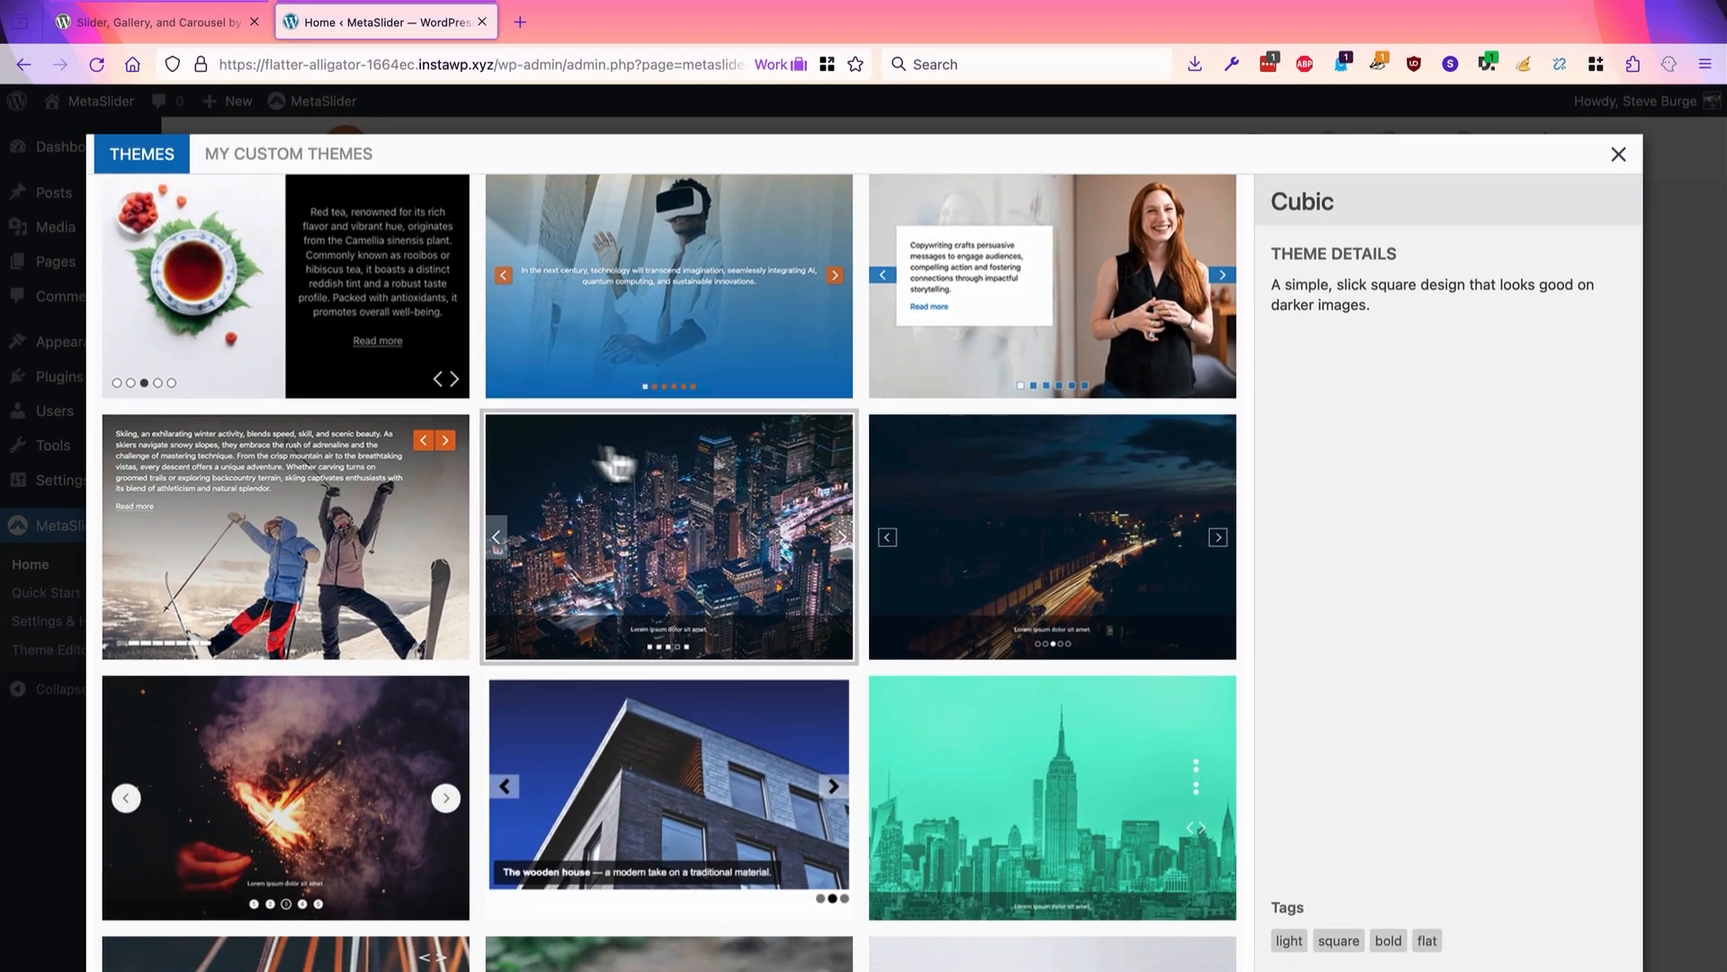
{"action": "left_click", "coordinate": [279, 169]}
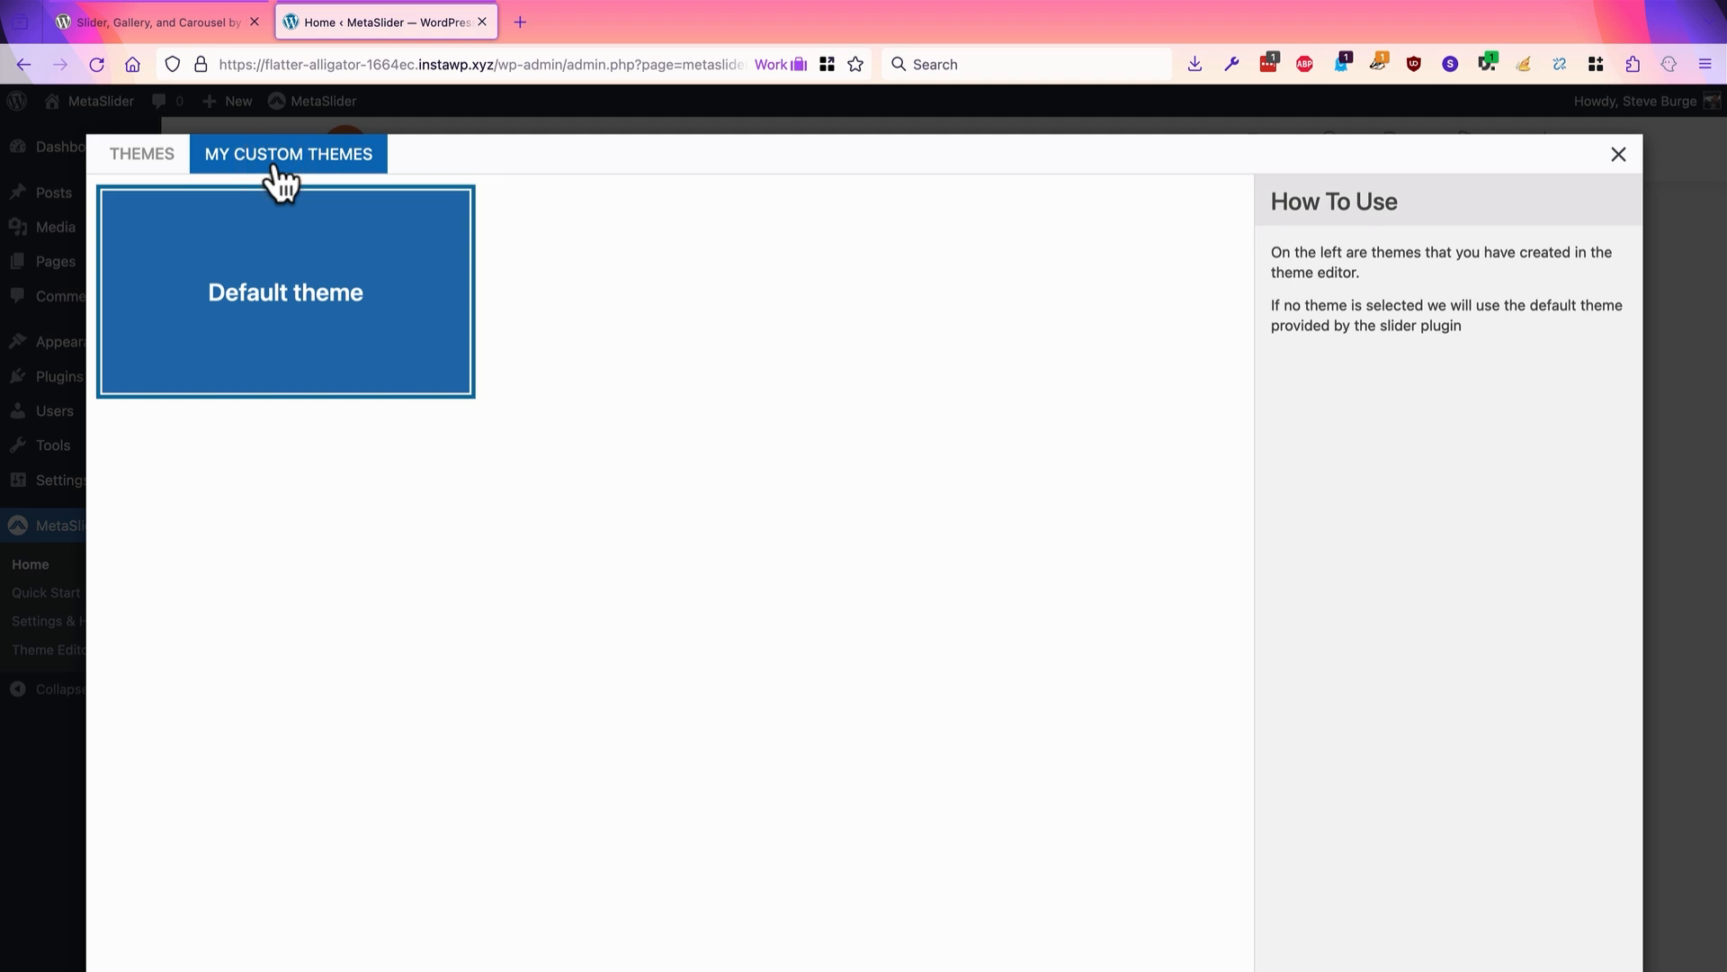
{"action": "left_click", "coordinate": [1619, 154]}
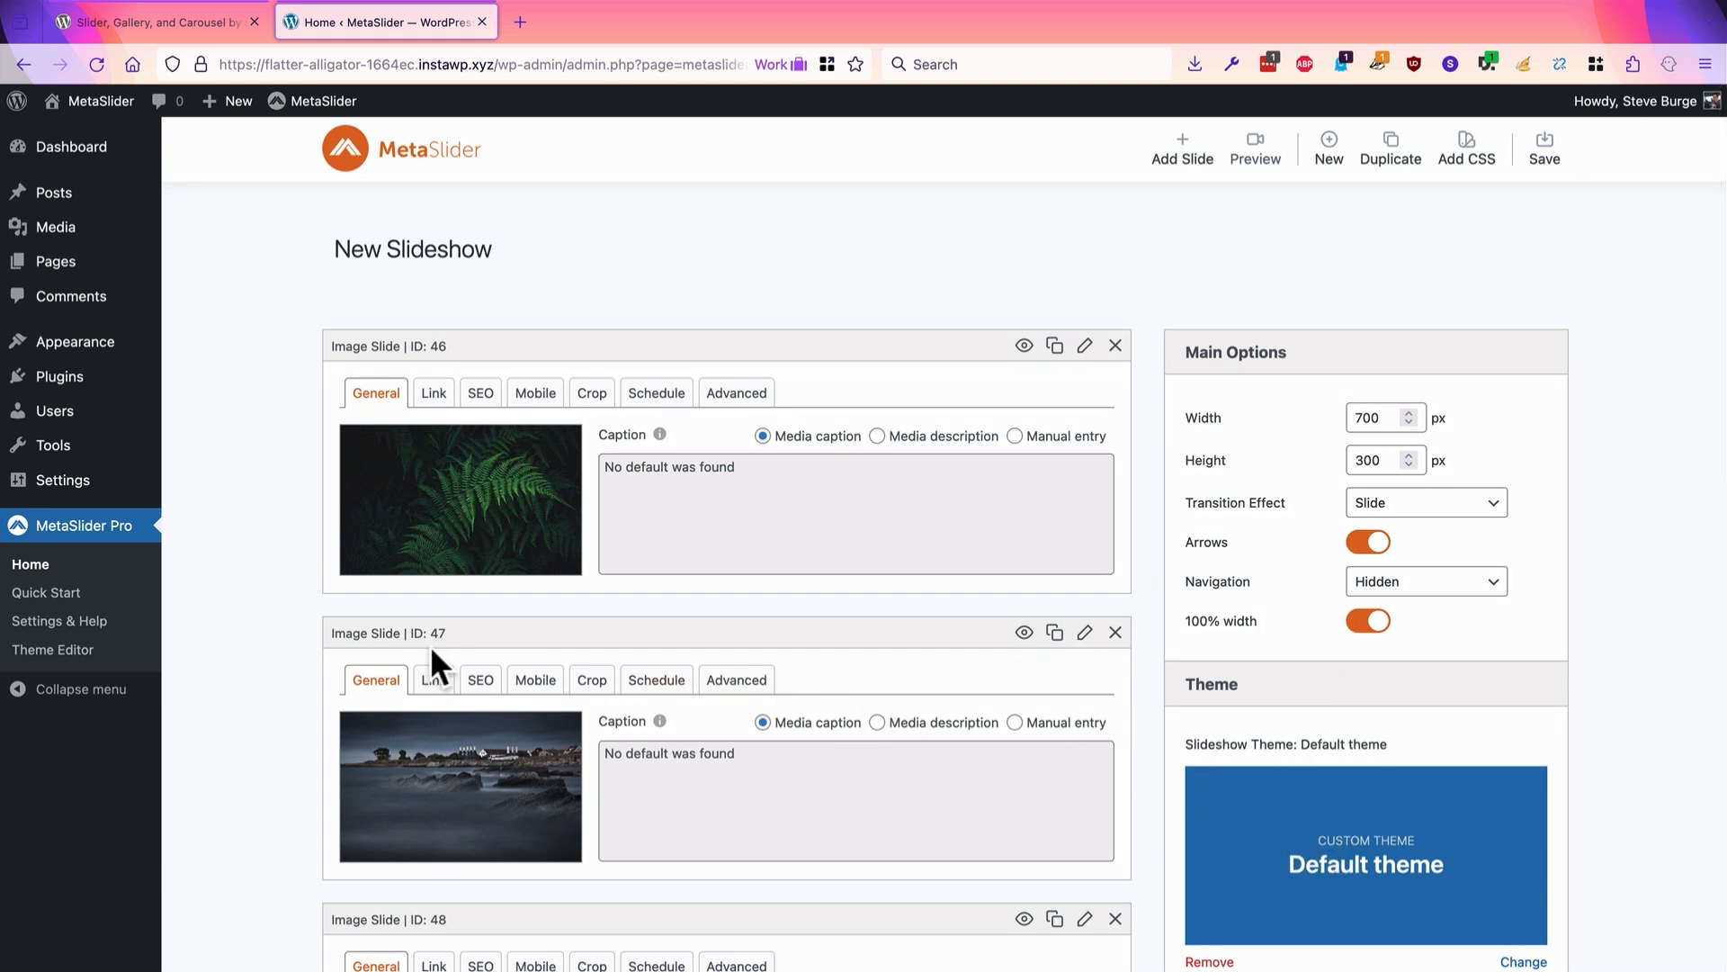
Step: Open the Default theme in the Theme Editor and step back through the preview slides to examine their captions
{"action": "left_click", "coordinate": [72, 651]}
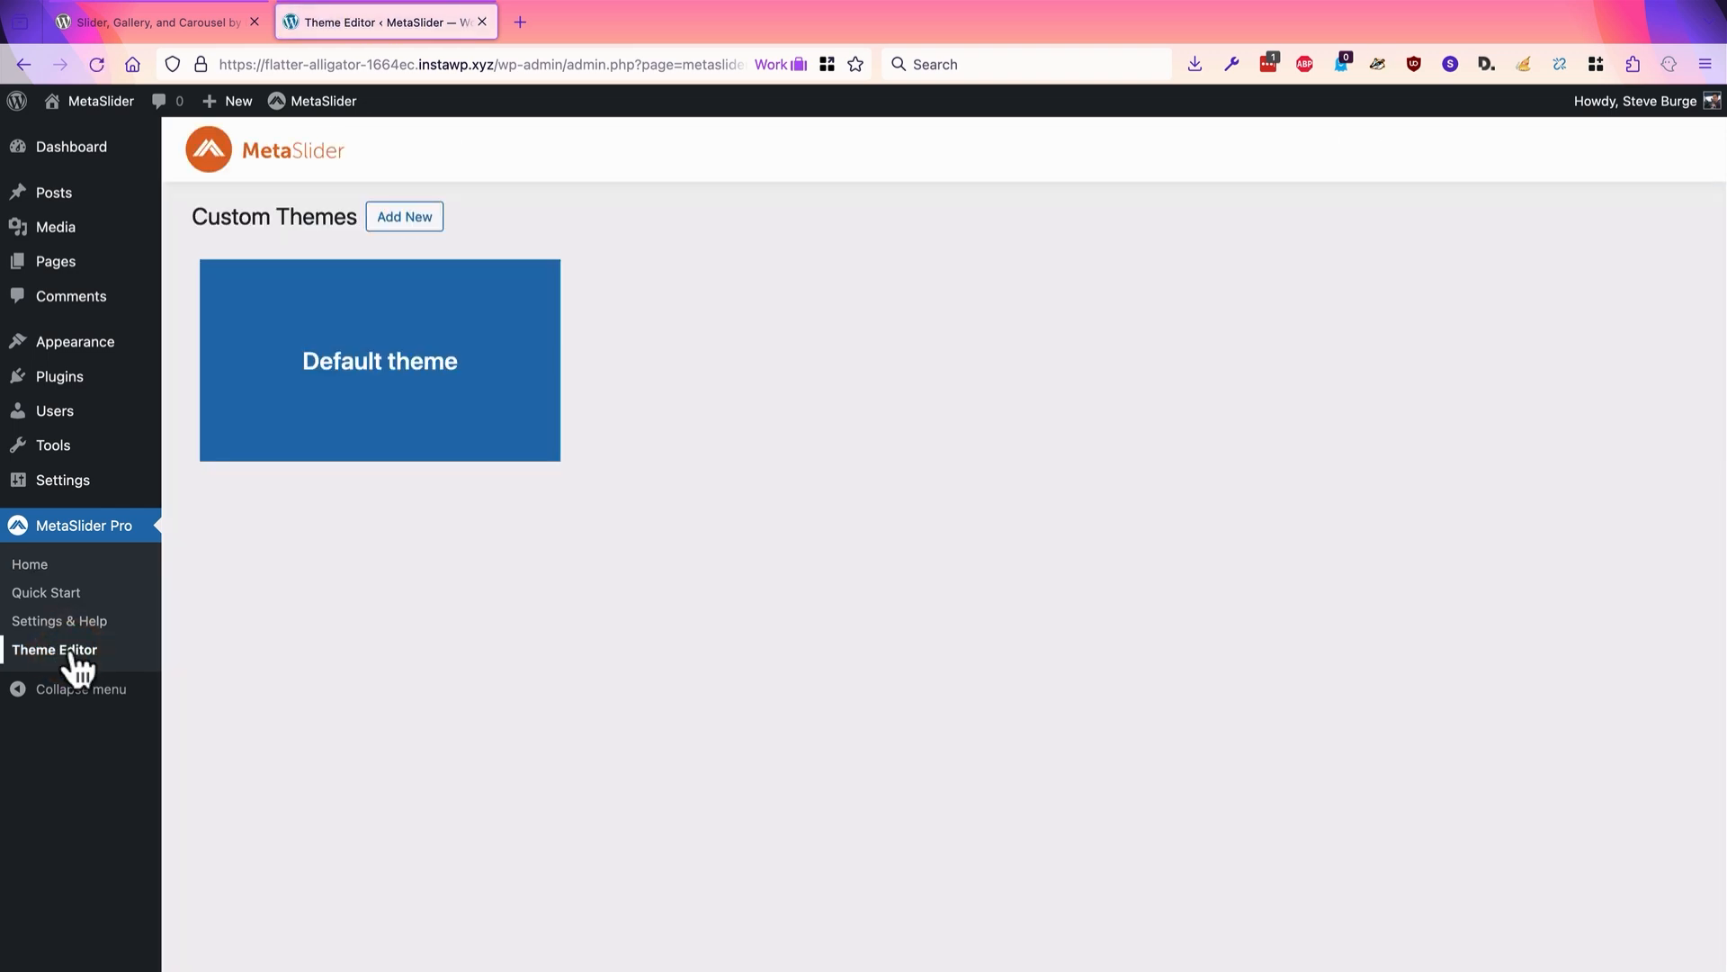
{"action": "left_click", "coordinate": [400, 335]}
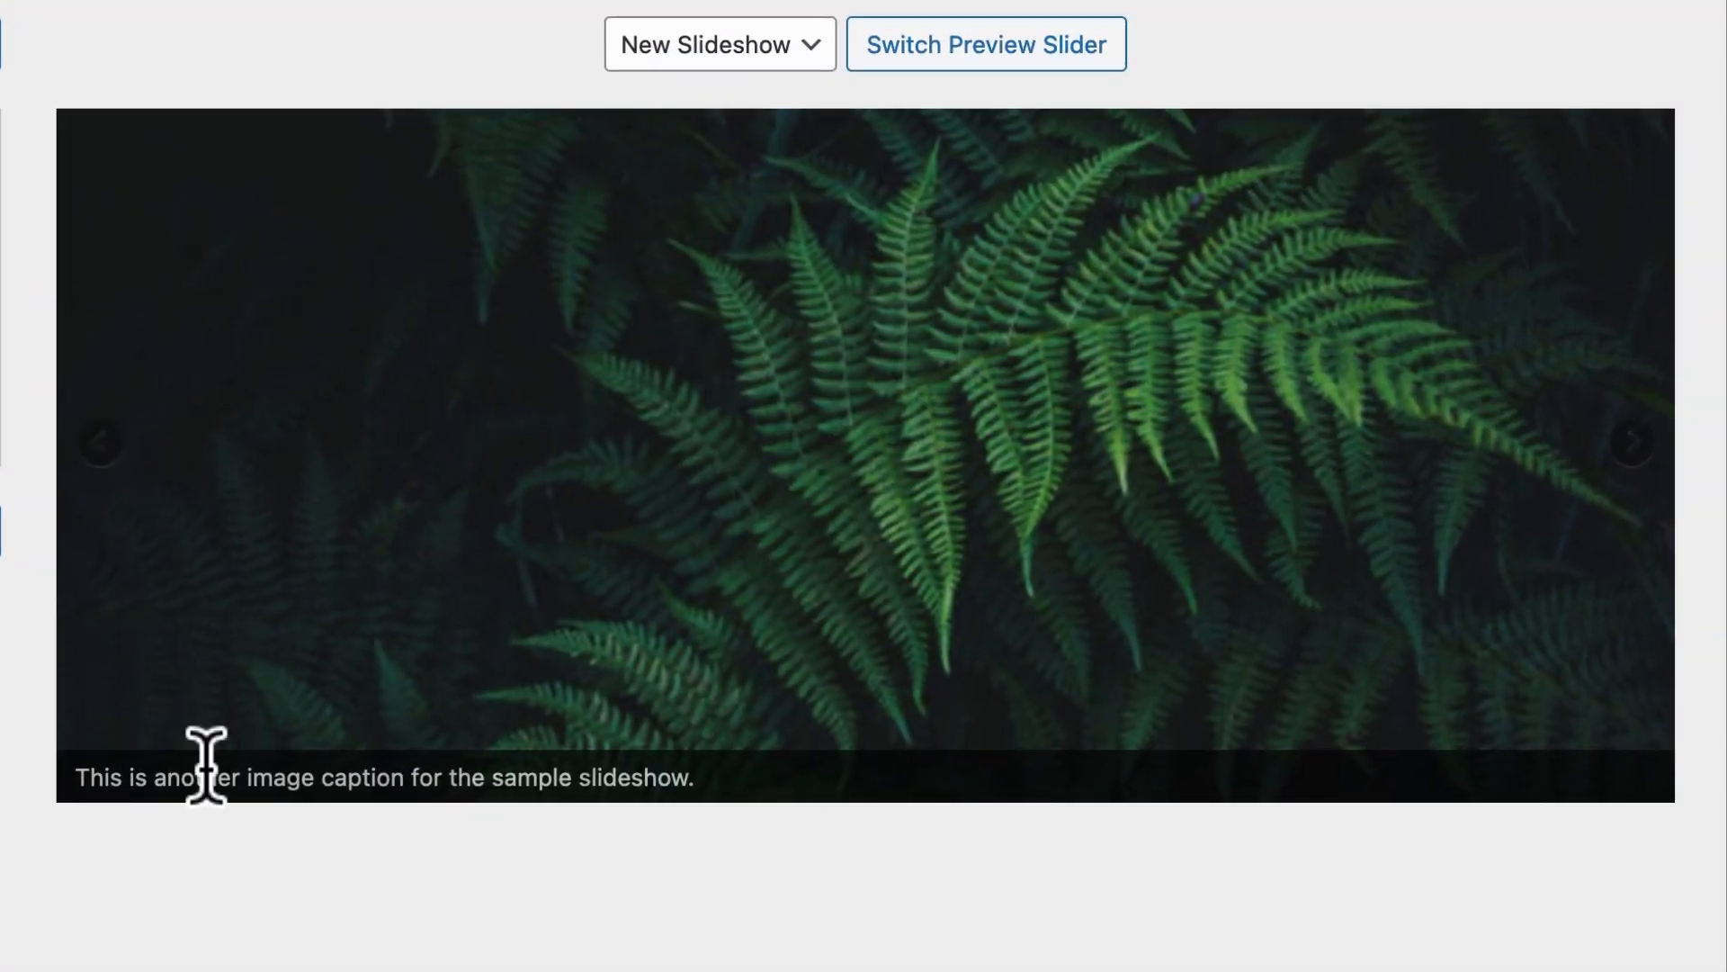
{"action": "left_click", "coordinate": [101, 445]}
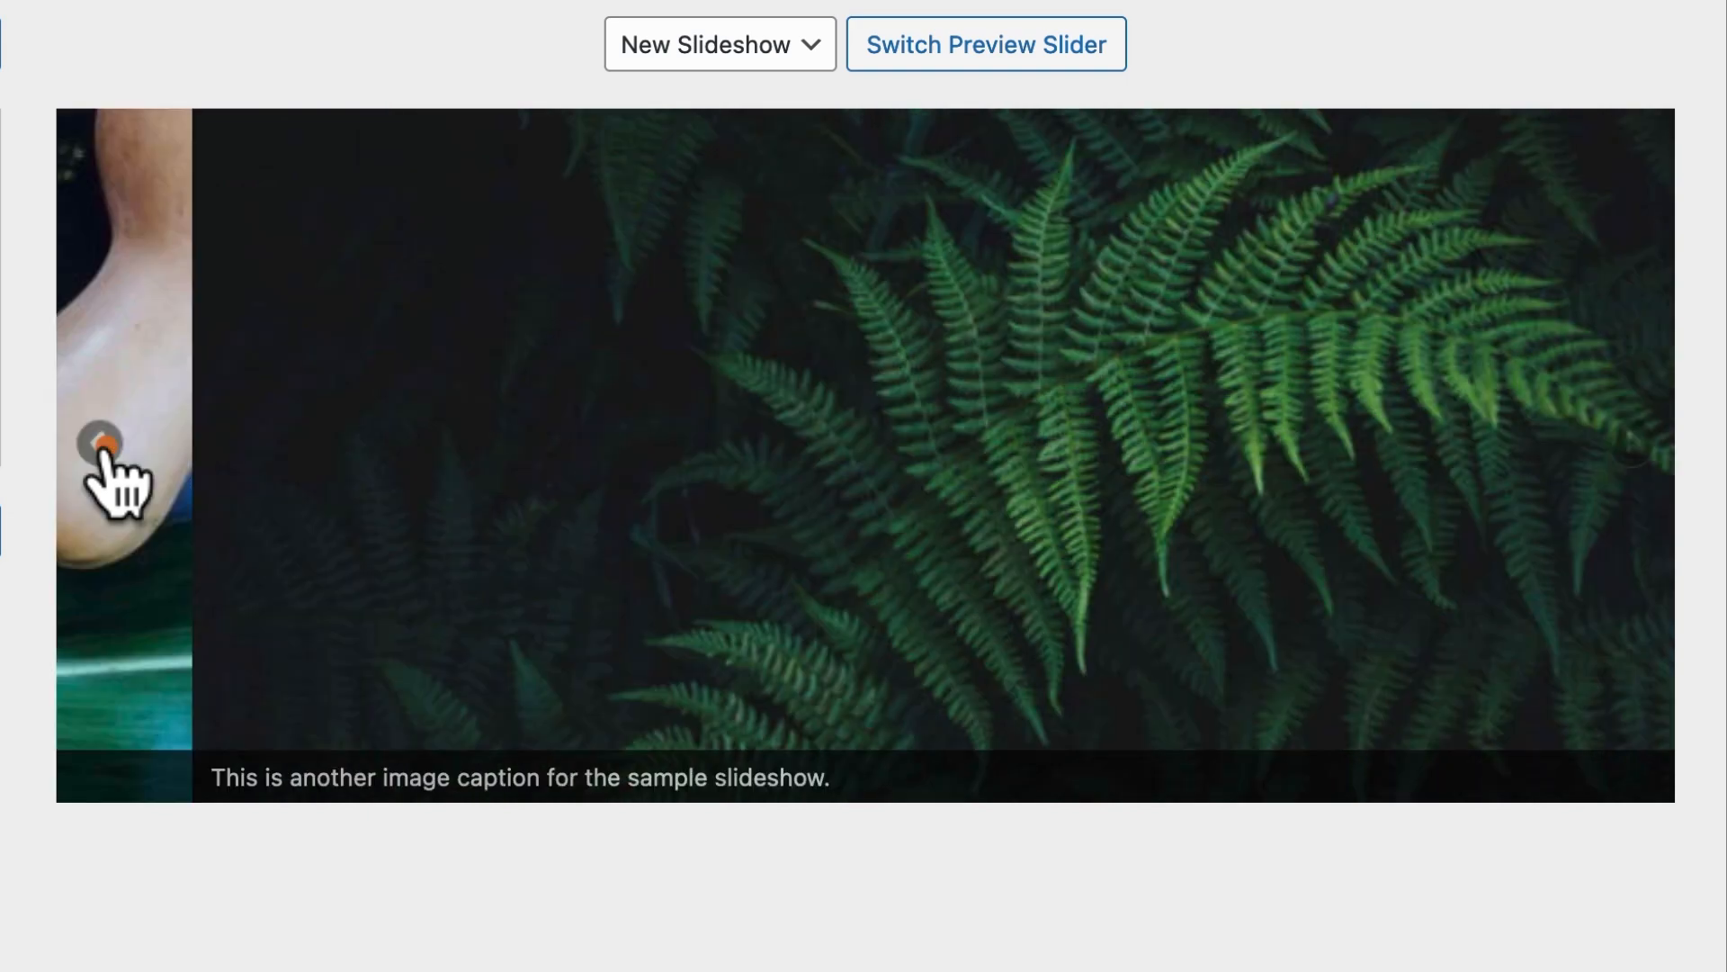
{"action": "left_click", "coordinate": [101, 447]}
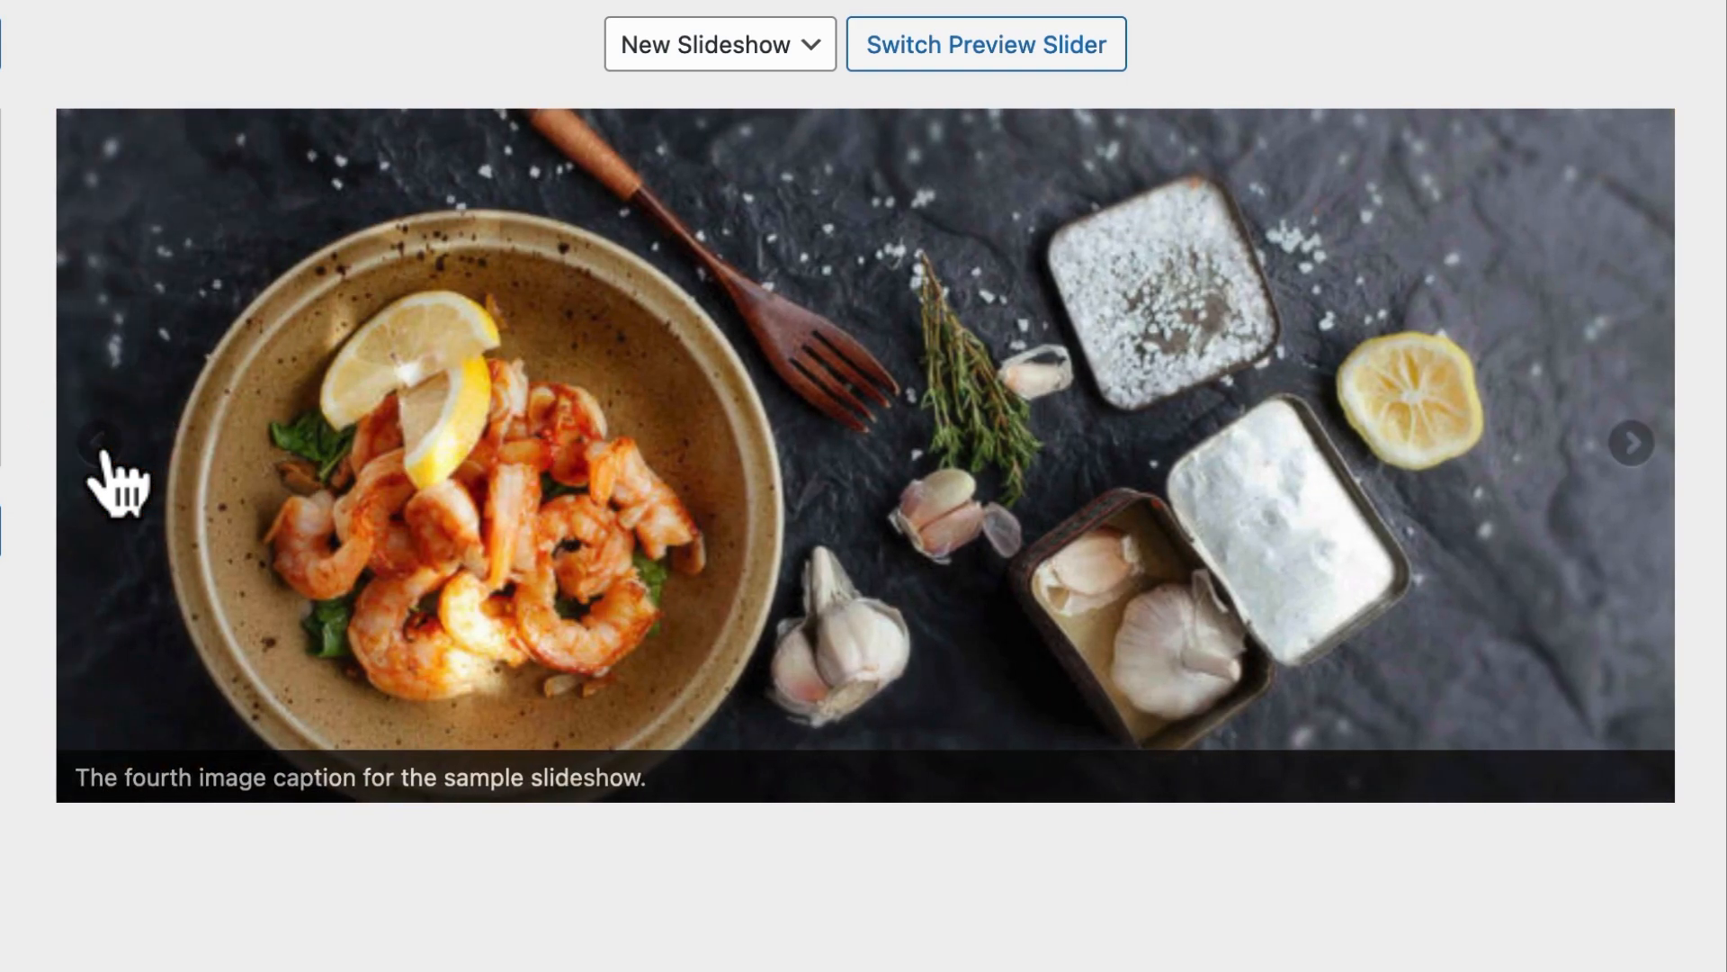
{"action": "left_click", "coordinate": [100, 444]}
{"action": "left_click", "coordinate": [100, 445]}
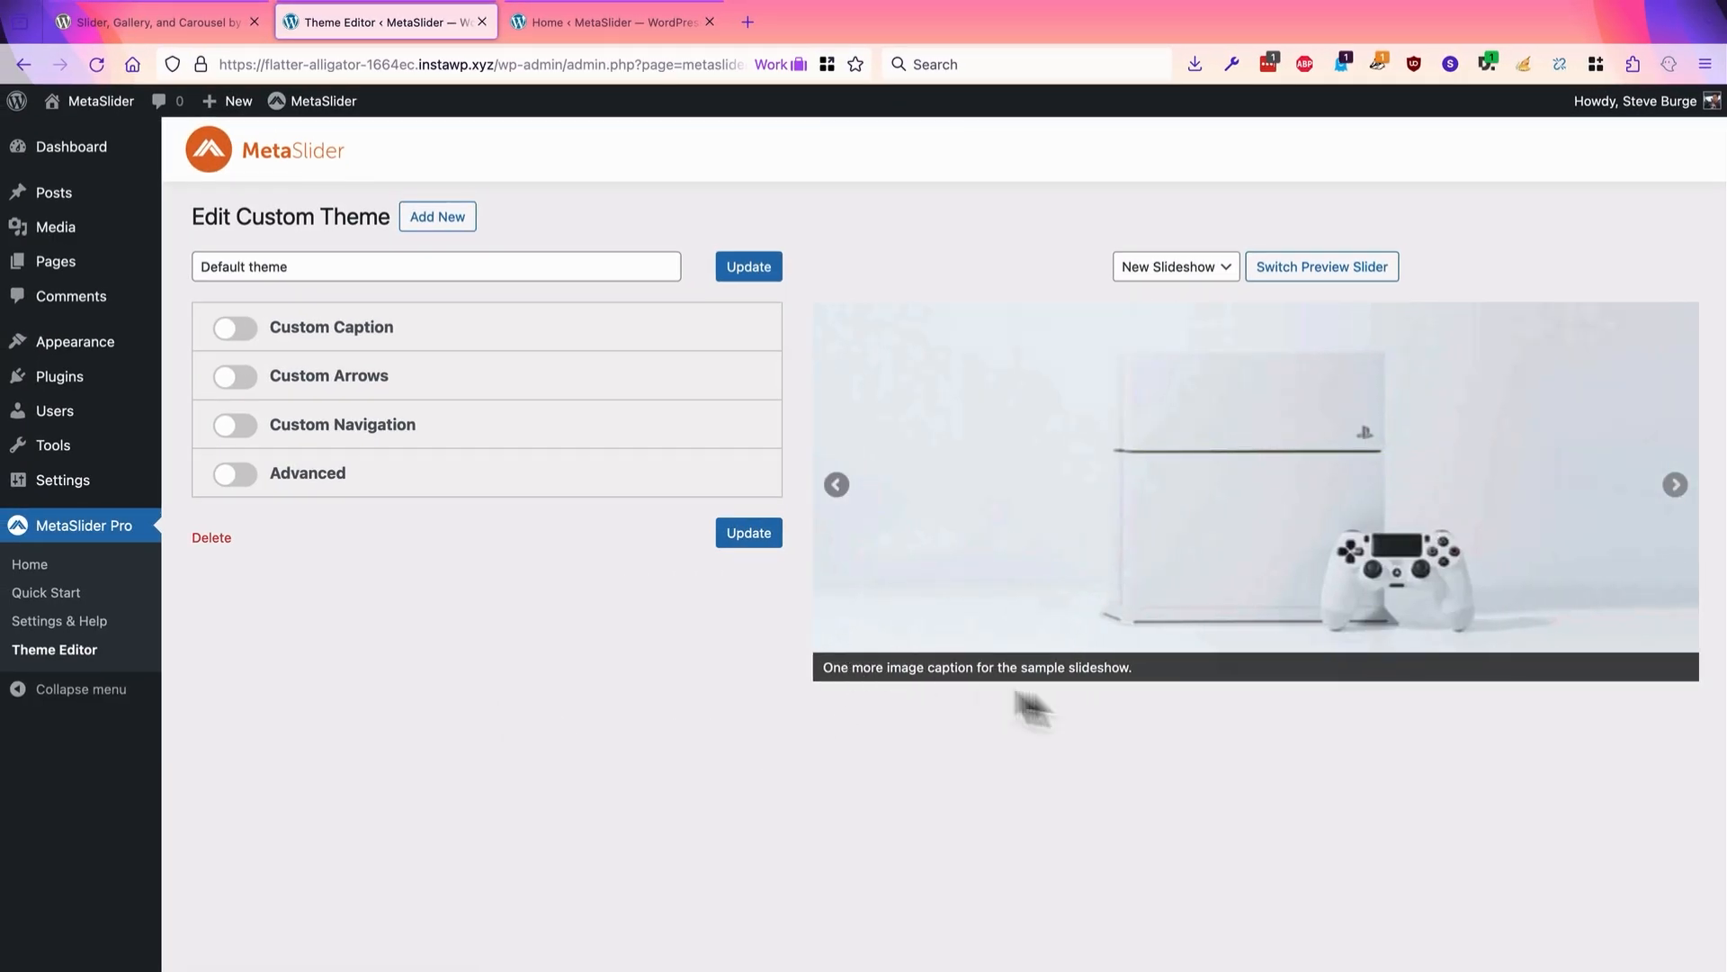
{"action": "left_click_drag", "start_coordinate": [1145, 668], "coordinate": [817, 672]}
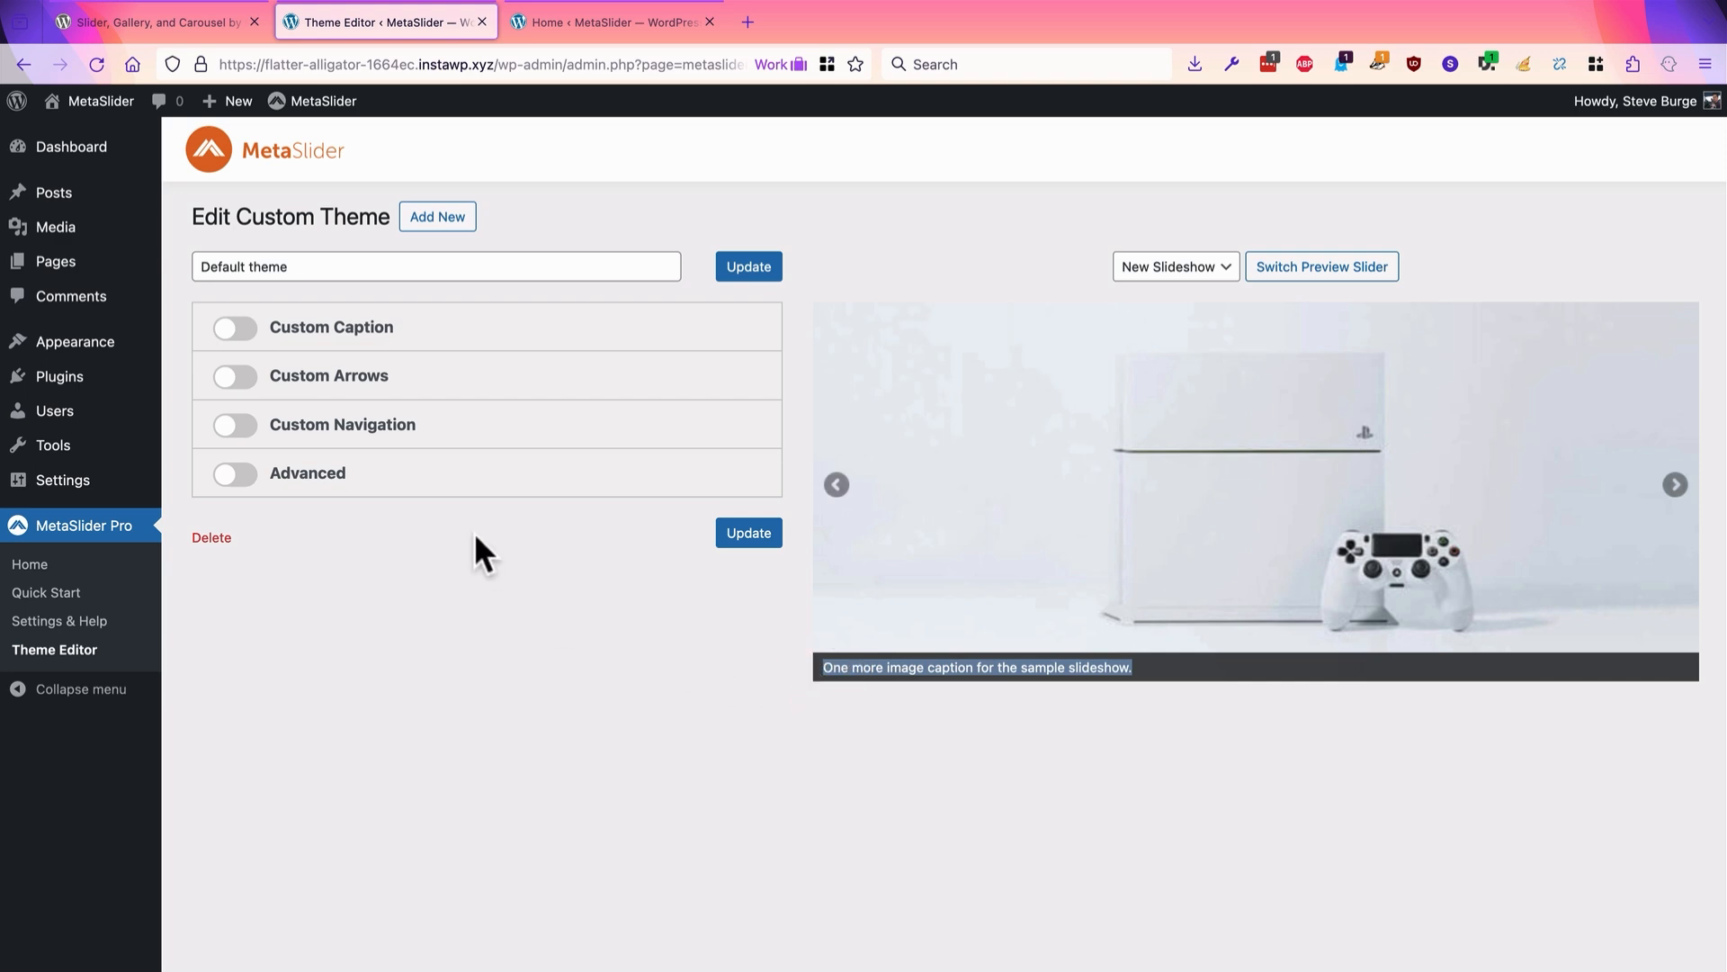
Step: Enable Custom Caption for the theme and set the caption position to Top Left
{"action": "left_click", "coordinate": [245, 330]}
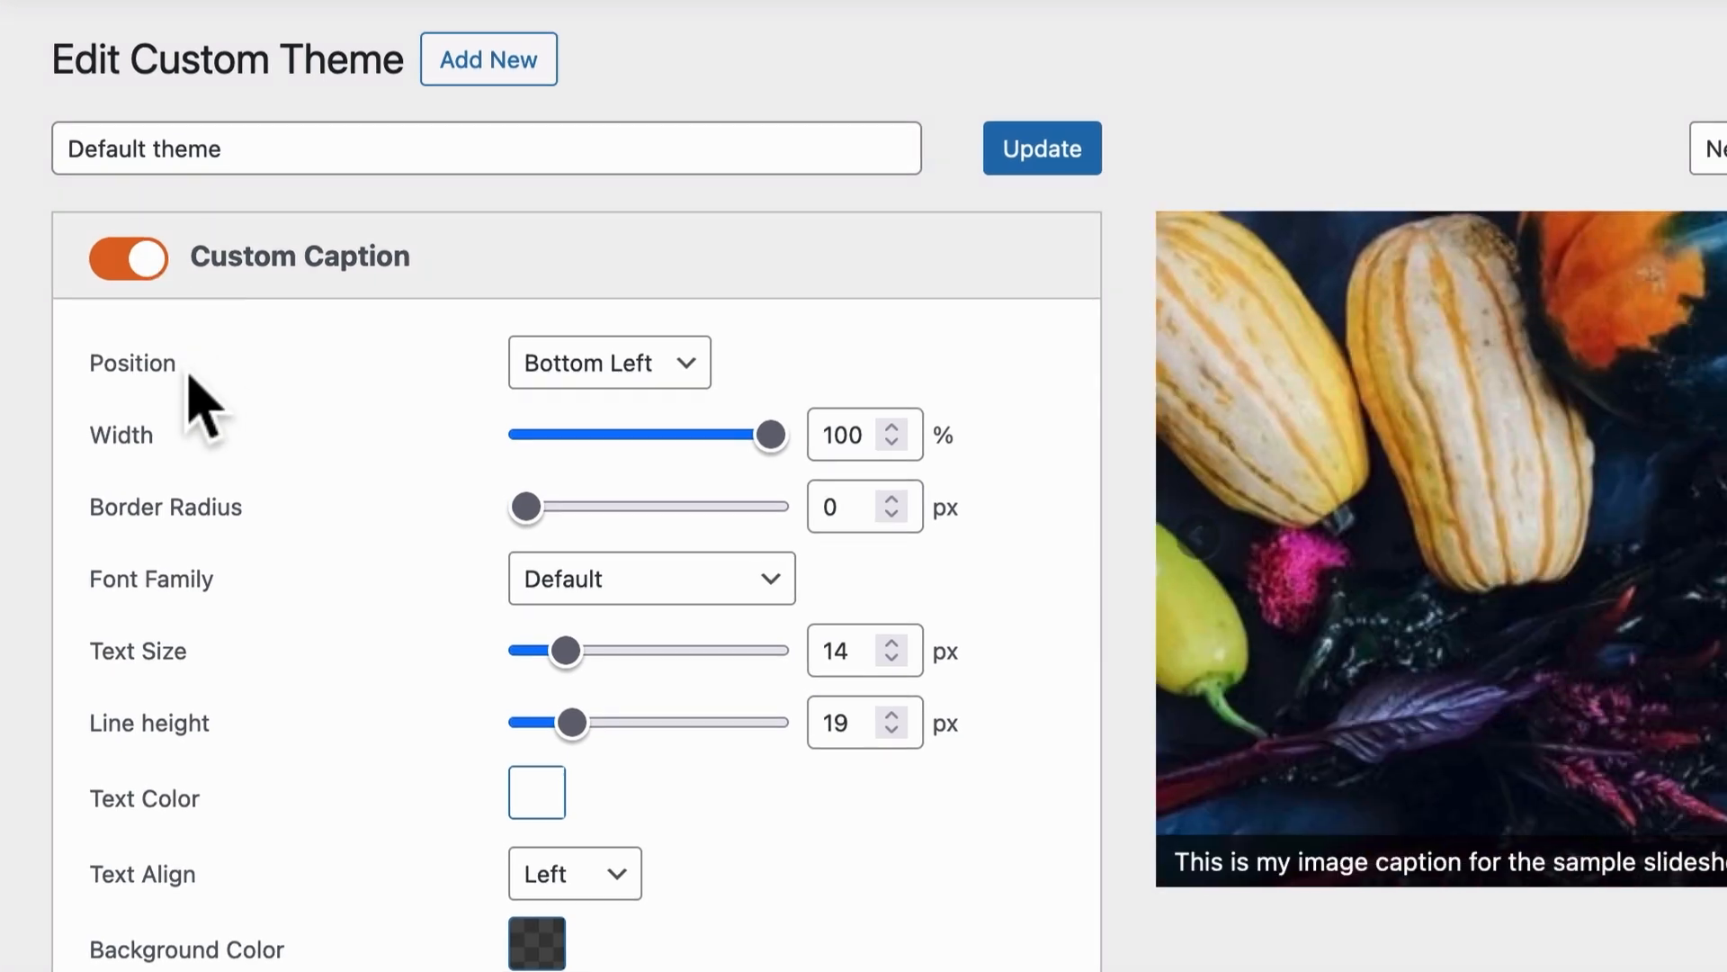
{"action": "left_click", "coordinate": [536, 368]}
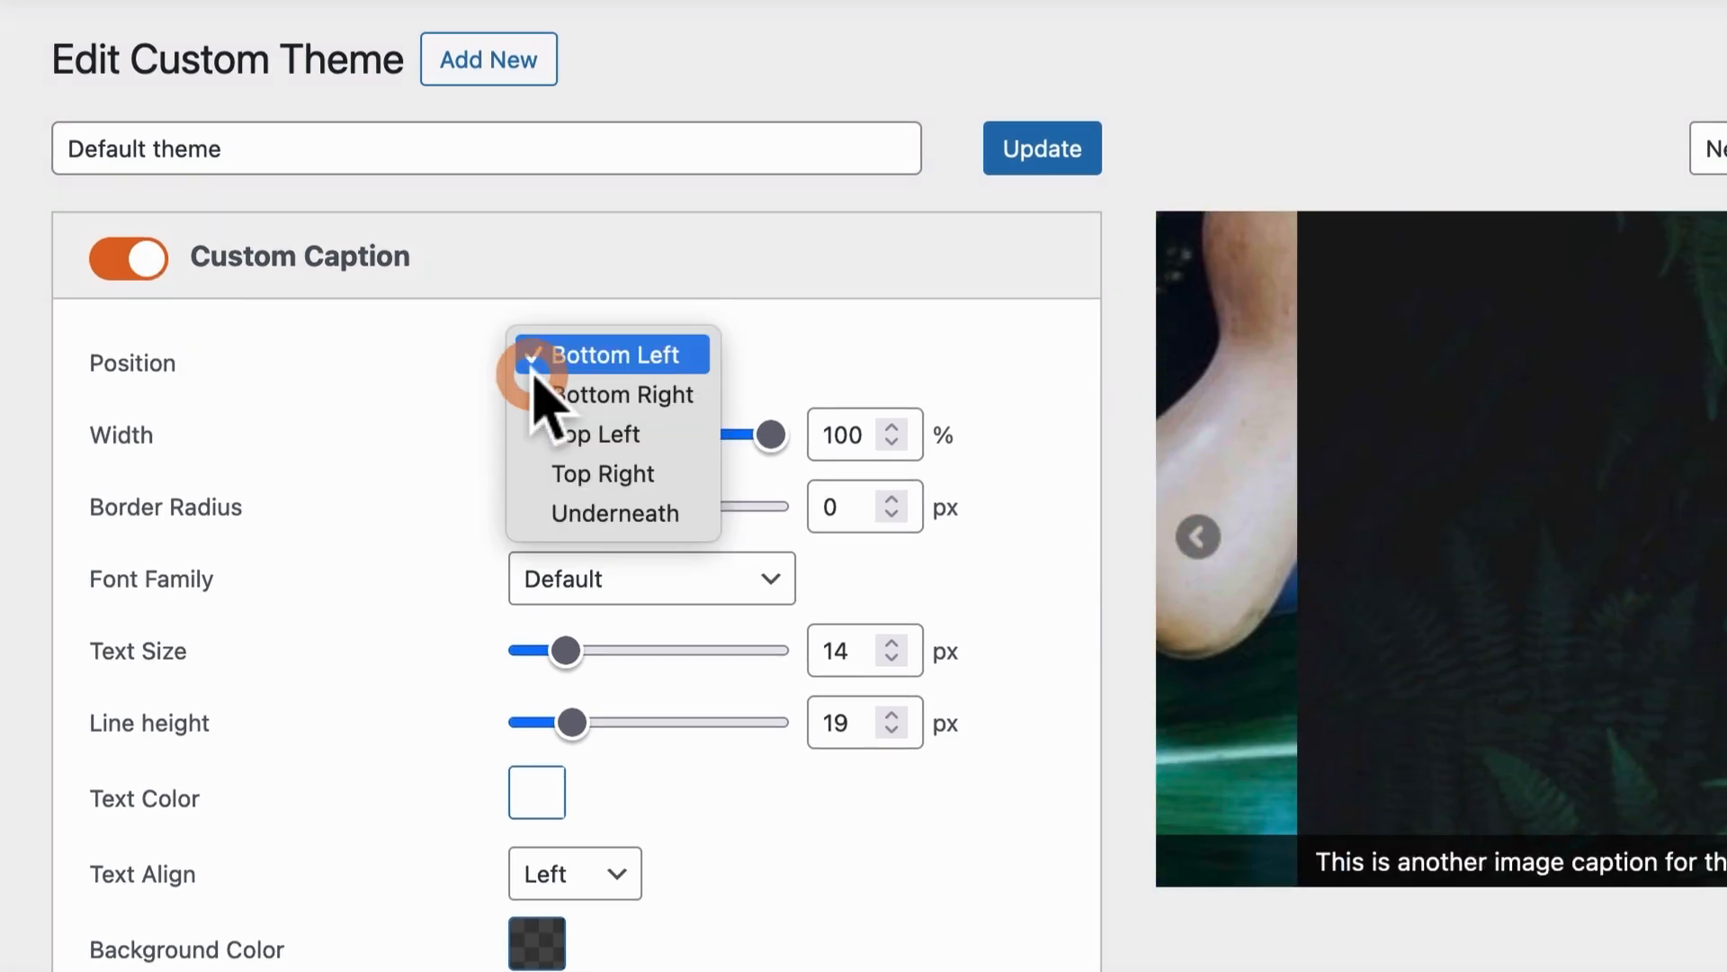
{"action": "left_click", "coordinate": [371, 423]}
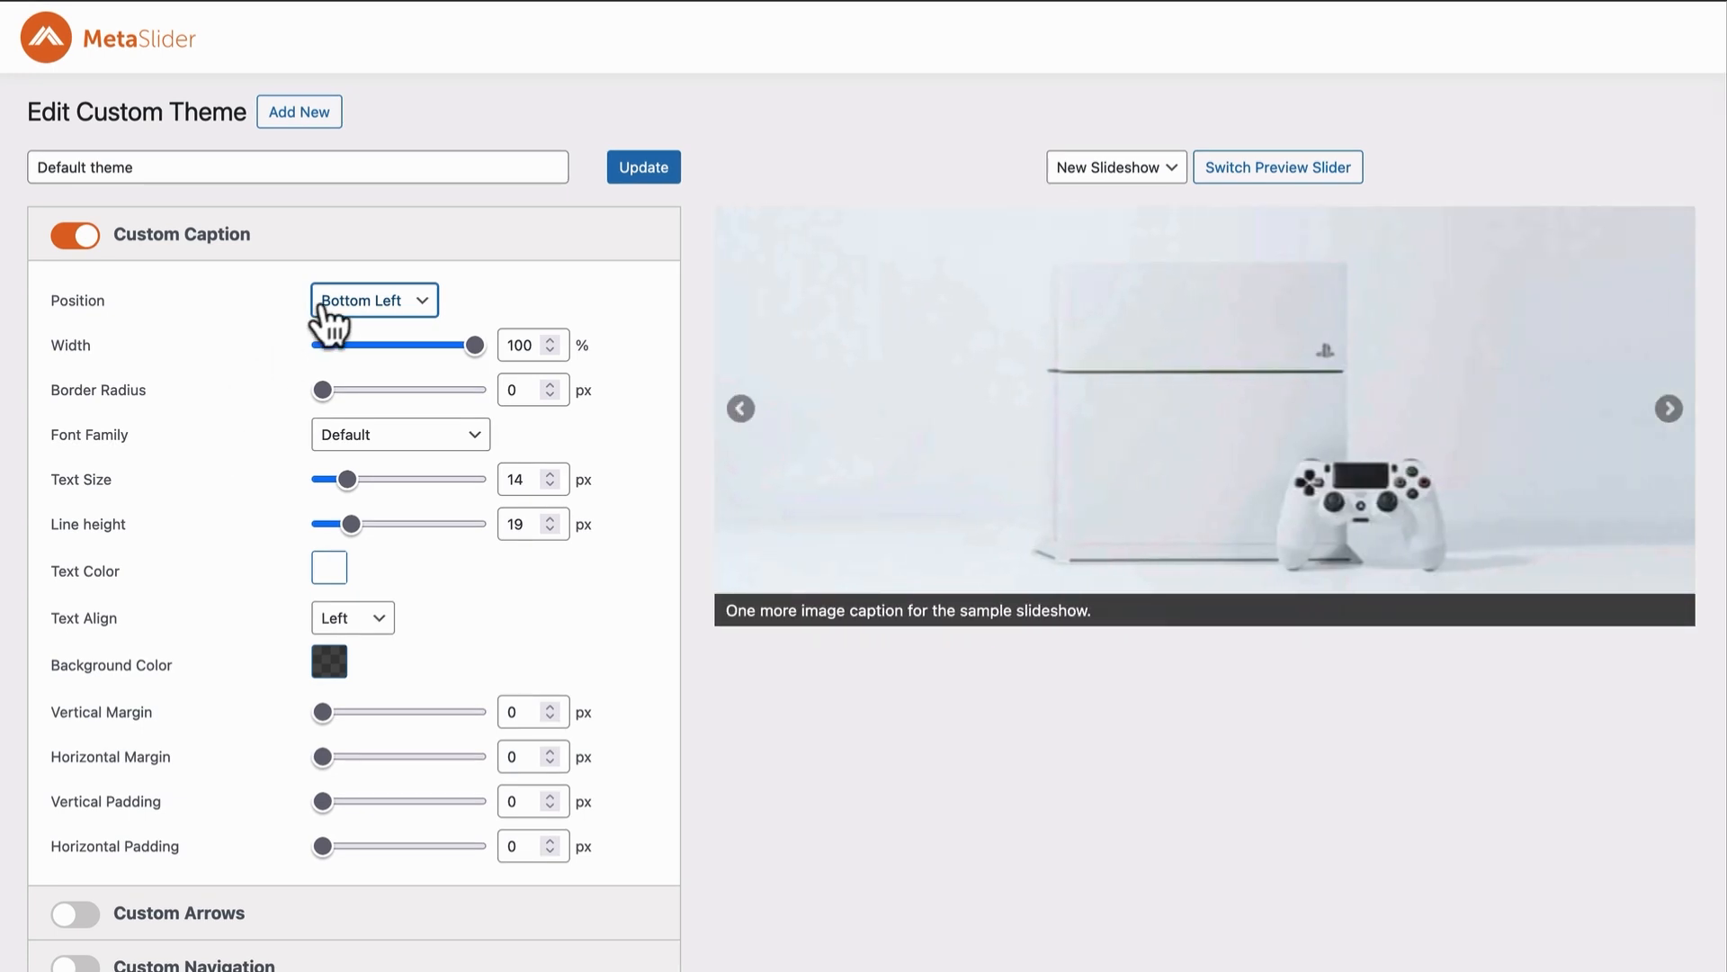
{"action": "left_click", "coordinate": [342, 306]}
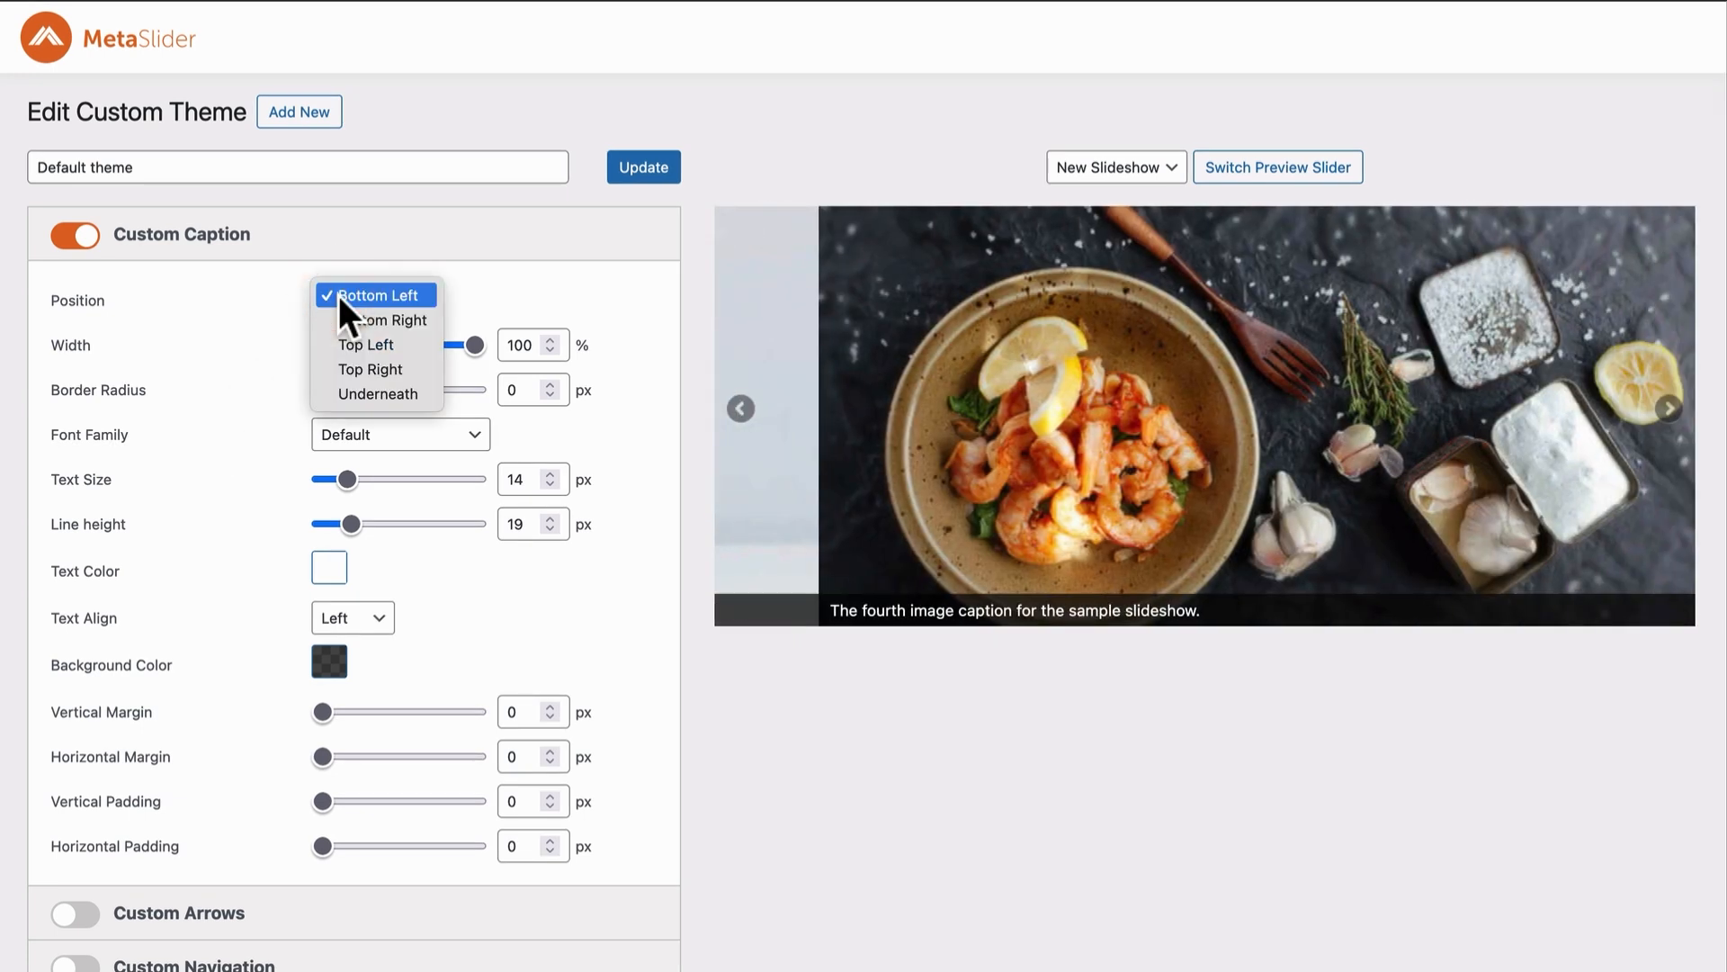
{"action": "left_click", "coordinate": [345, 342]}
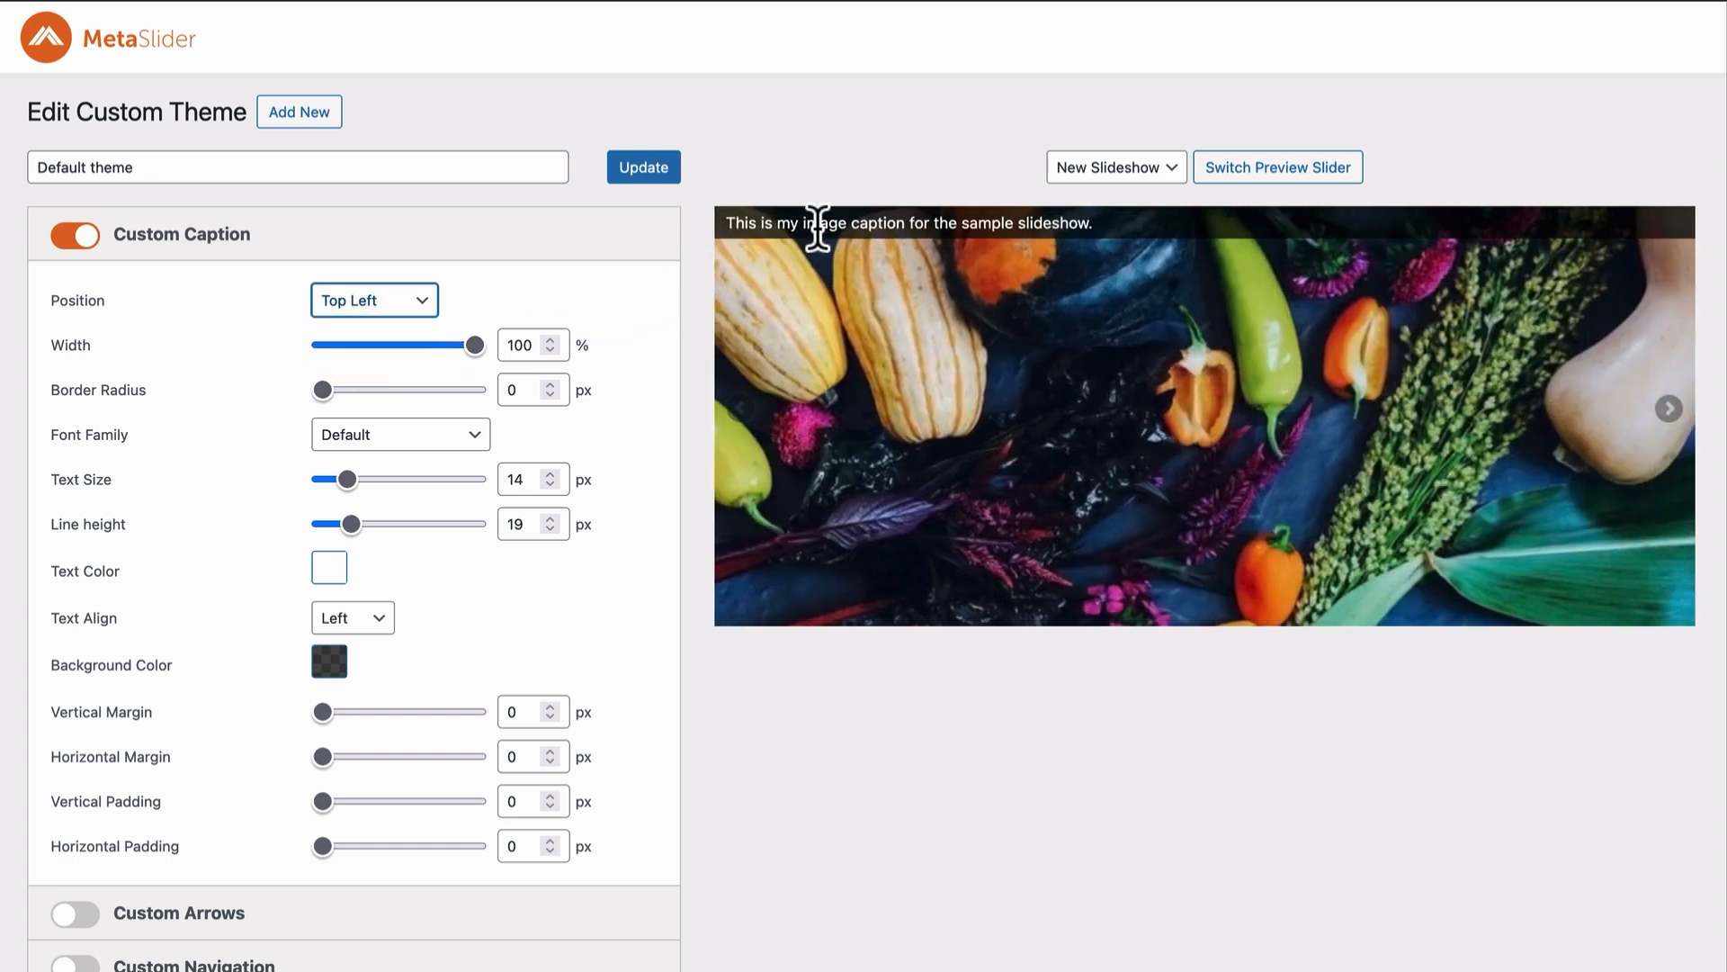
Step: Set the caption's font family to Alike
{"action": "scroll", "coordinate": [192, 459], "scroll_direction": "down", "scroll_amount": 1}
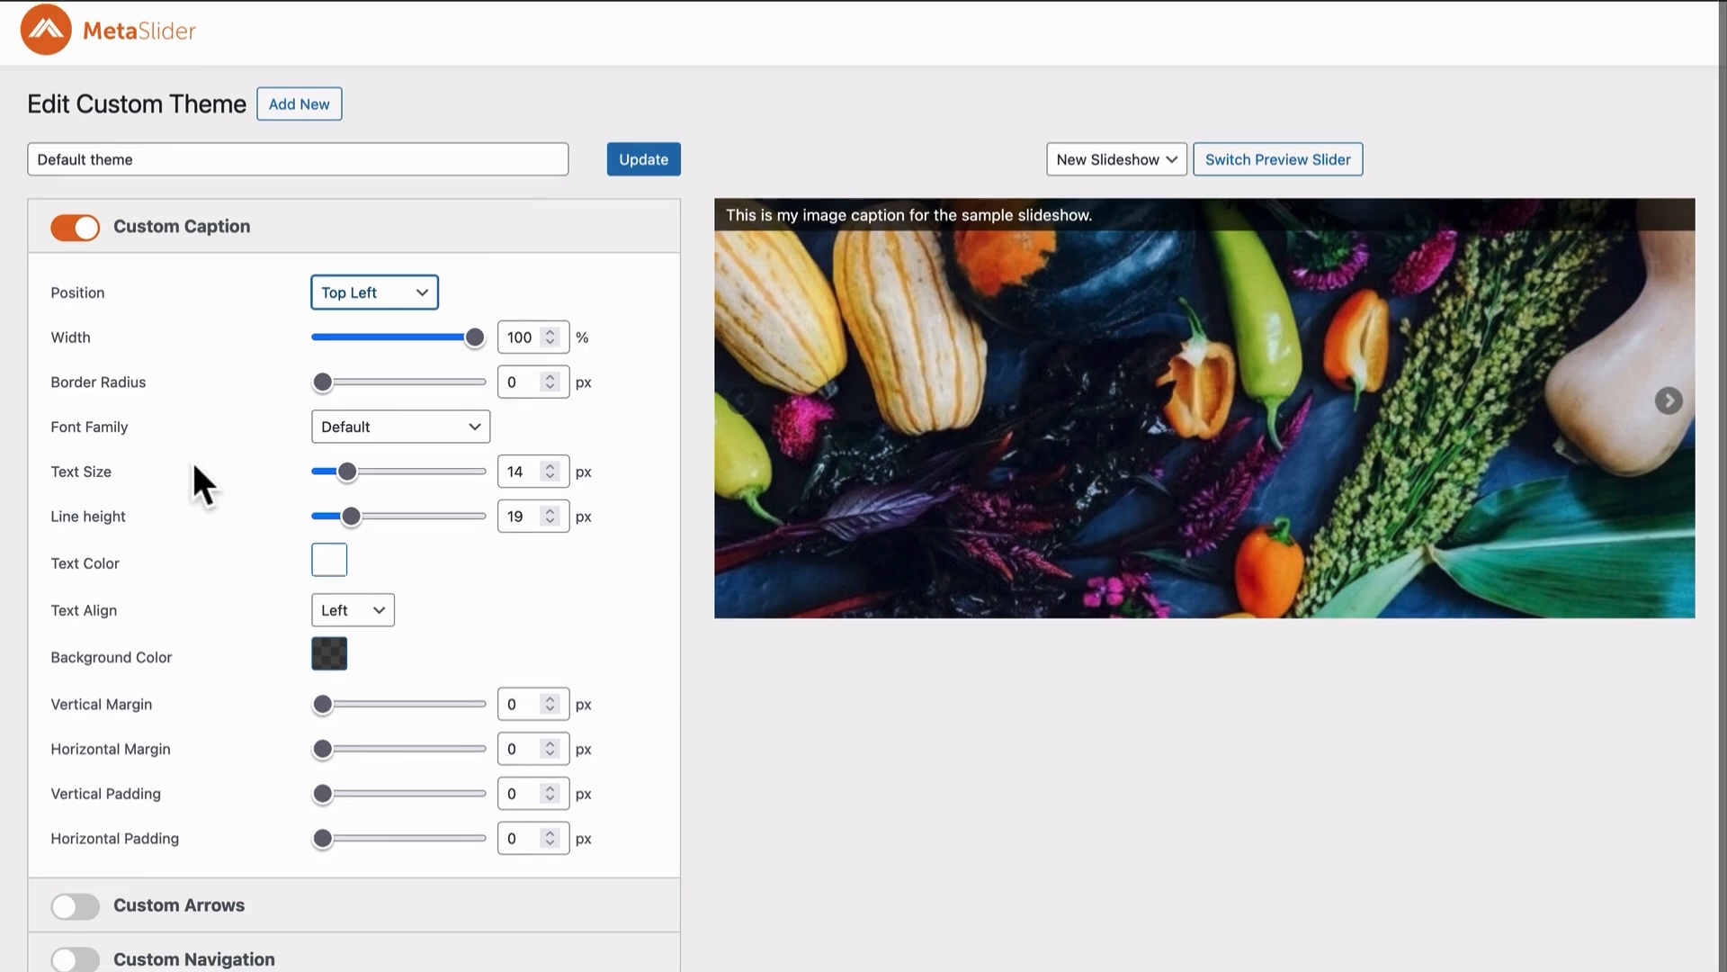
{"action": "left_click", "coordinate": [340, 428]}
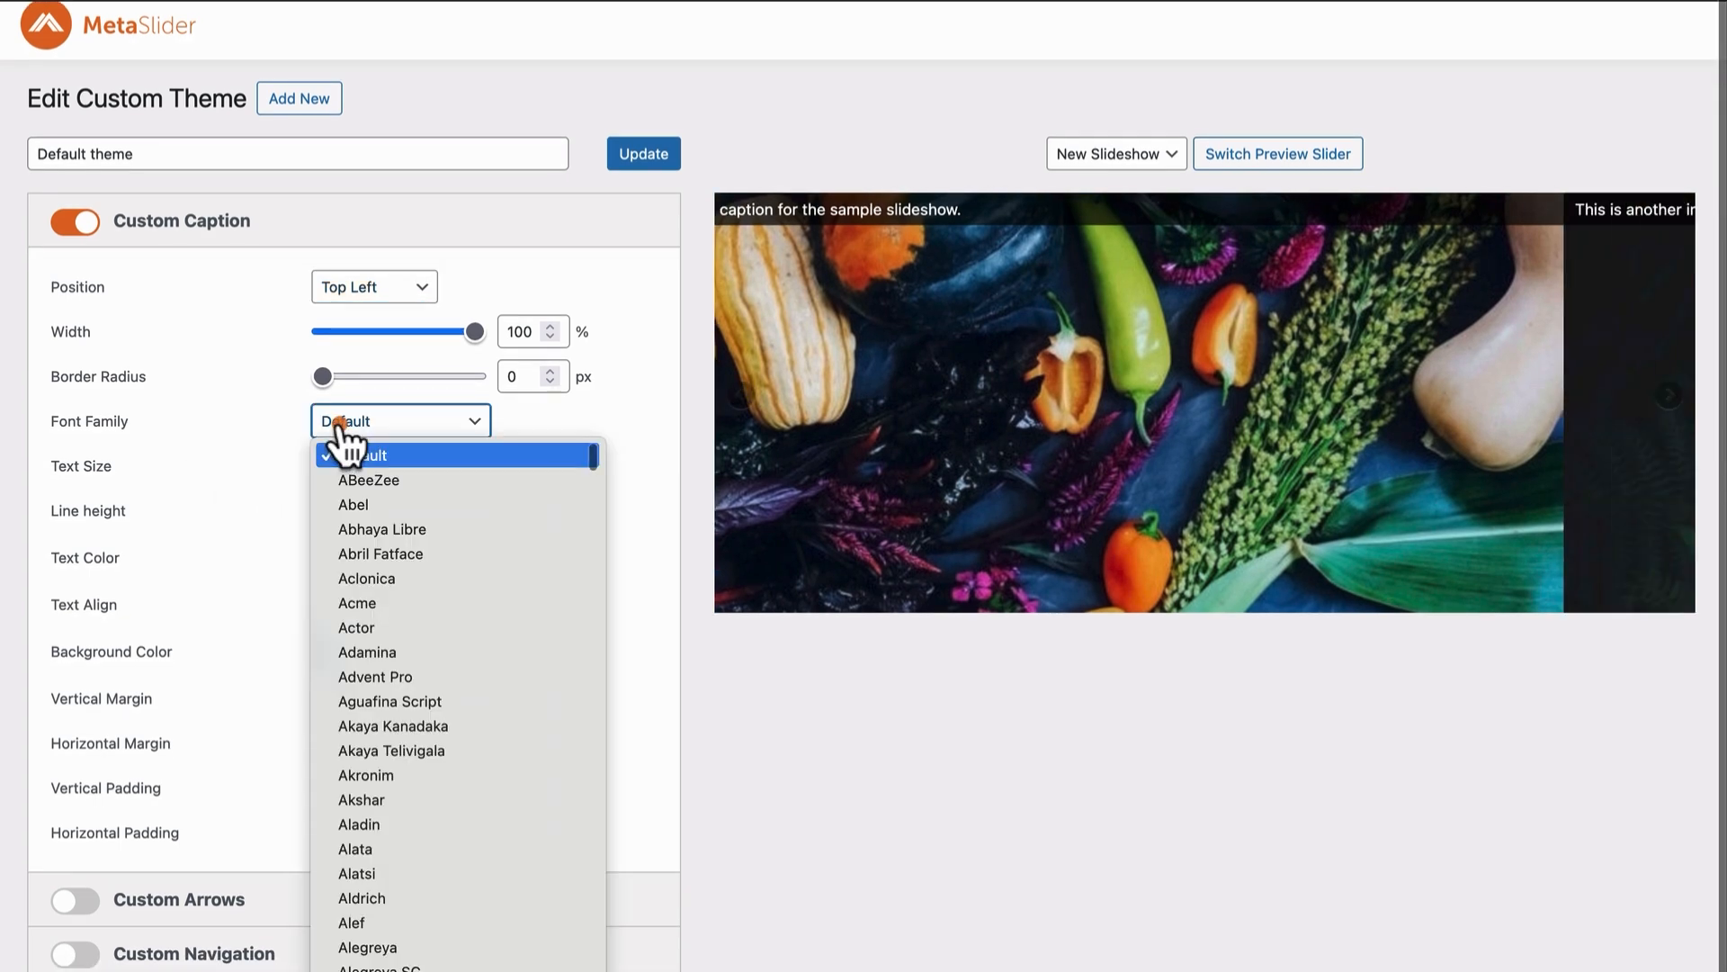
{"action": "scroll", "coordinate": [370, 547], "scroll_direction": "down", "scroll_amount": 3}
{"action": "scroll", "coordinate": [372, 551], "scroll_direction": "down", "scroll_amount": 5}
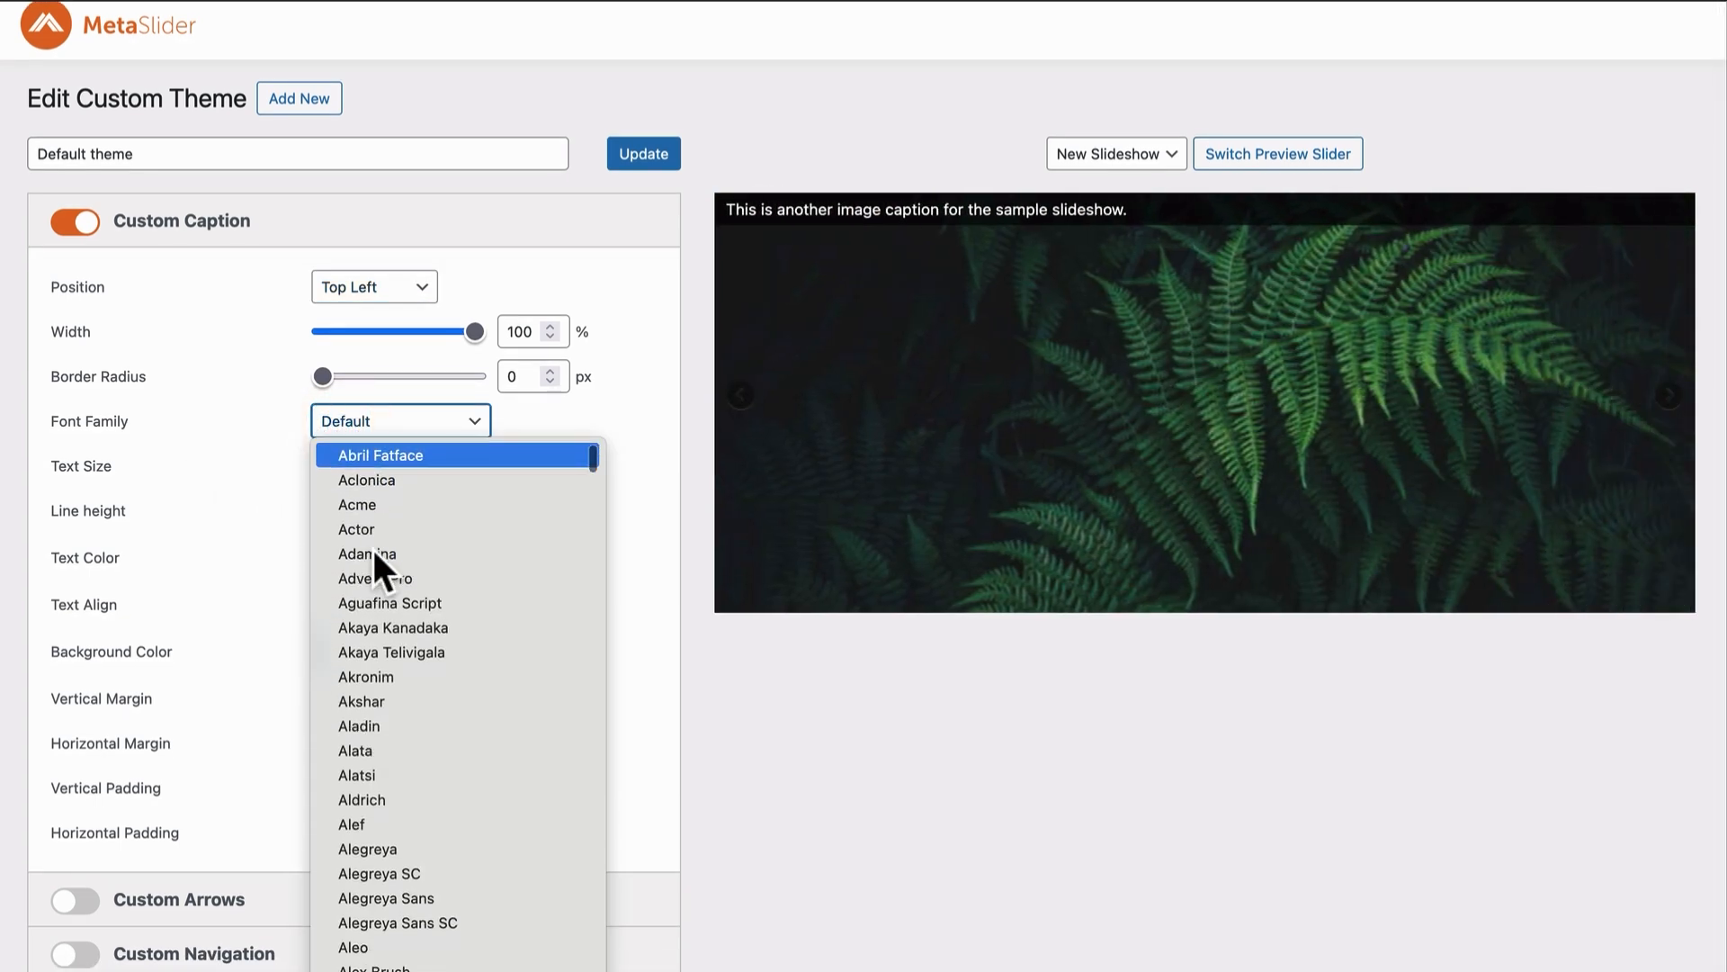
{"action": "scroll", "coordinate": [371, 547], "scroll_direction": "down", "scroll_amount": 7}
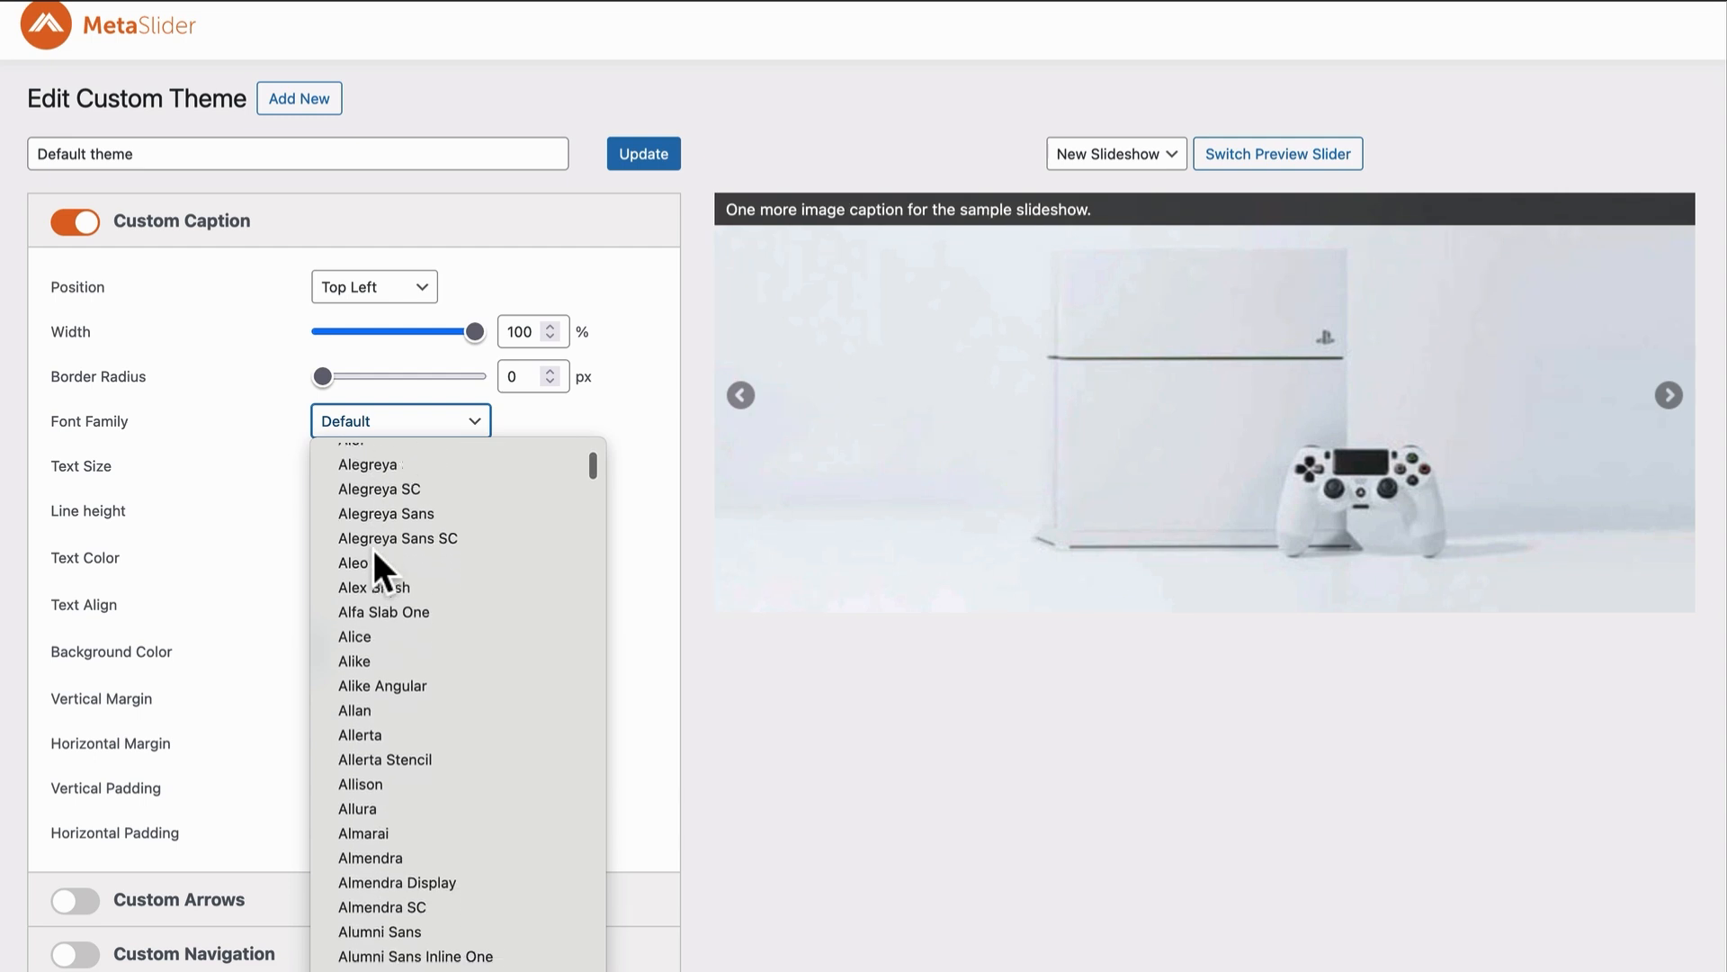
{"action": "left_click", "coordinate": [365, 523]}
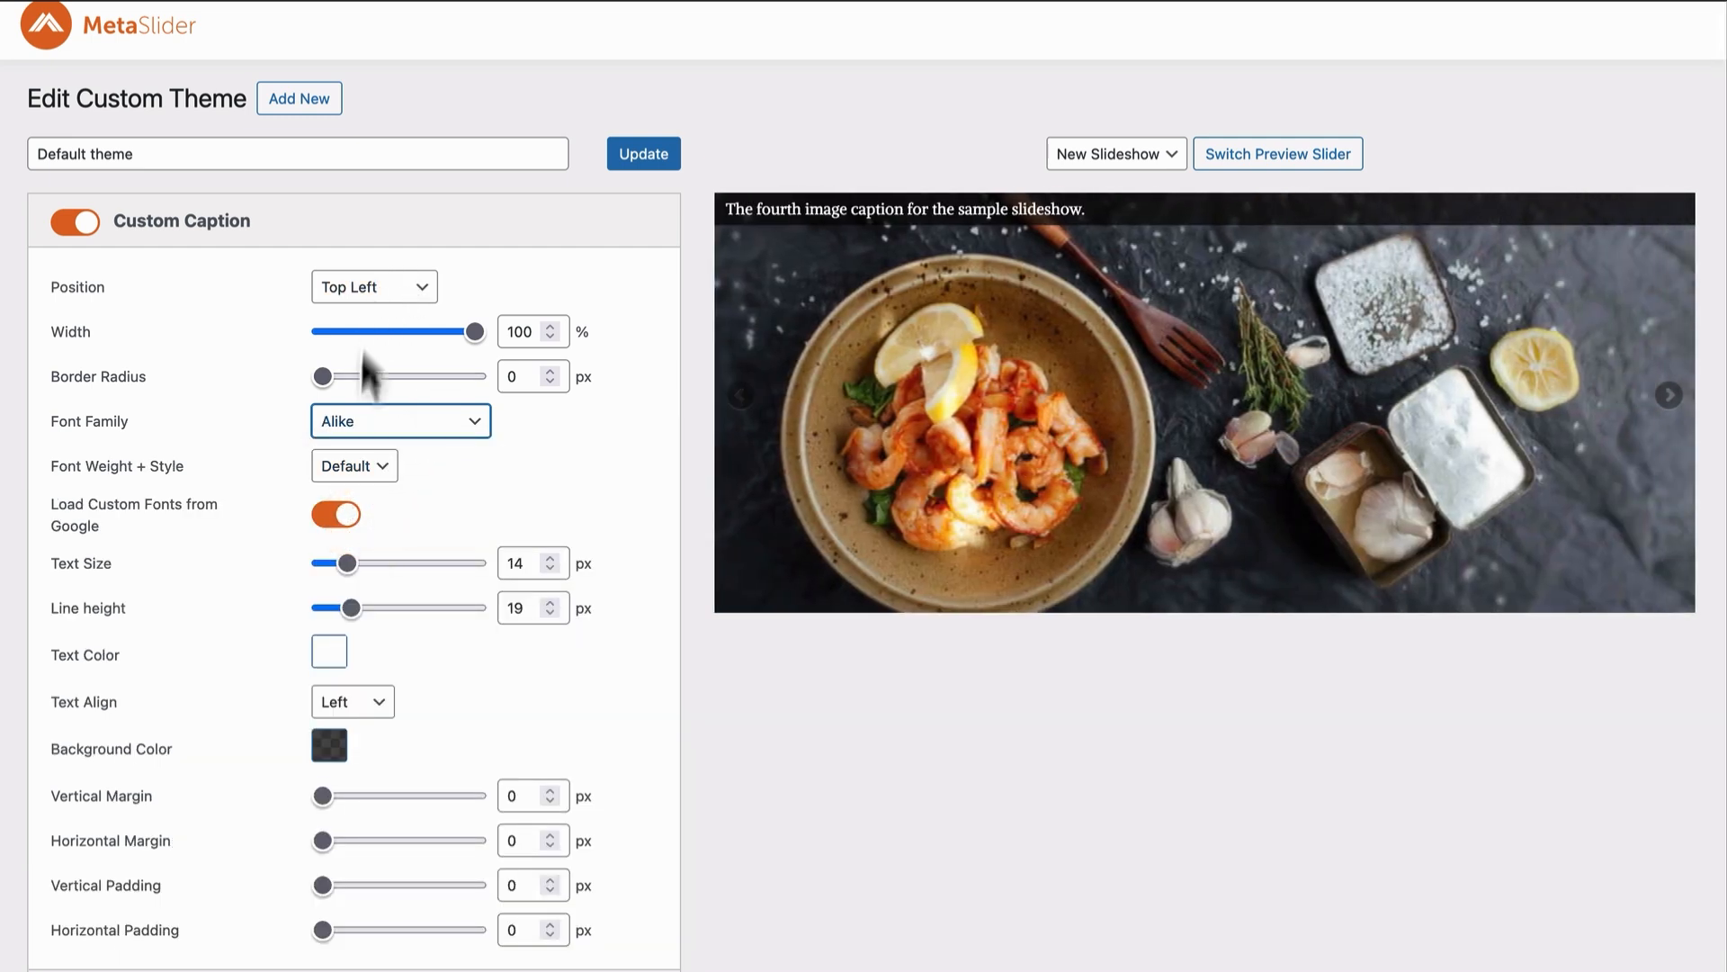
Step: Change the caption's font family to Andada Pro
{"action": "left_click", "coordinate": [412, 429]}
{"action": "scroll", "coordinate": [385, 645], "scroll_direction": "down", "scroll_amount": 7}
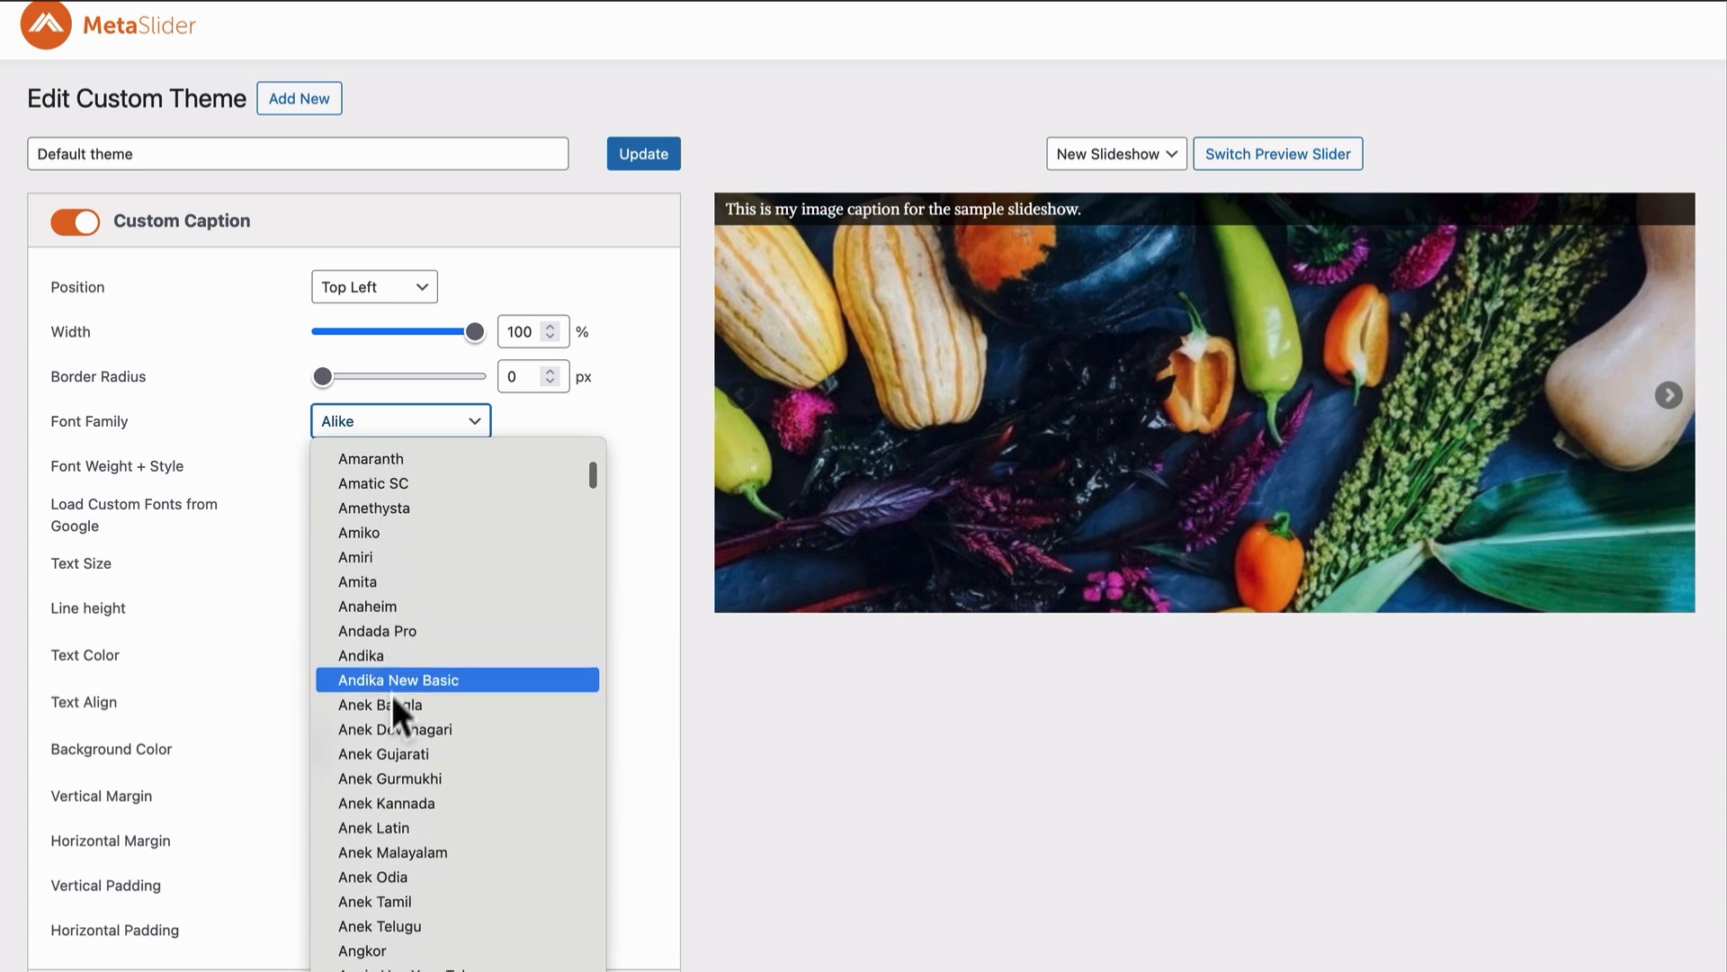
{"action": "left_click", "coordinate": [388, 630]}
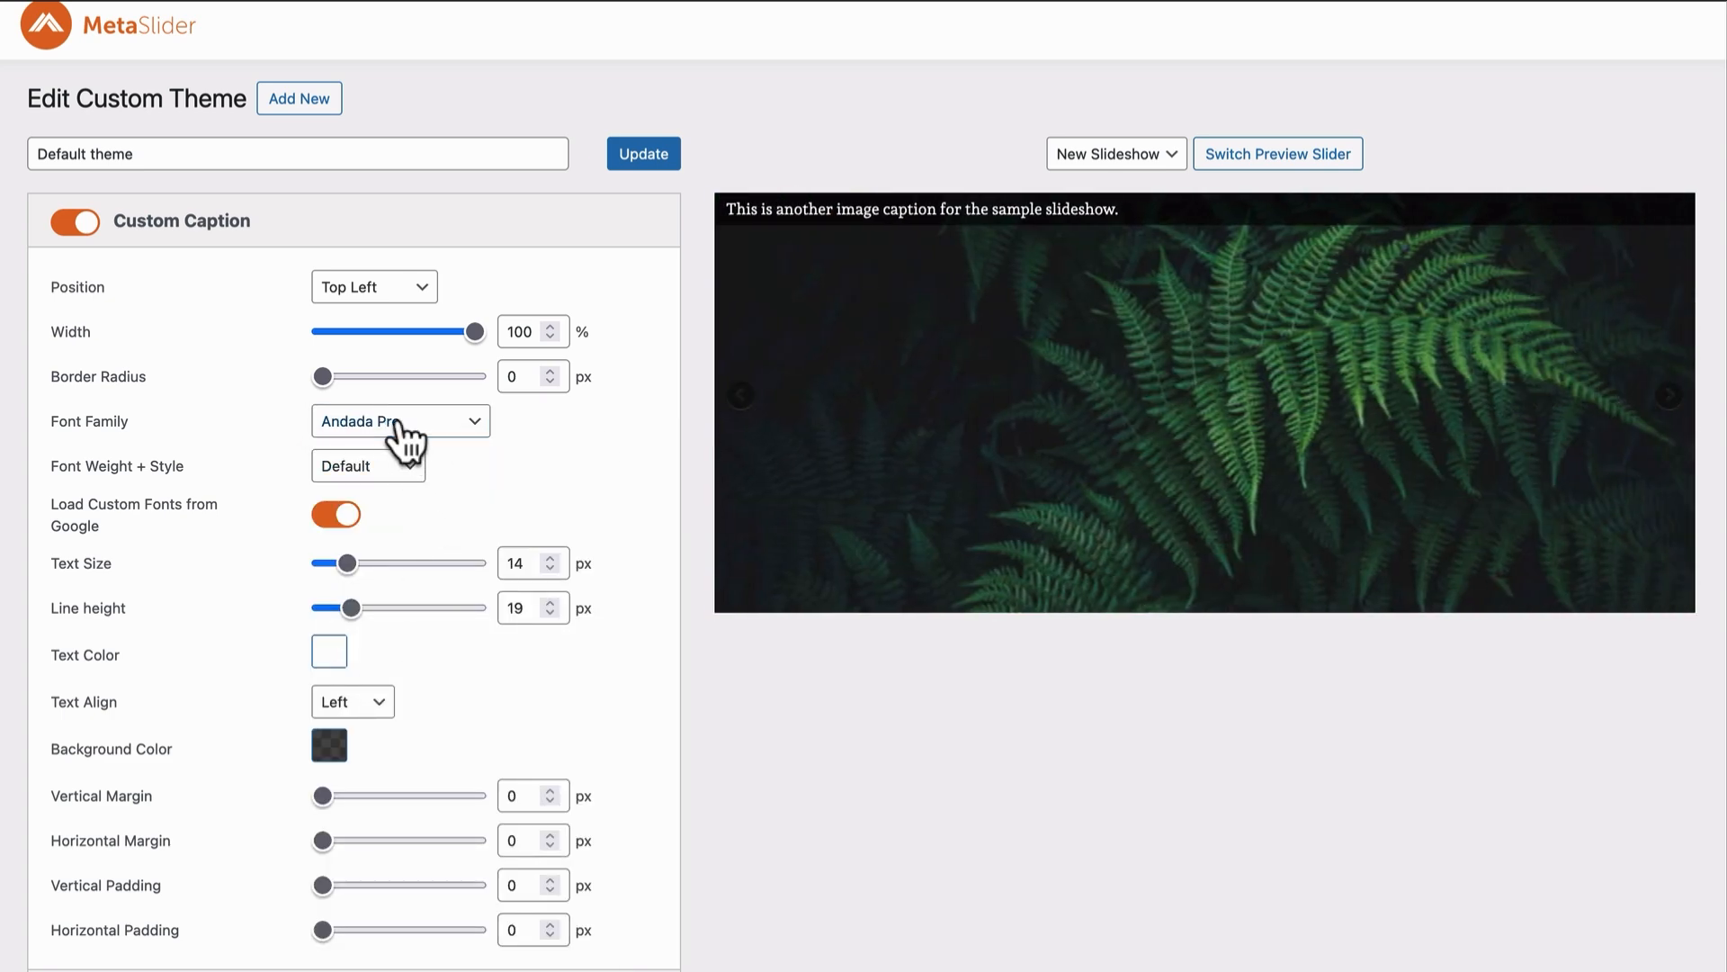
Step: Choose Average Sans as the caption's font family
{"action": "left_click", "coordinate": [405, 428]}
{"action": "scroll", "coordinate": [402, 644], "scroll_direction": "down", "scroll_amount": 10}
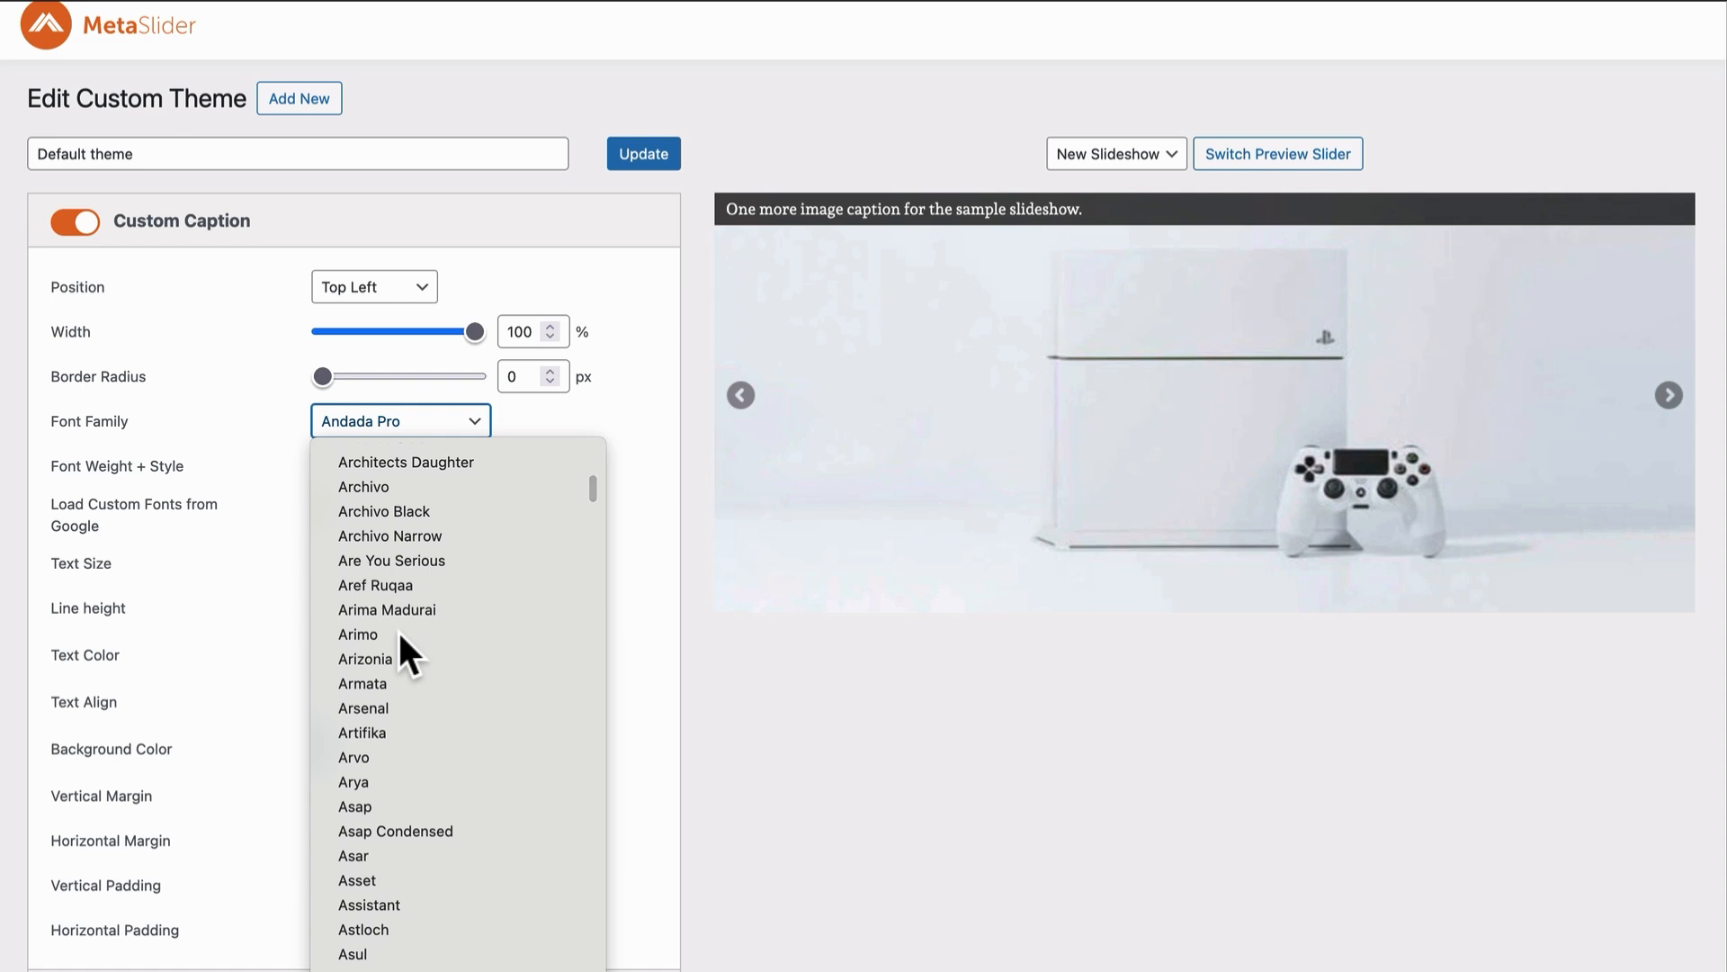
{"action": "scroll", "coordinate": [380, 720], "scroll_direction": "down", "scroll_amount": 2}
{"action": "scroll", "coordinate": [380, 721], "scroll_direction": "up", "scroll_amount": 3}
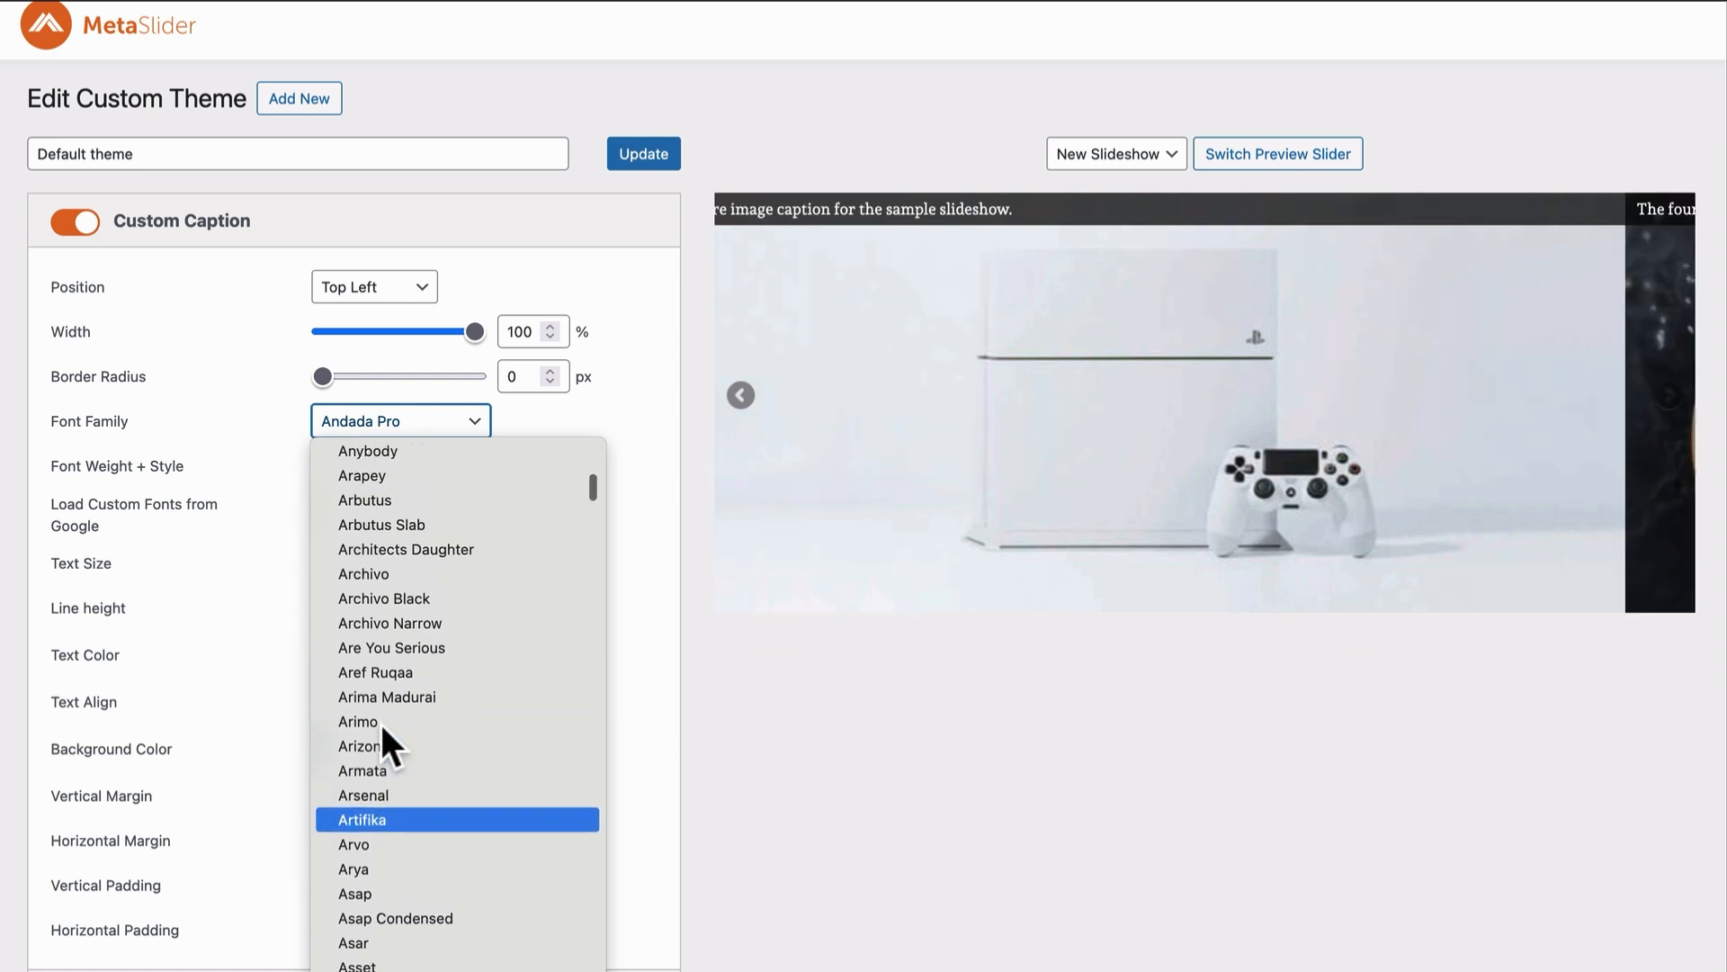
{"action": "scroll", "coordinate": [380, 720], "scroll_direction": "down", "scroll_amount": 5}
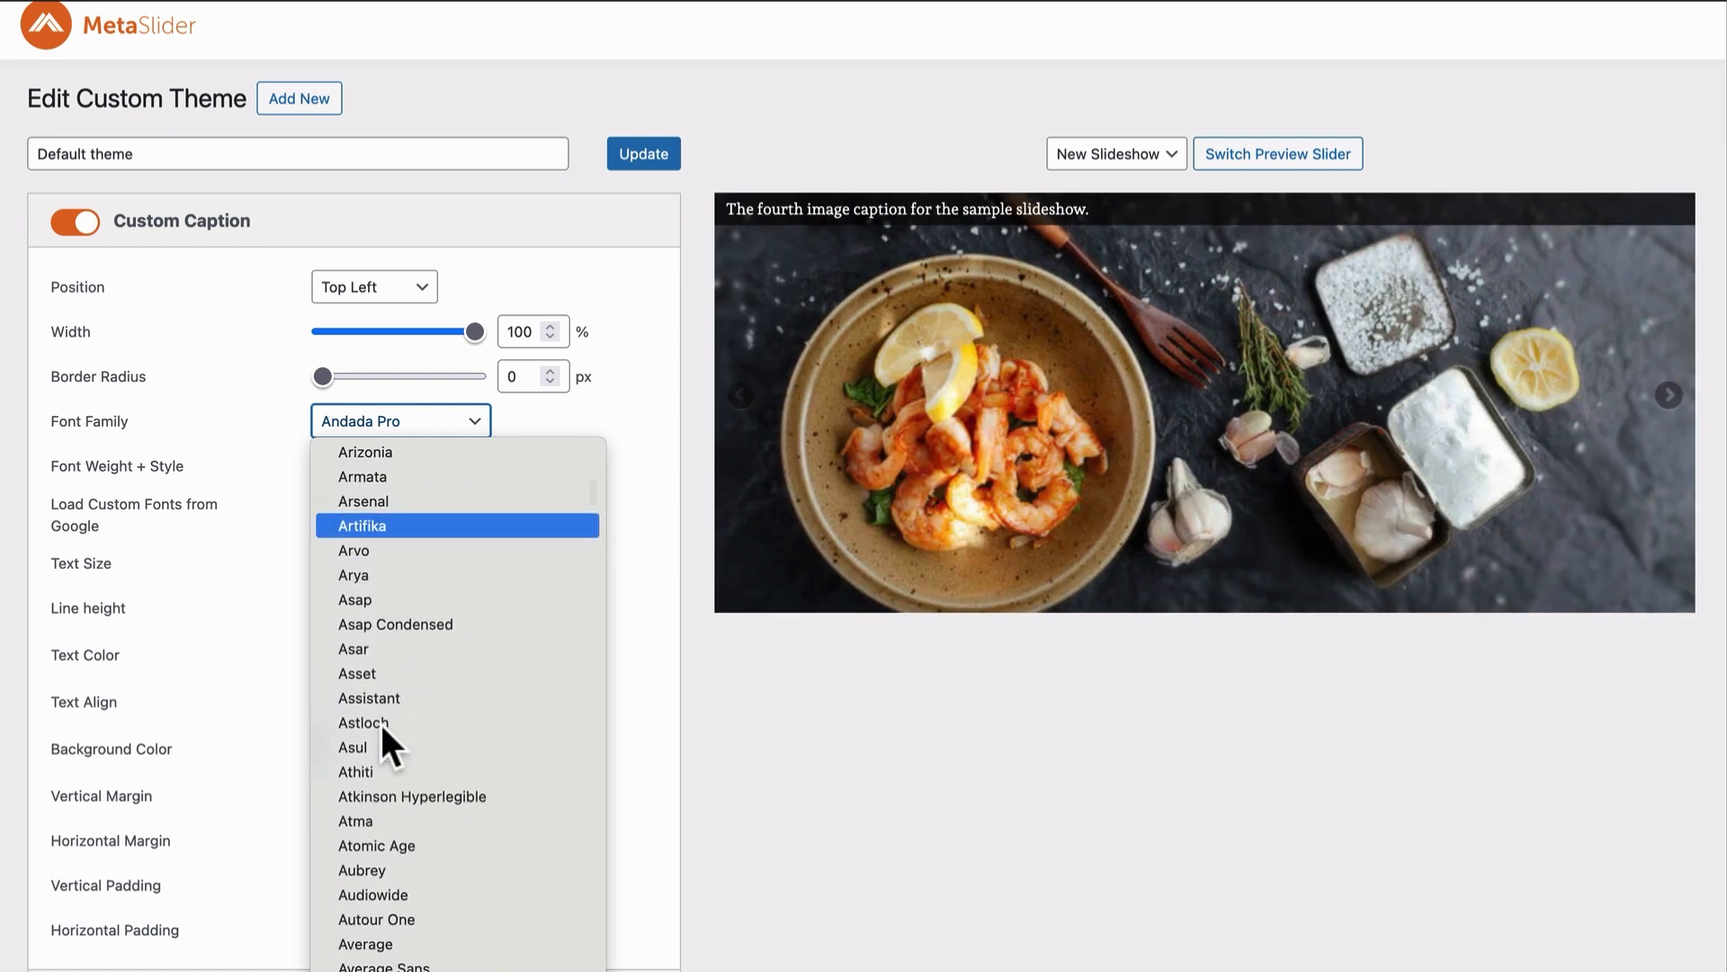
{"action": "scroll", "coordinate": [381, 569], "scroll_direction": "down", "scroll_amount": 5}
{"action": "left_click", "coordinate": [381, 569]}
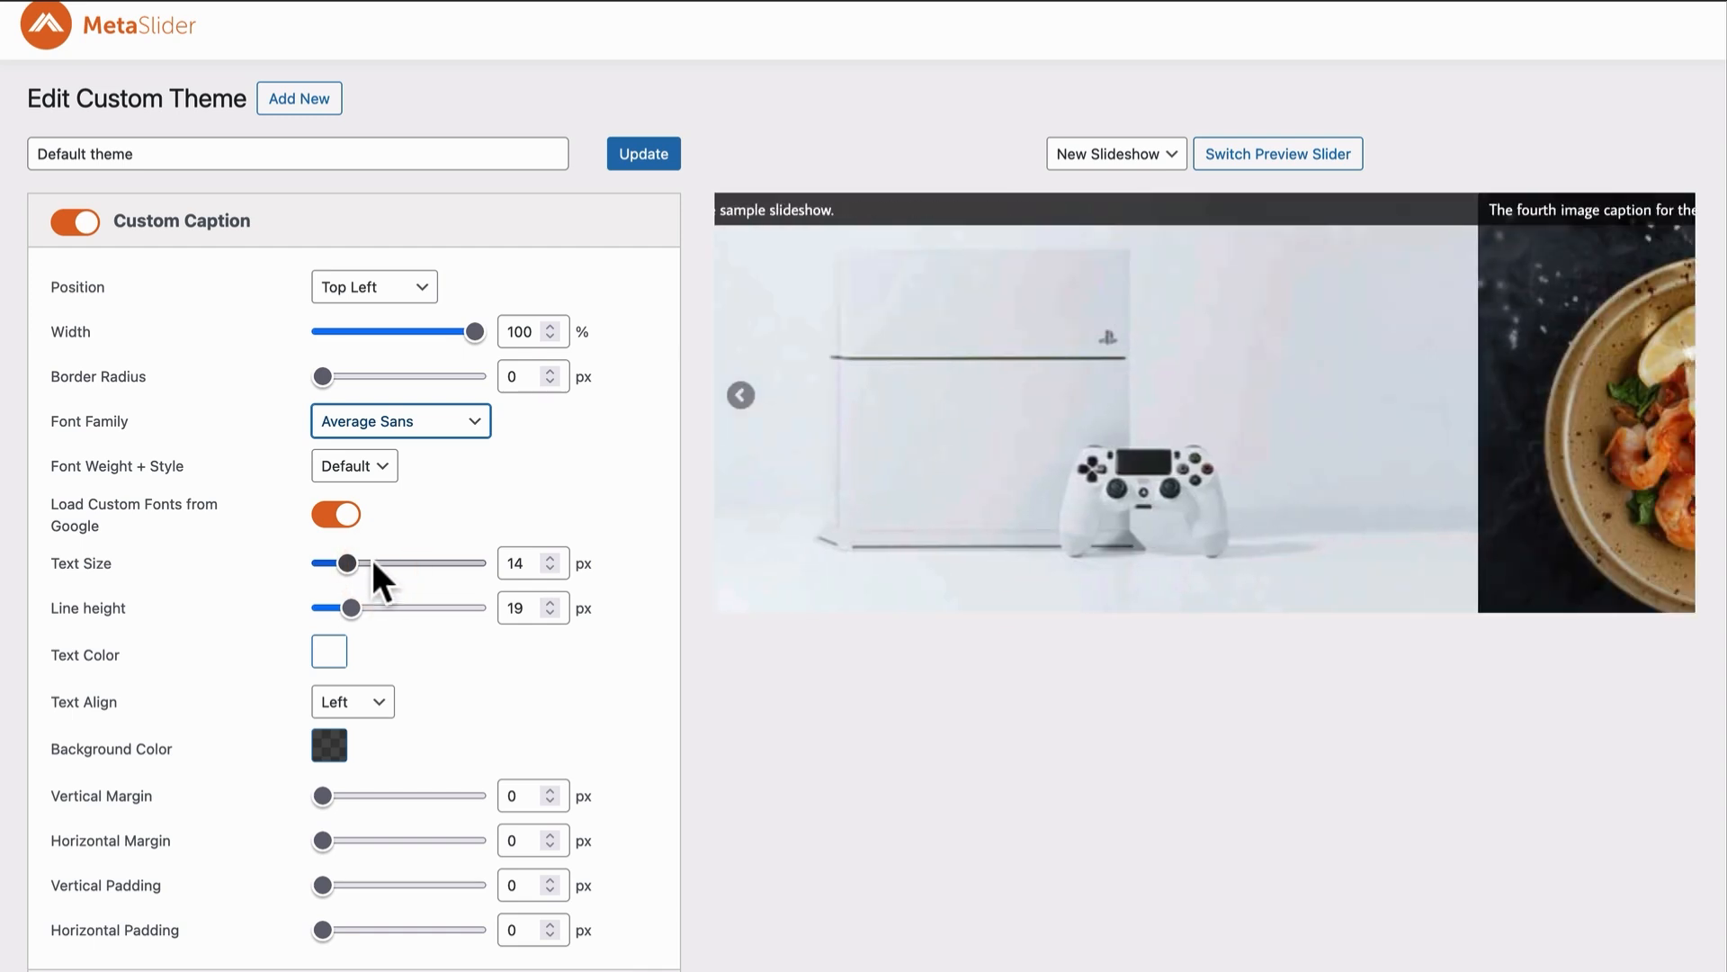
Step: Format the caption text with a 21 px text size, a 27 px line height and Center alignment
{"action": "left_click", "coordinate": [373, 563]}
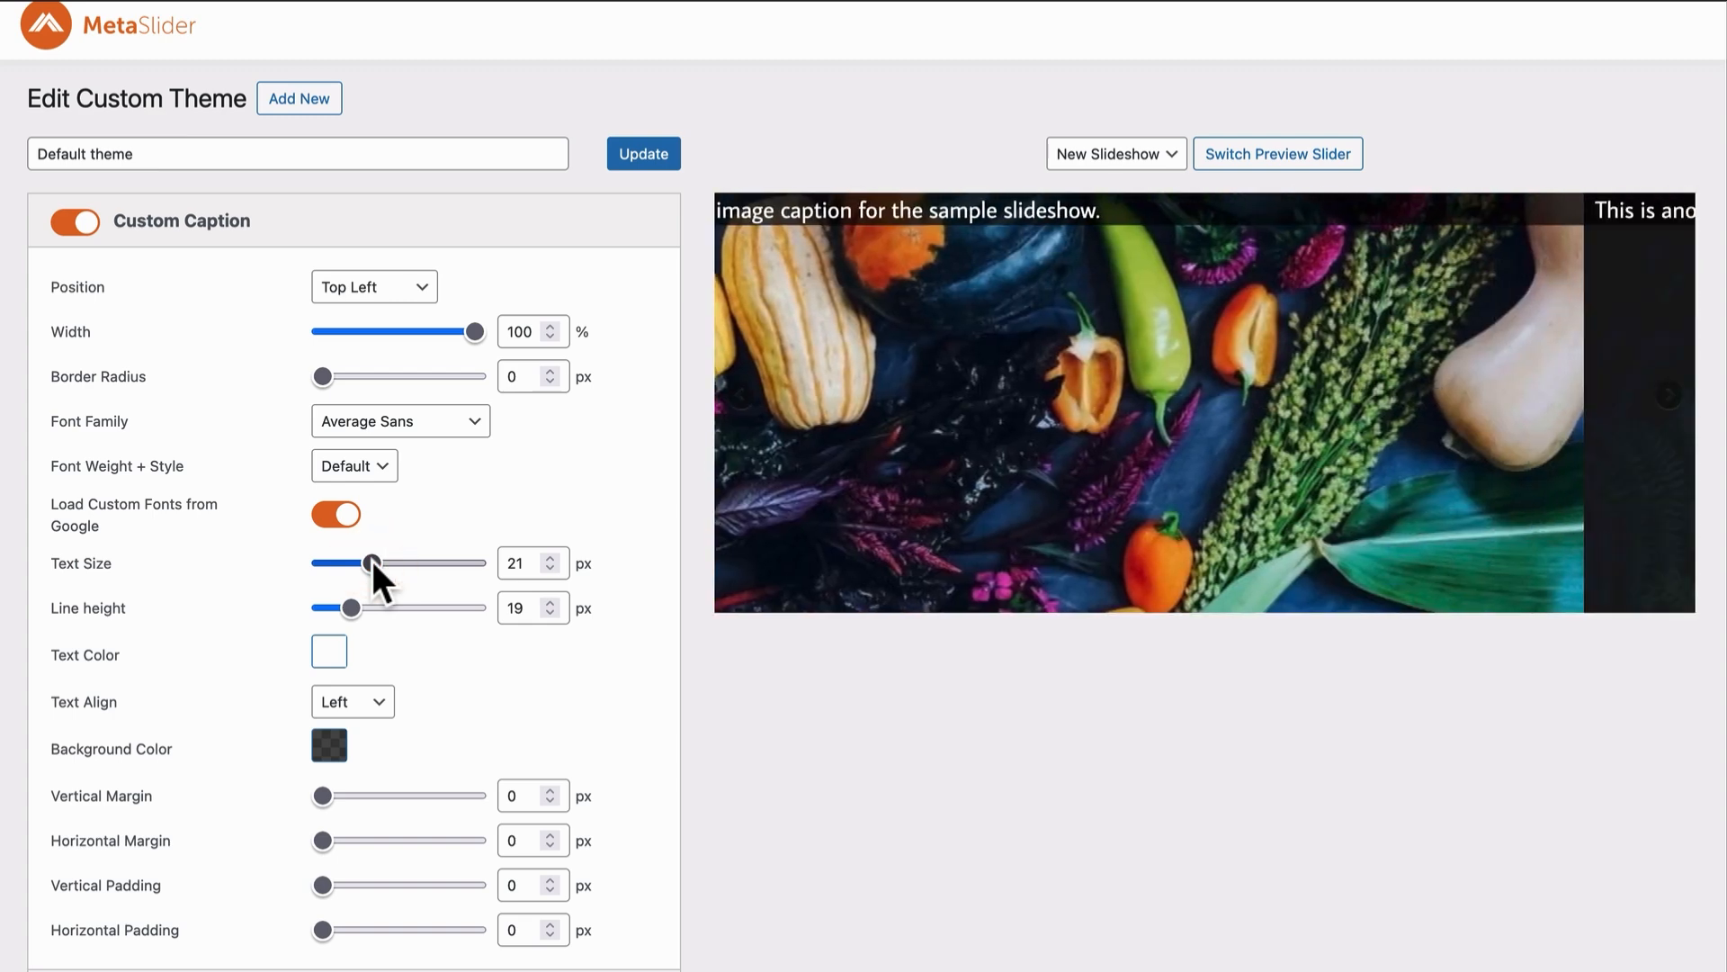
{"action": "left_click", "coordinate": [370, 604]}
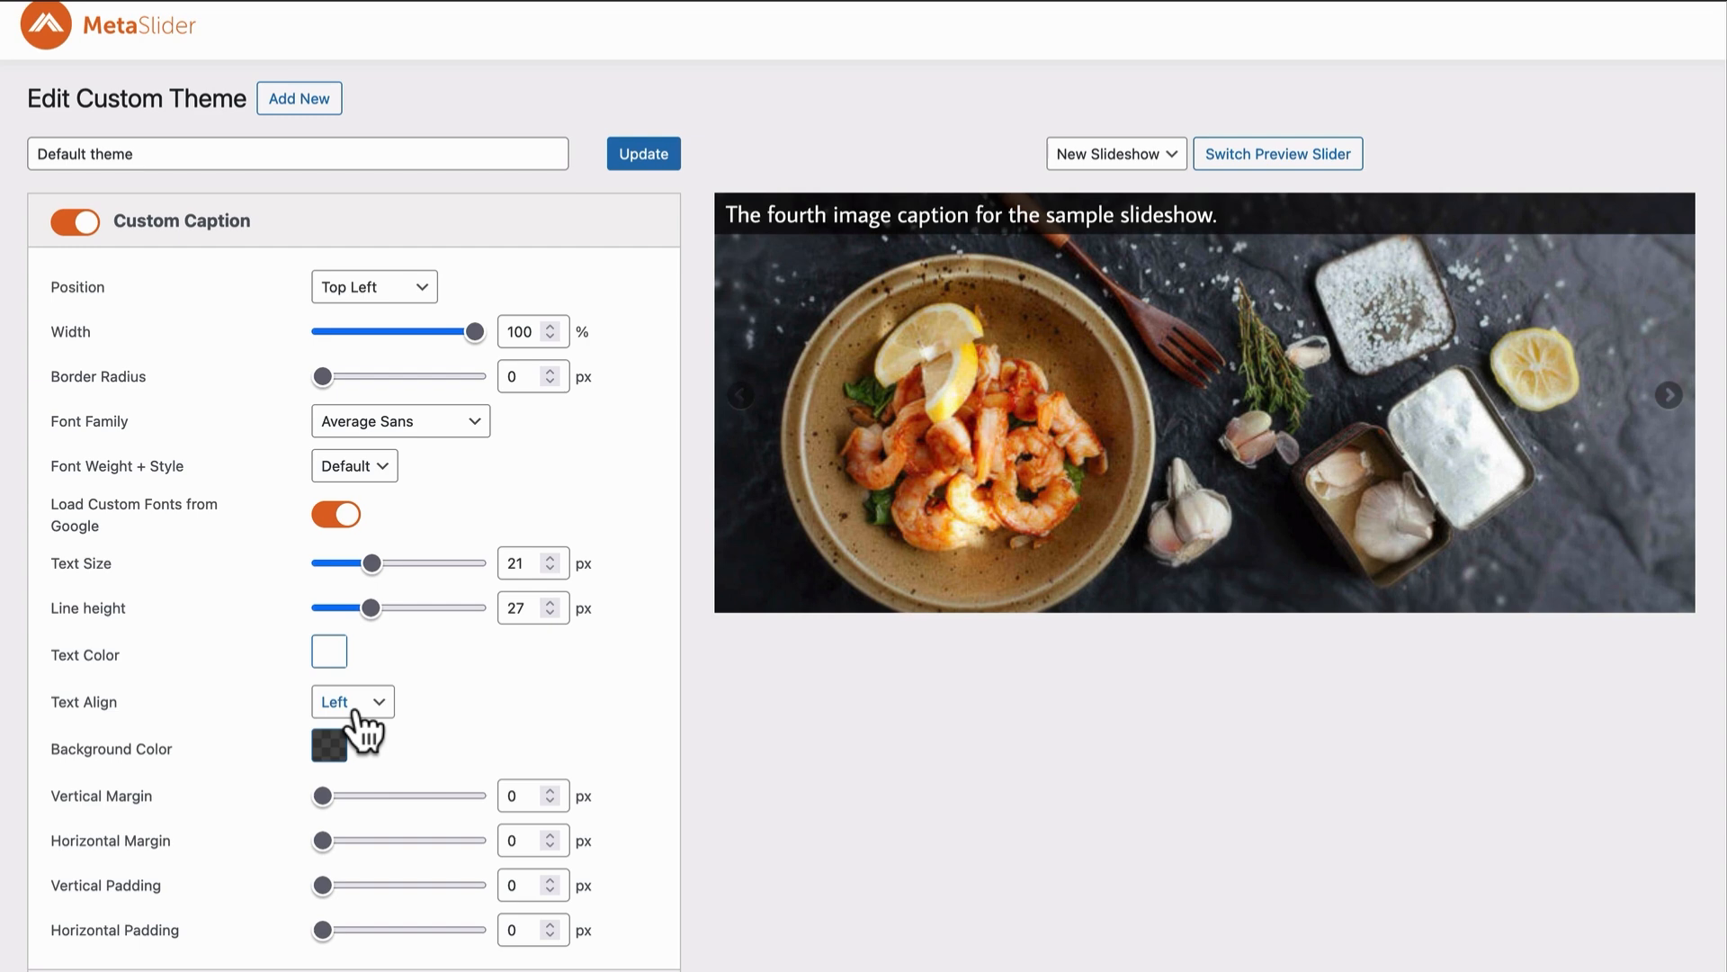
{"action": "left_click", "coordinate": [356, 711]}
{"action": "left_click", "coordinate": [353, 715]}
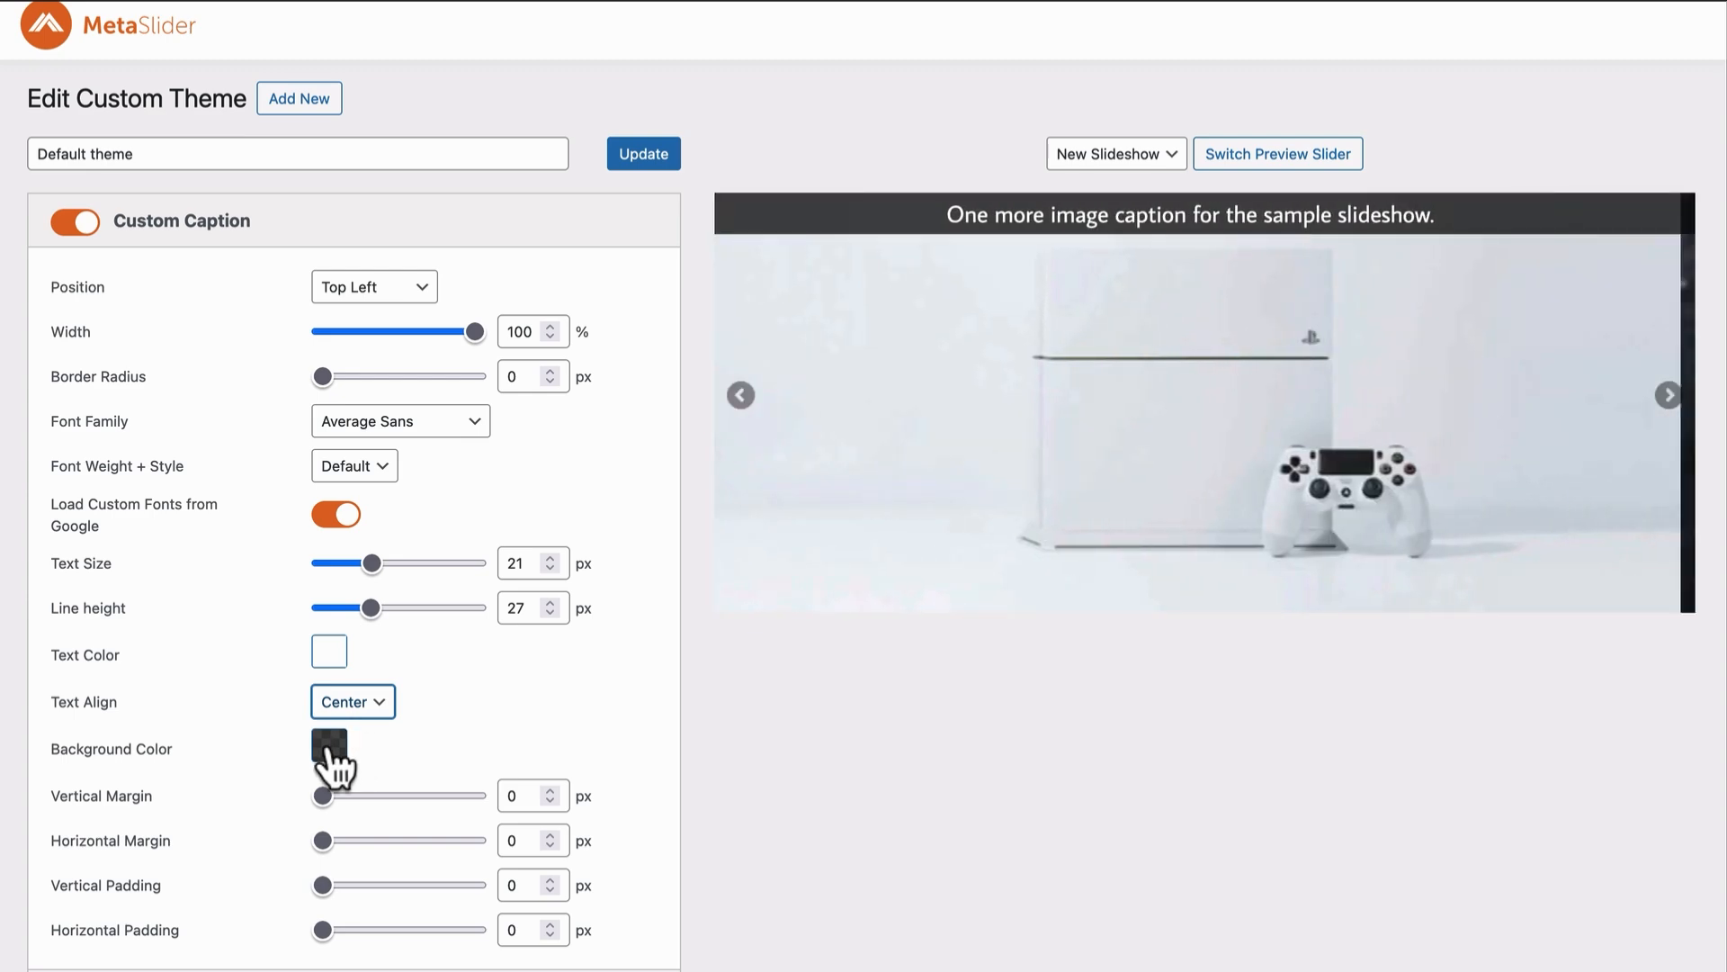
Step: Set the caption's background color to the solid purple swatch, rgb(130,36,227)
{"action": "left_click", "coordinate": [330, 748]}
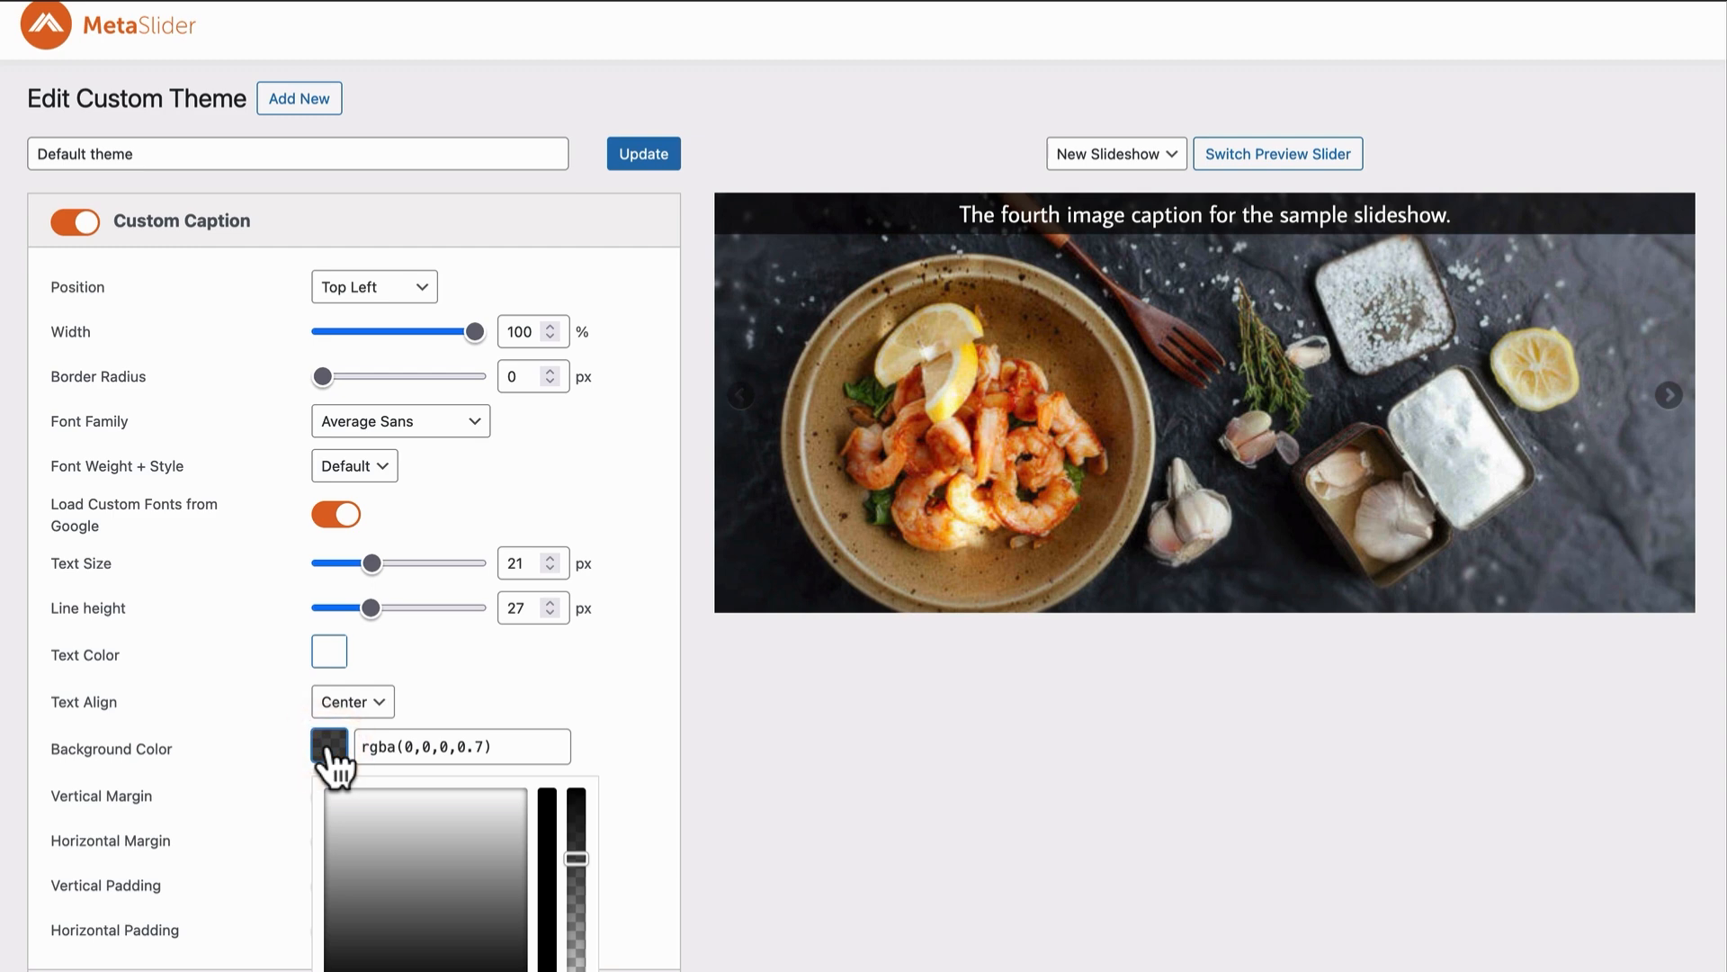
{"action": "scroll", "coordinate": [527, 953], "scroll_direction": "down", "scroll_amount": 2}
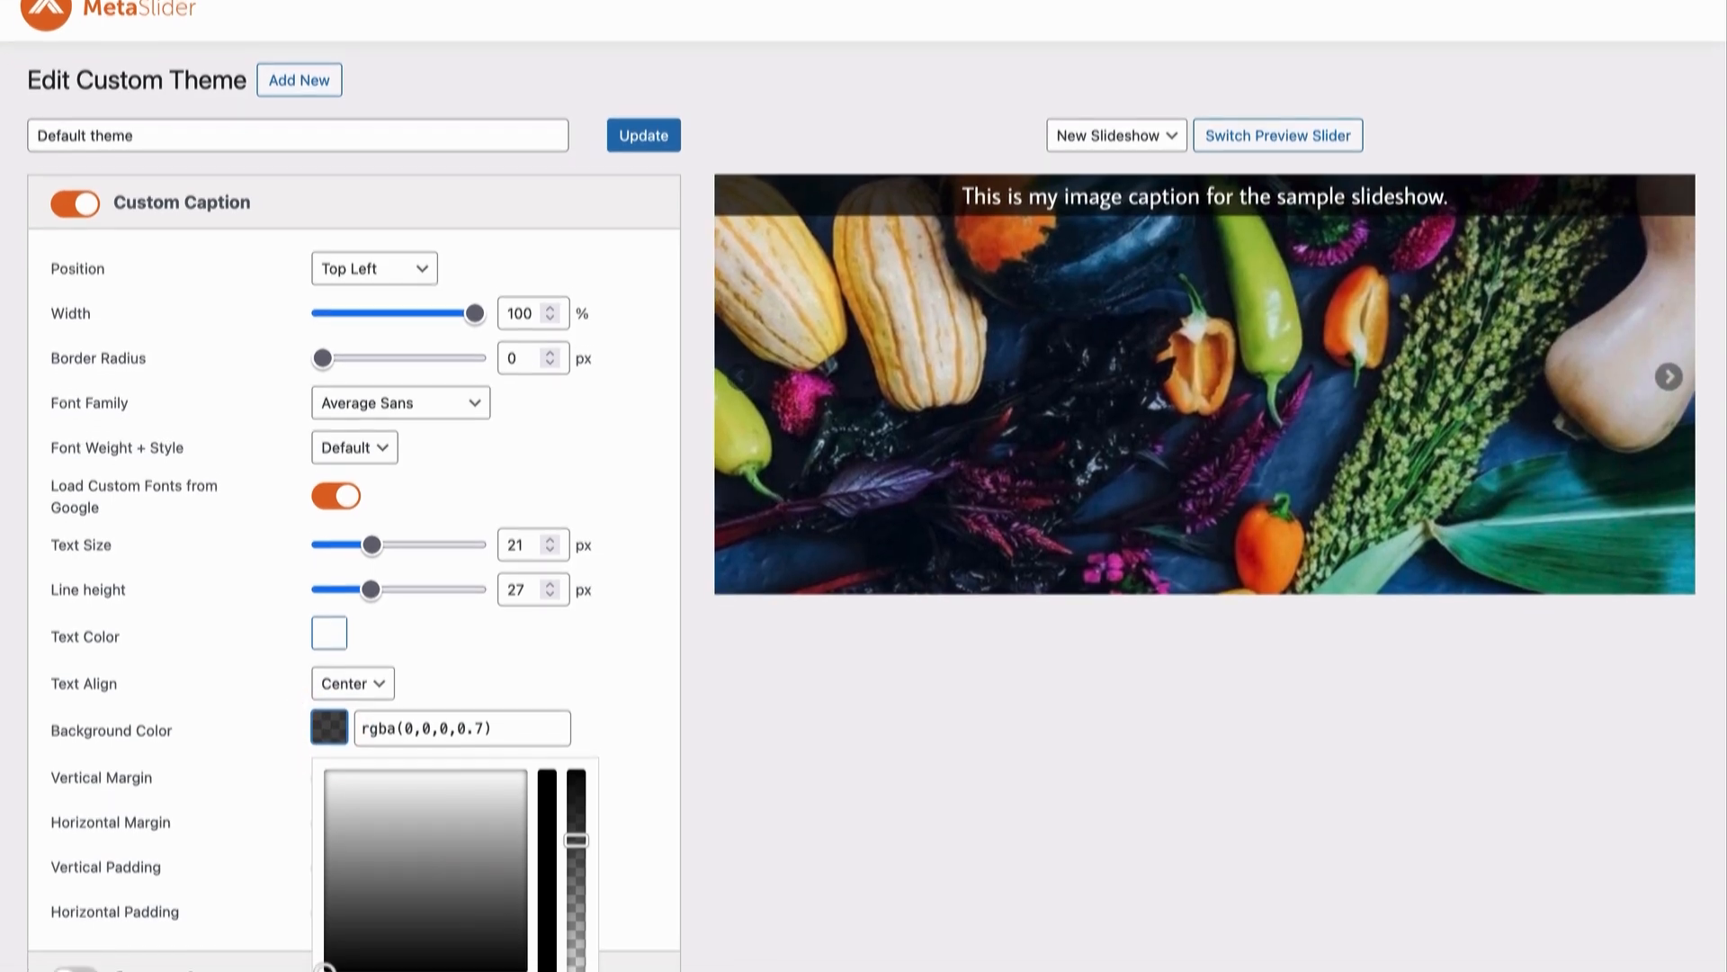
{"action": "left_click", "coordinate": [517, 934]}
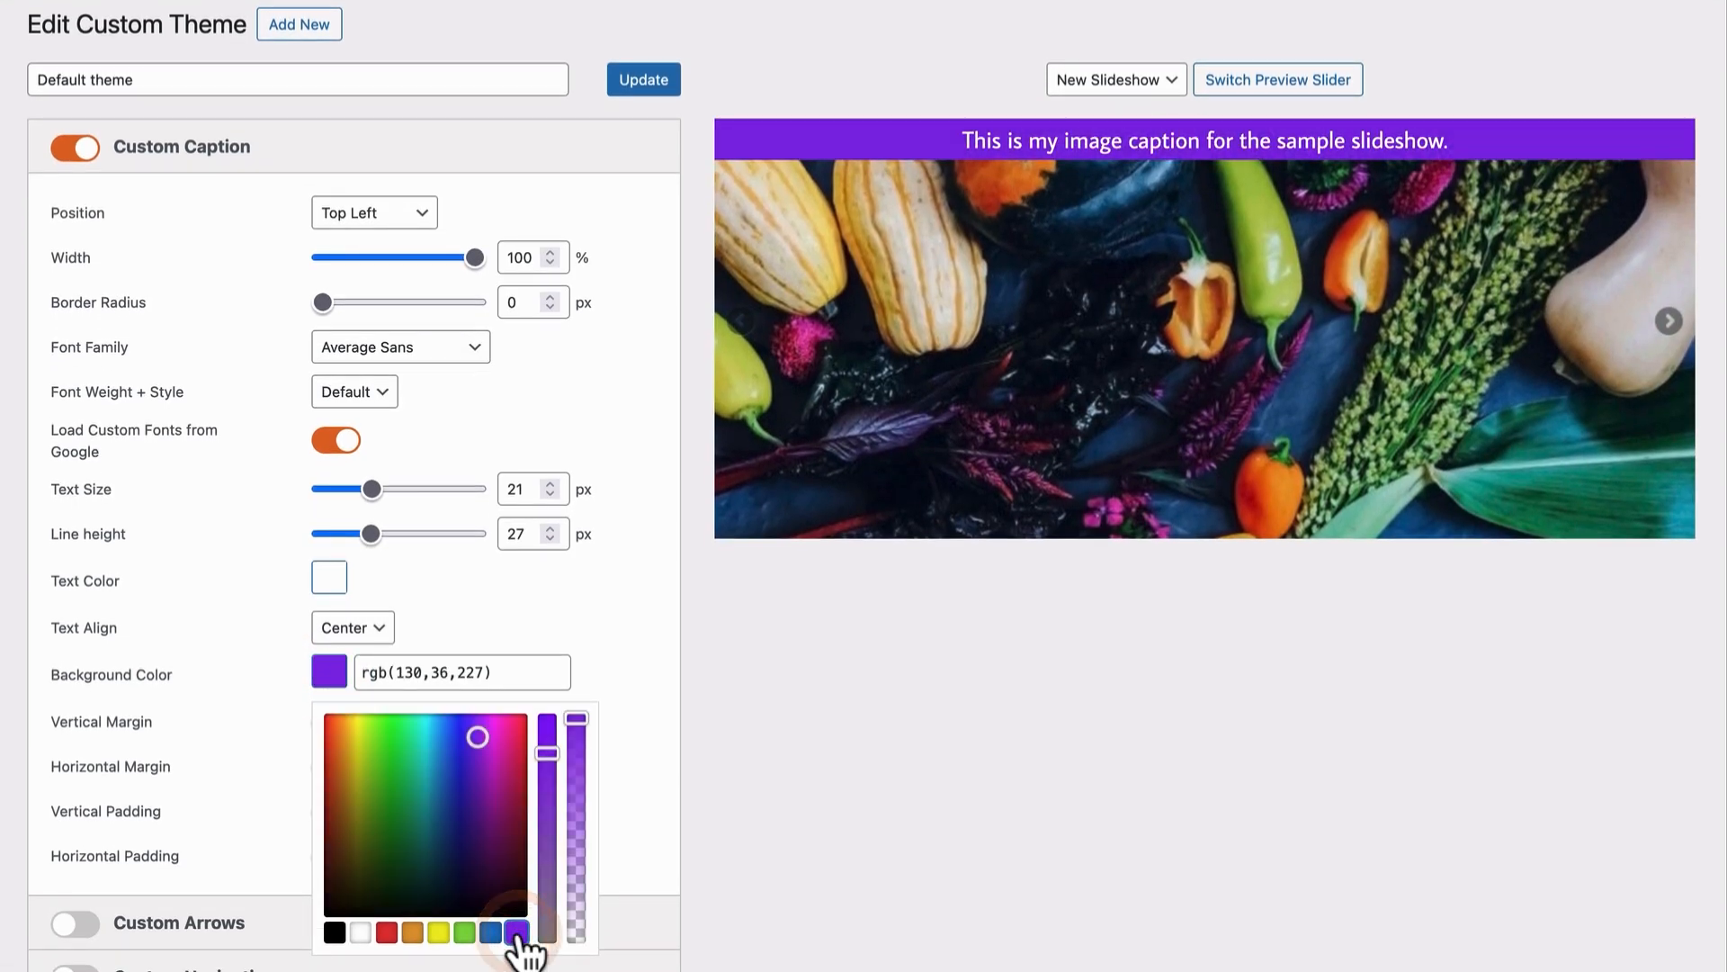
{"action": "left_click", "coordinate": [244, 624]}
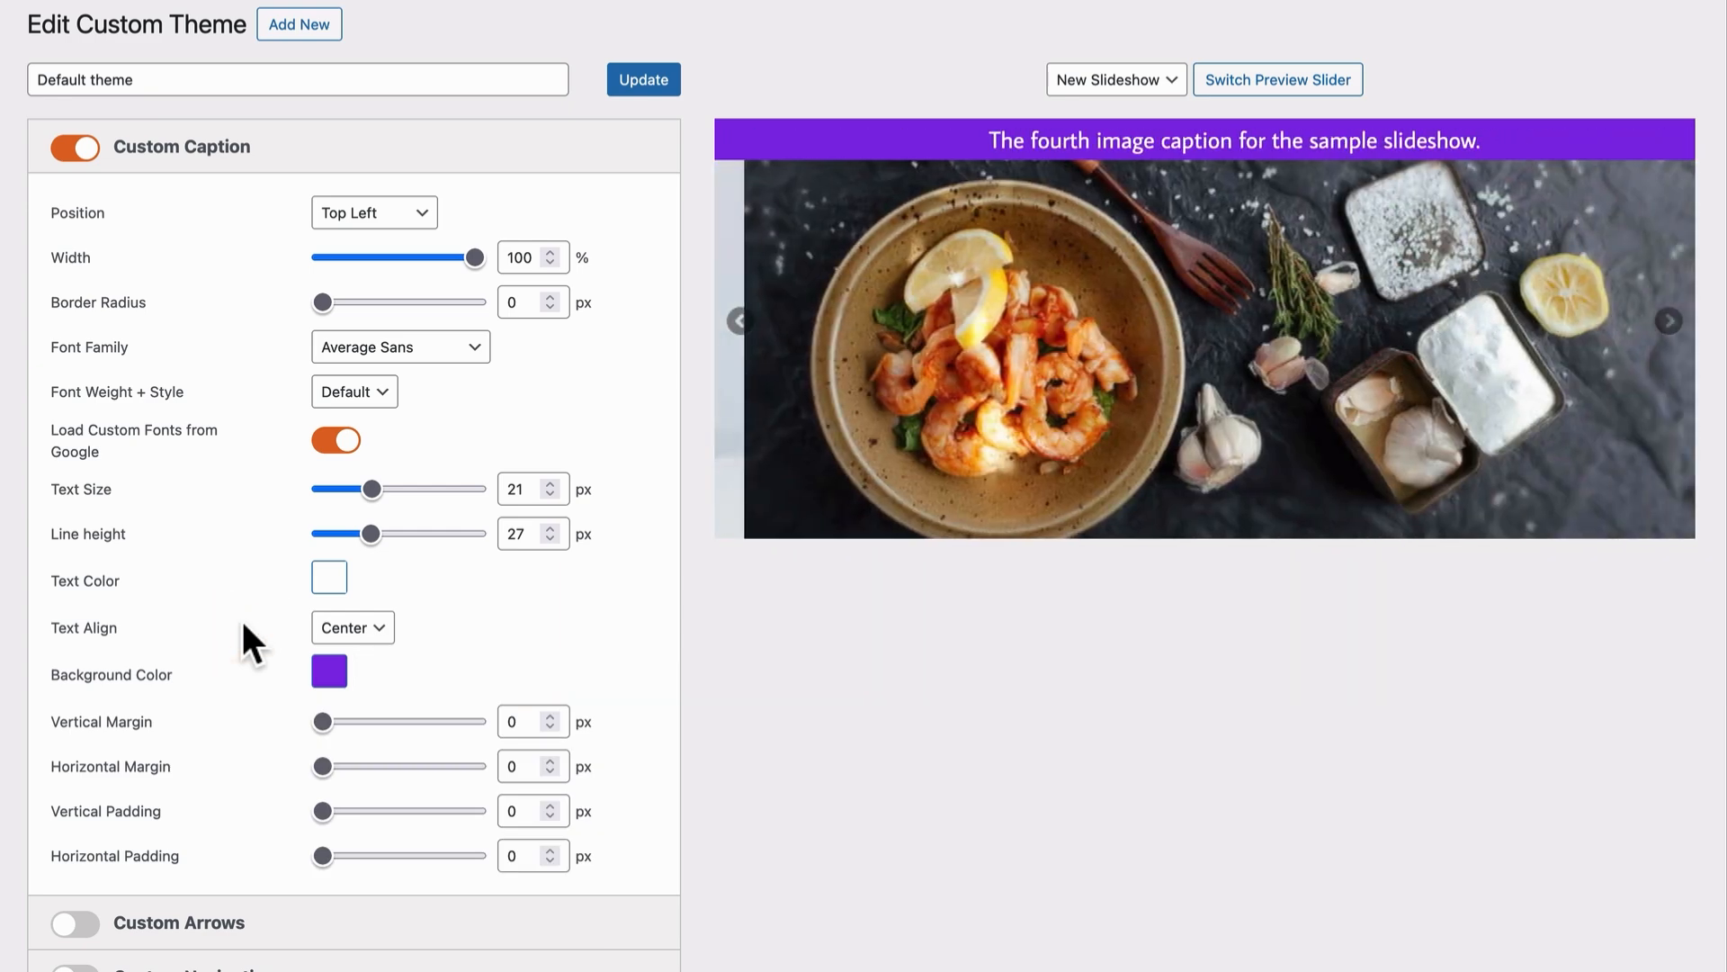
Step: Change the caption's background color to a light pink-purple, rgb(224,128,237)
{"action": "left_click", "coordinate": [324, 670]}
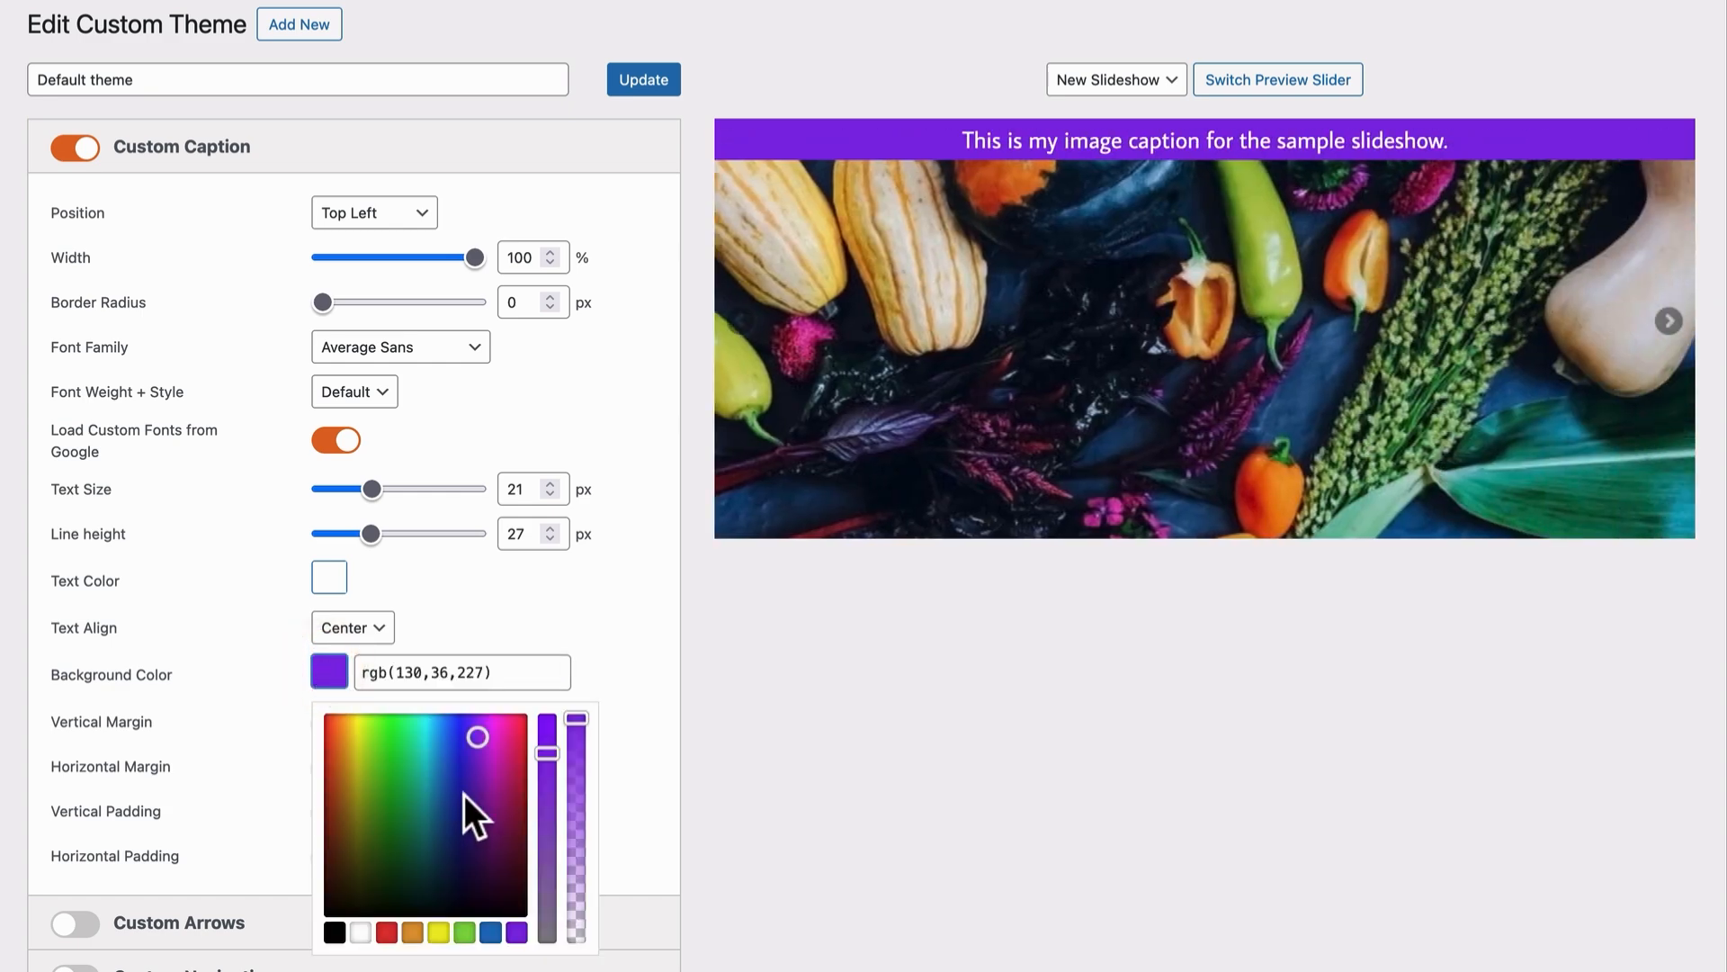
{"action": "mouse_move", "coordinate": [464, 795]}
{"action": "left_mouse_down"}
{"action": "mouse_move", "coordinate": [451, 725]}
{"action": "mouse_move", "coordinate": [498, 725]}
{"action": "mouse_move", "coordinate": [447, 759]}
{"action": "mouse_move", "coordinate": [368, 727]}
{"action": "mouse_move", "coordinate": [543, 744]}
{"action": "mouse_move", "coordinate": [543, 841]}
{"action": "left_mouse_up"}
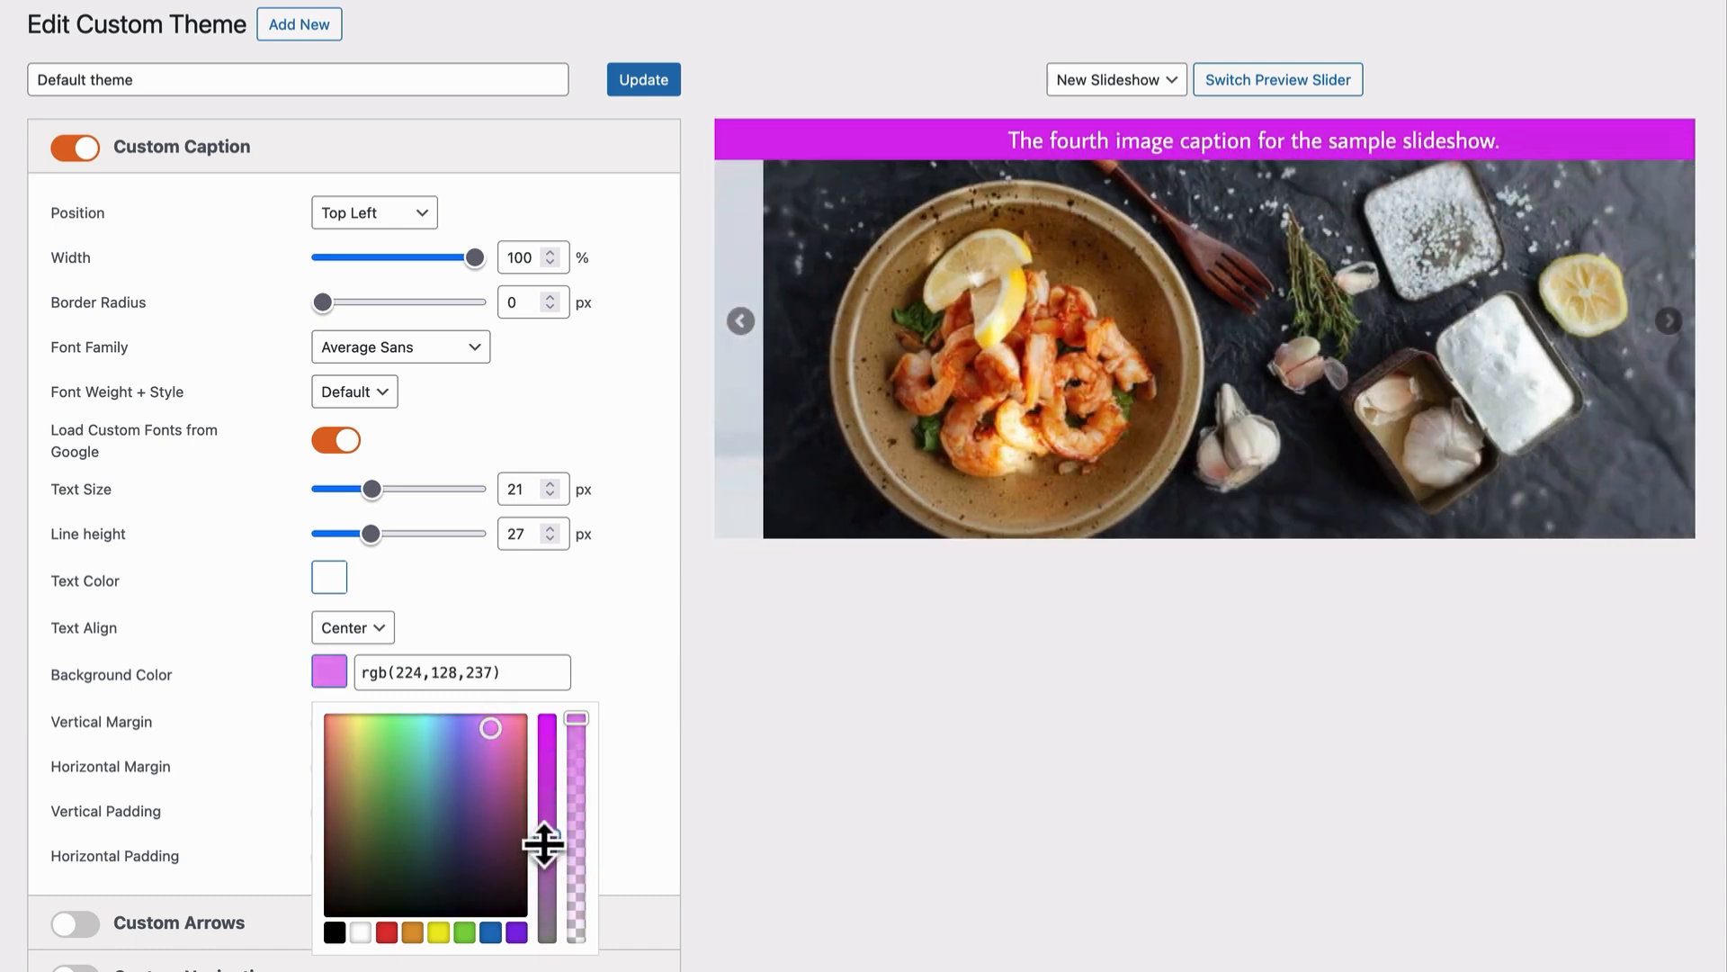
{"action": "left_click", "coordinate": [250, 733]}
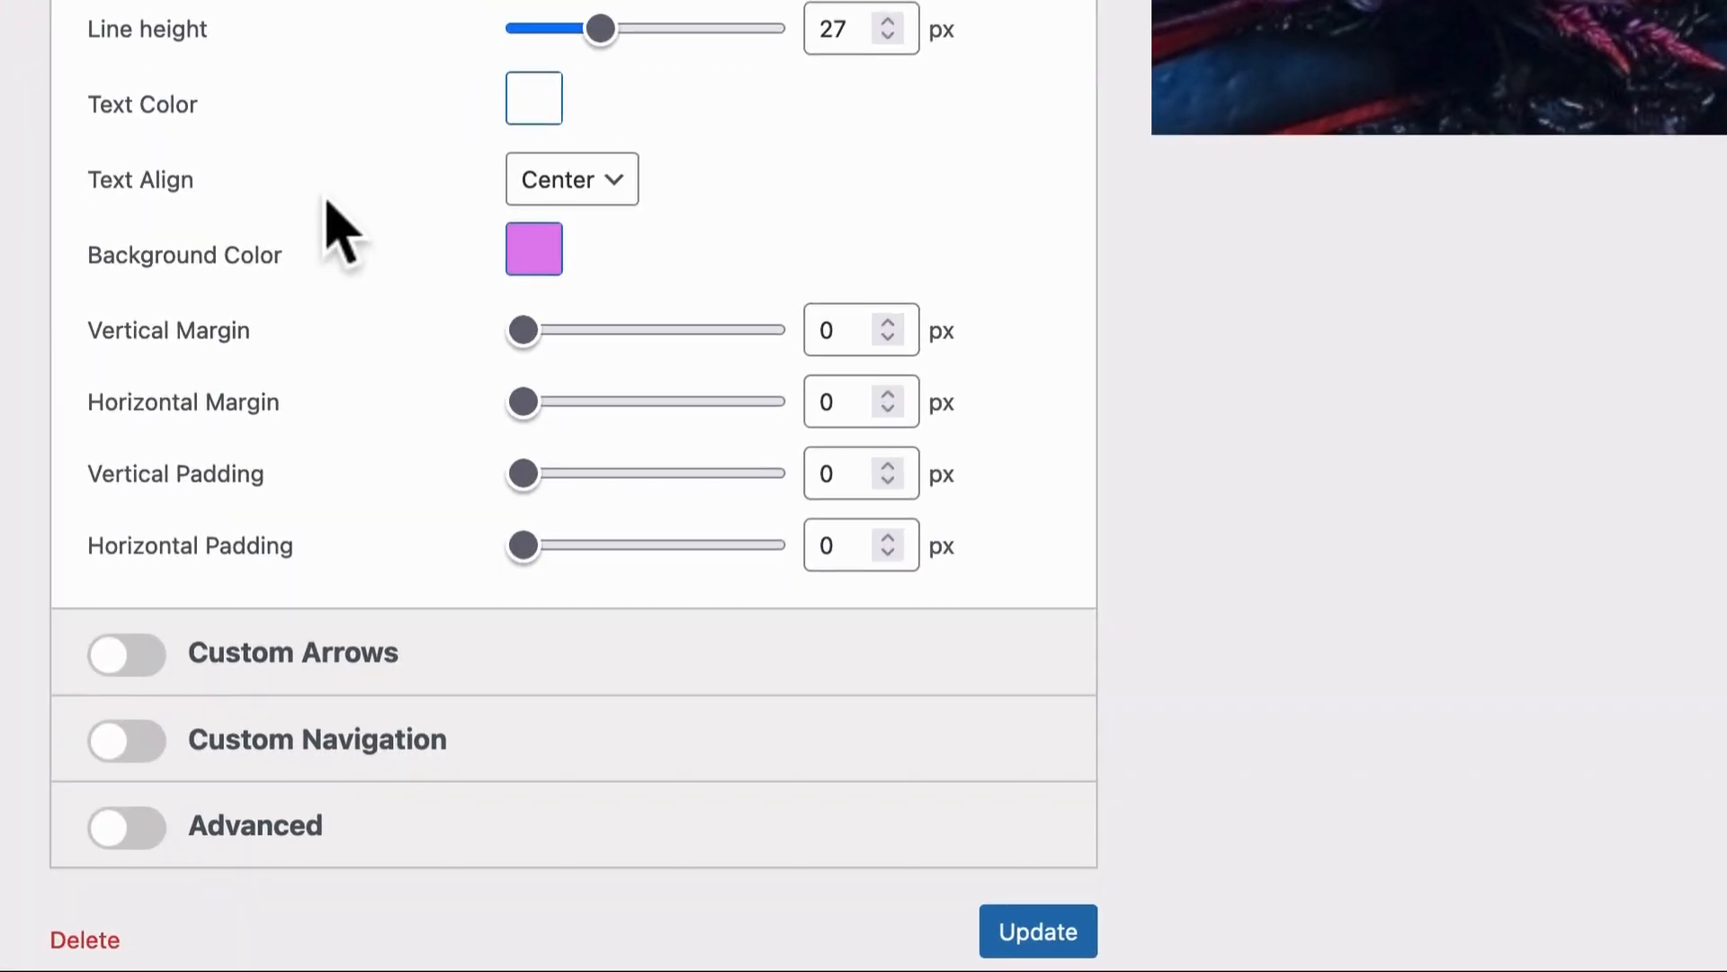
Step: Enable Custom Arrows and set the built-in arrow color to White
{"action": "left_click", "coordinate": [131, 657]}
{"action": "scroll", "coordinate": [150, 549], "scroll_direction": "down", "scroll_amount": 6}
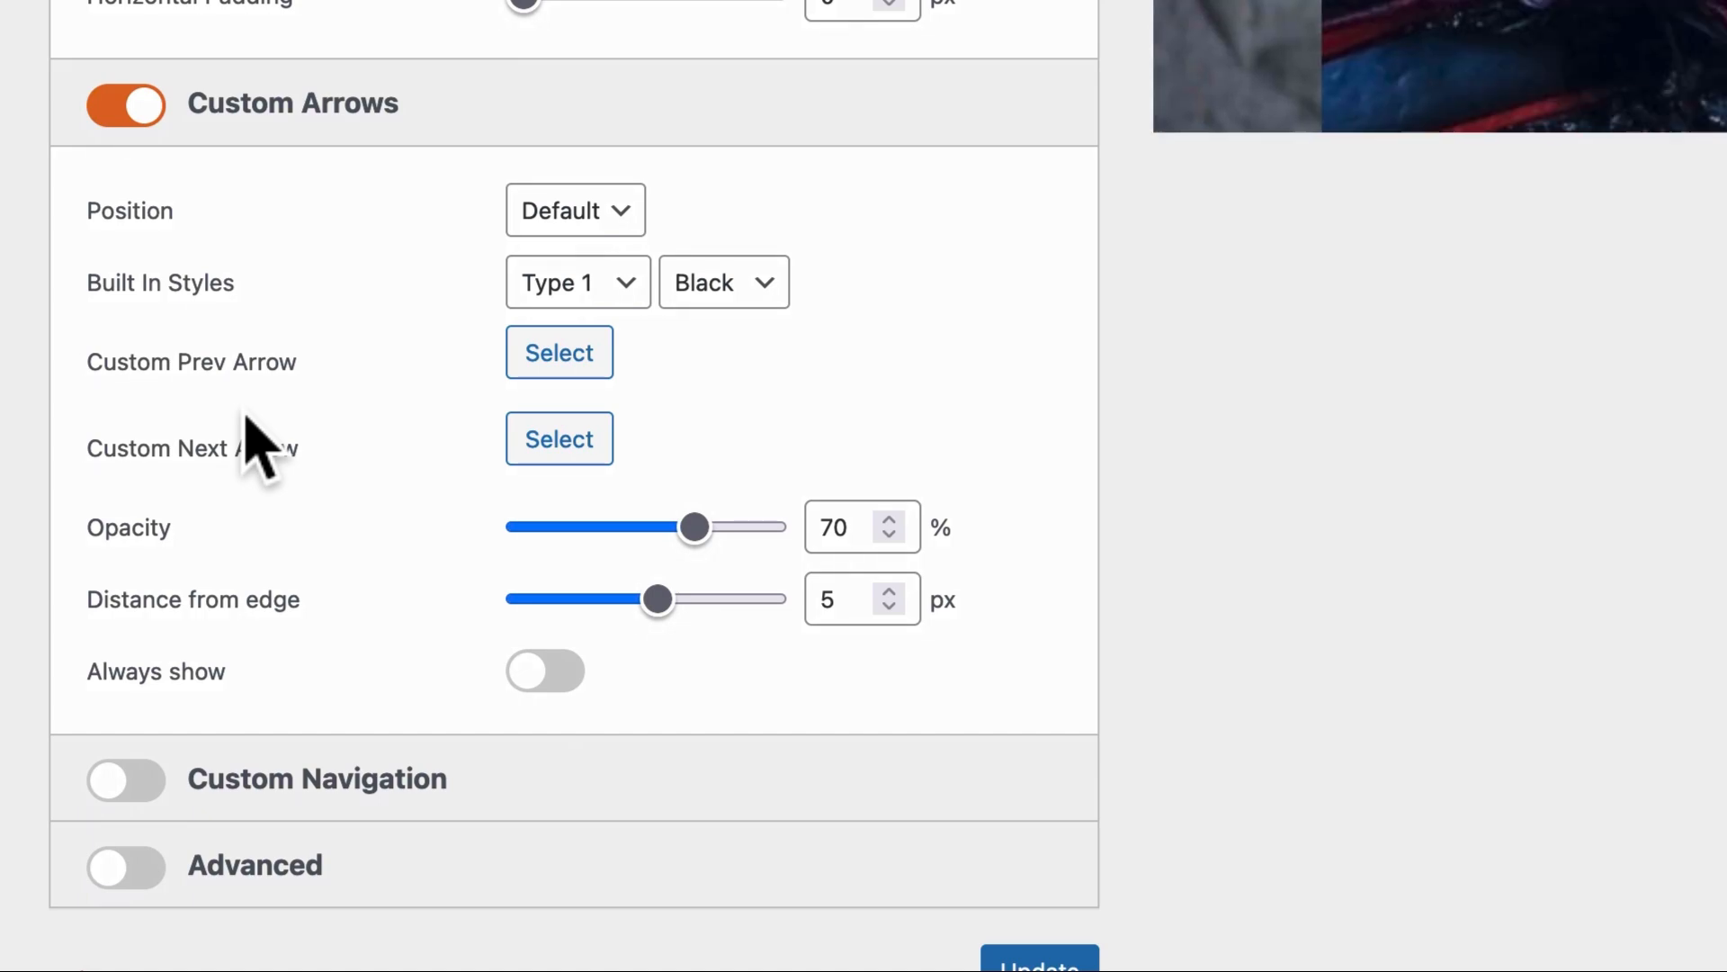
{"action": "left_click", "coordinate": [711, 297]}
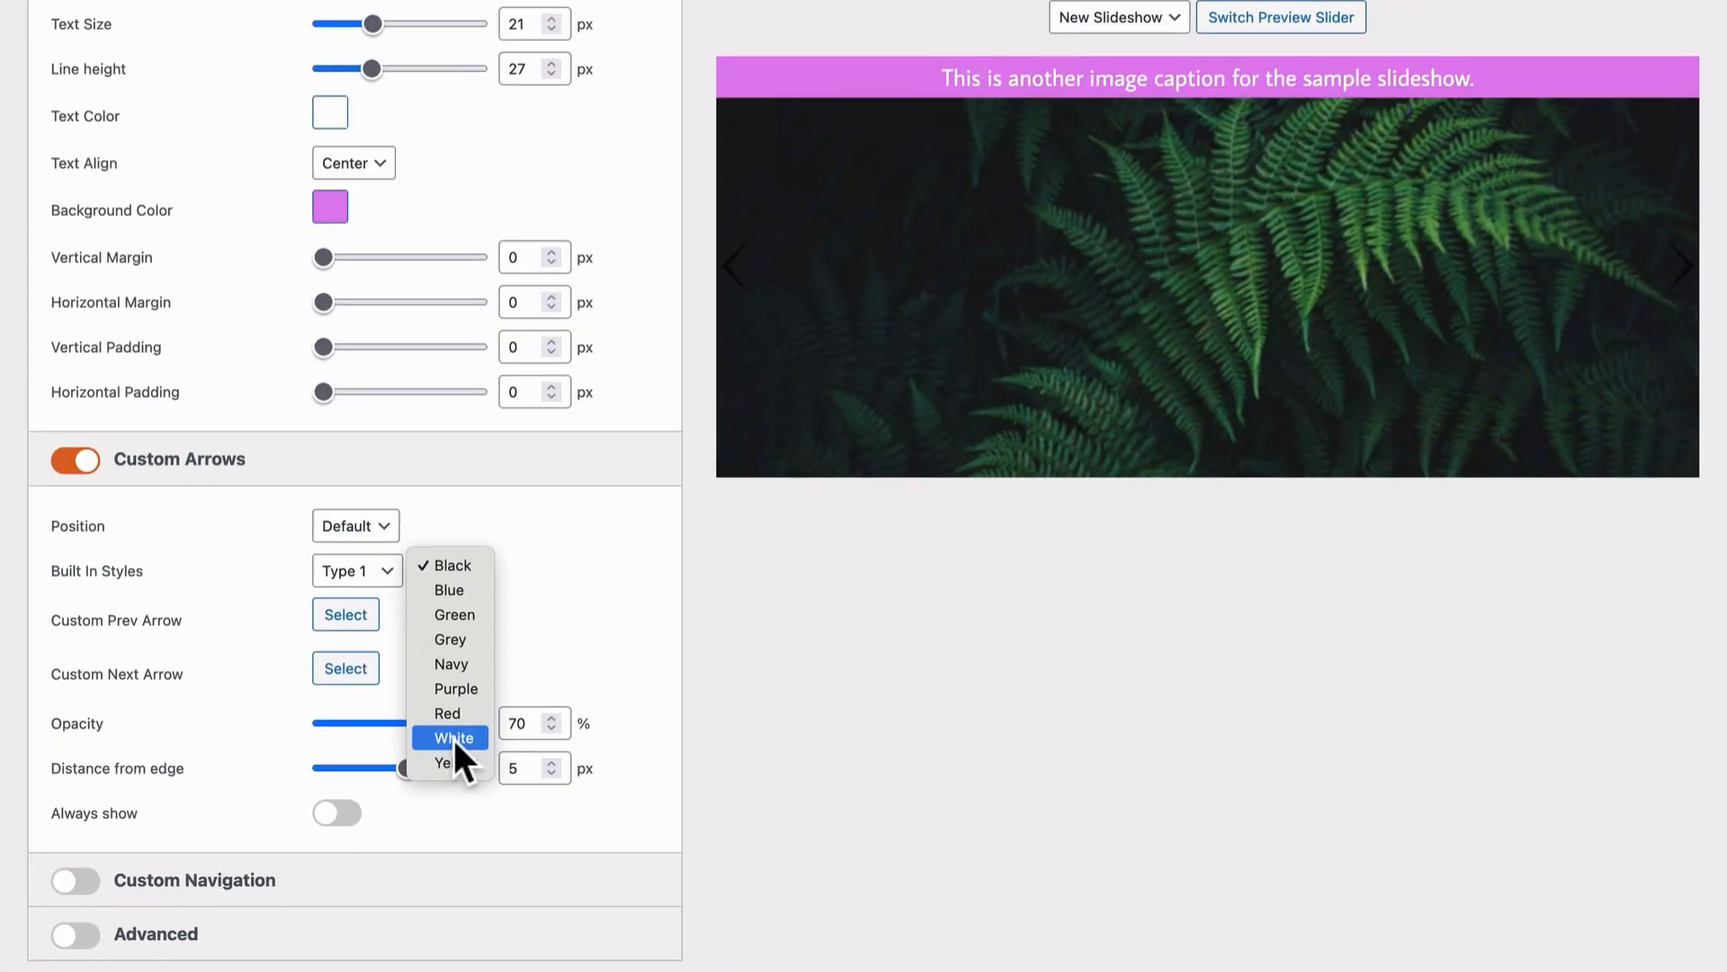
{"action": "left_click", "coordinate": [736, 559]}
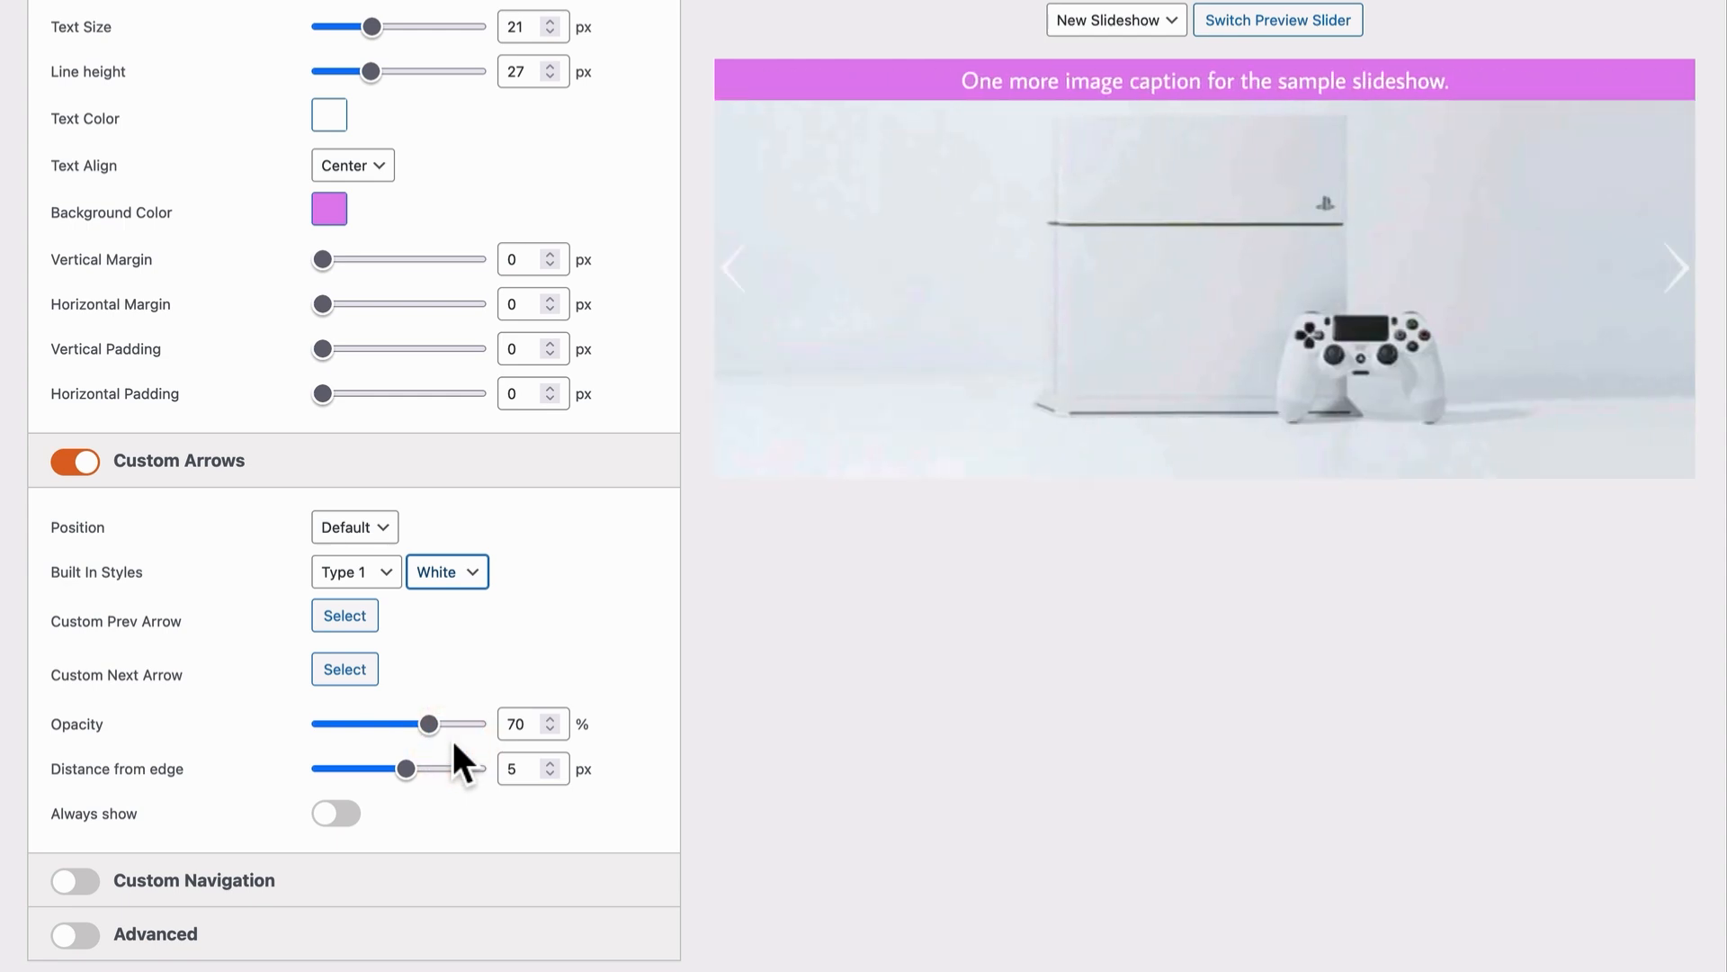
Step: Try the built-in arrow styles Type 2 through Type 5 one after another in the slideshow preview
{"action": "left_click", "coordinate": [369, 573]}
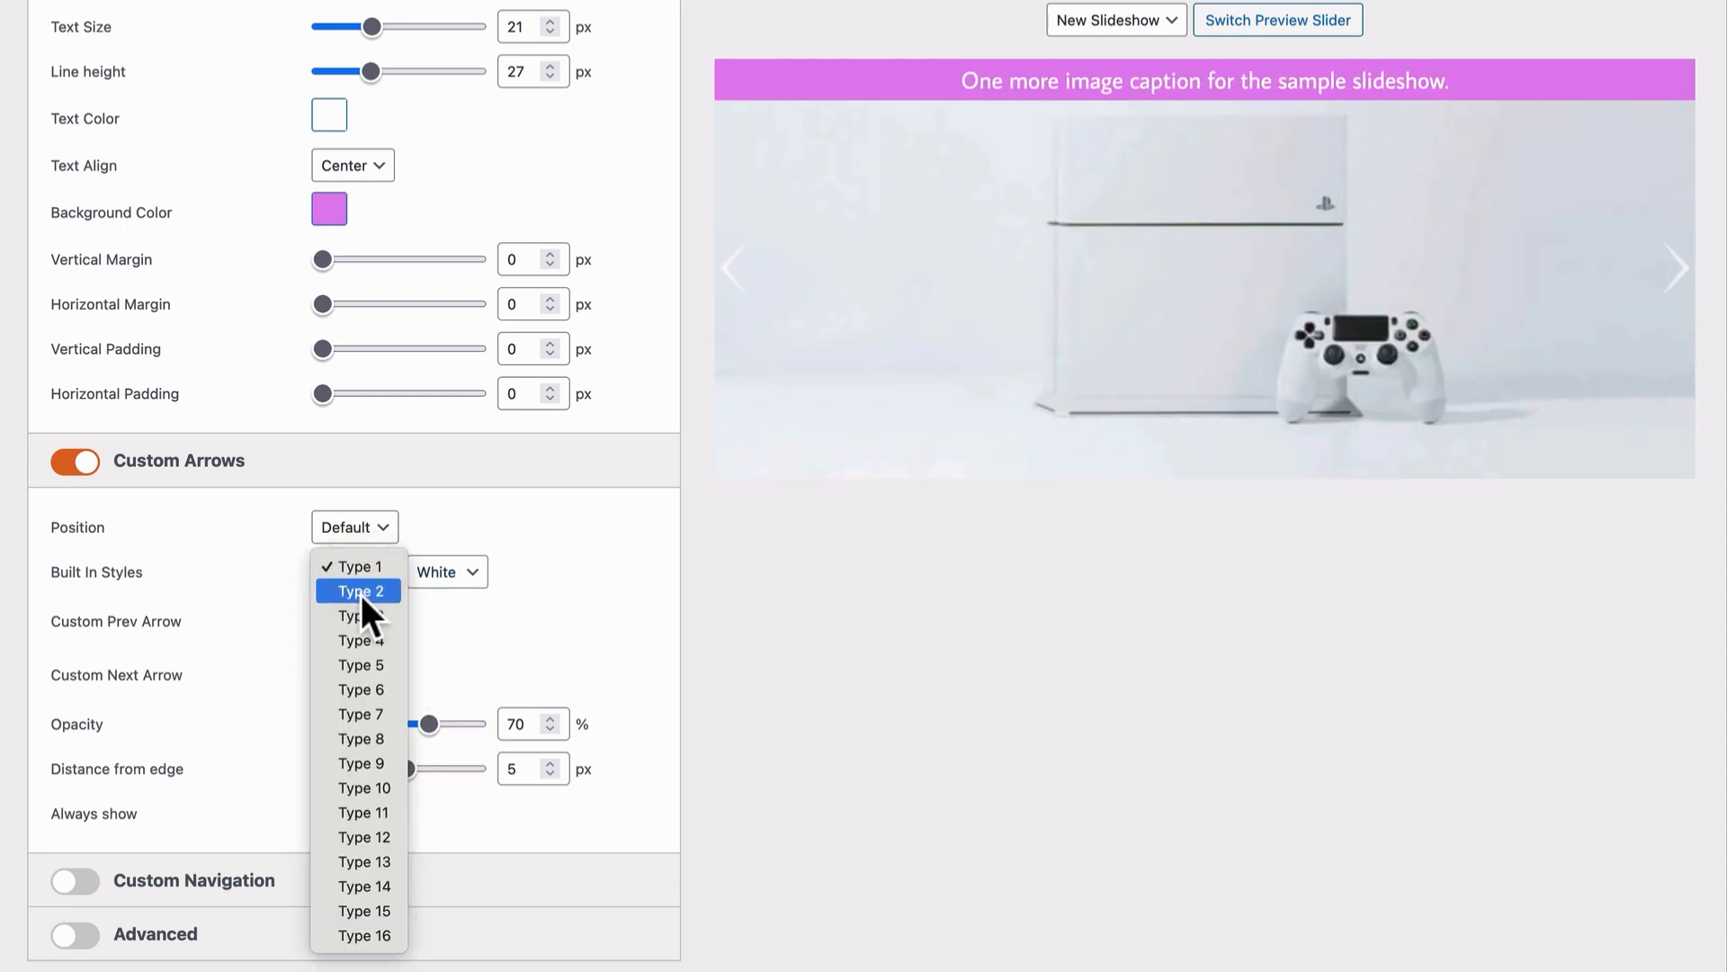
{"action": "left_click", "coordinate": [360, 596]}
{"action": "left_click", "coordinate": [364, 568]}
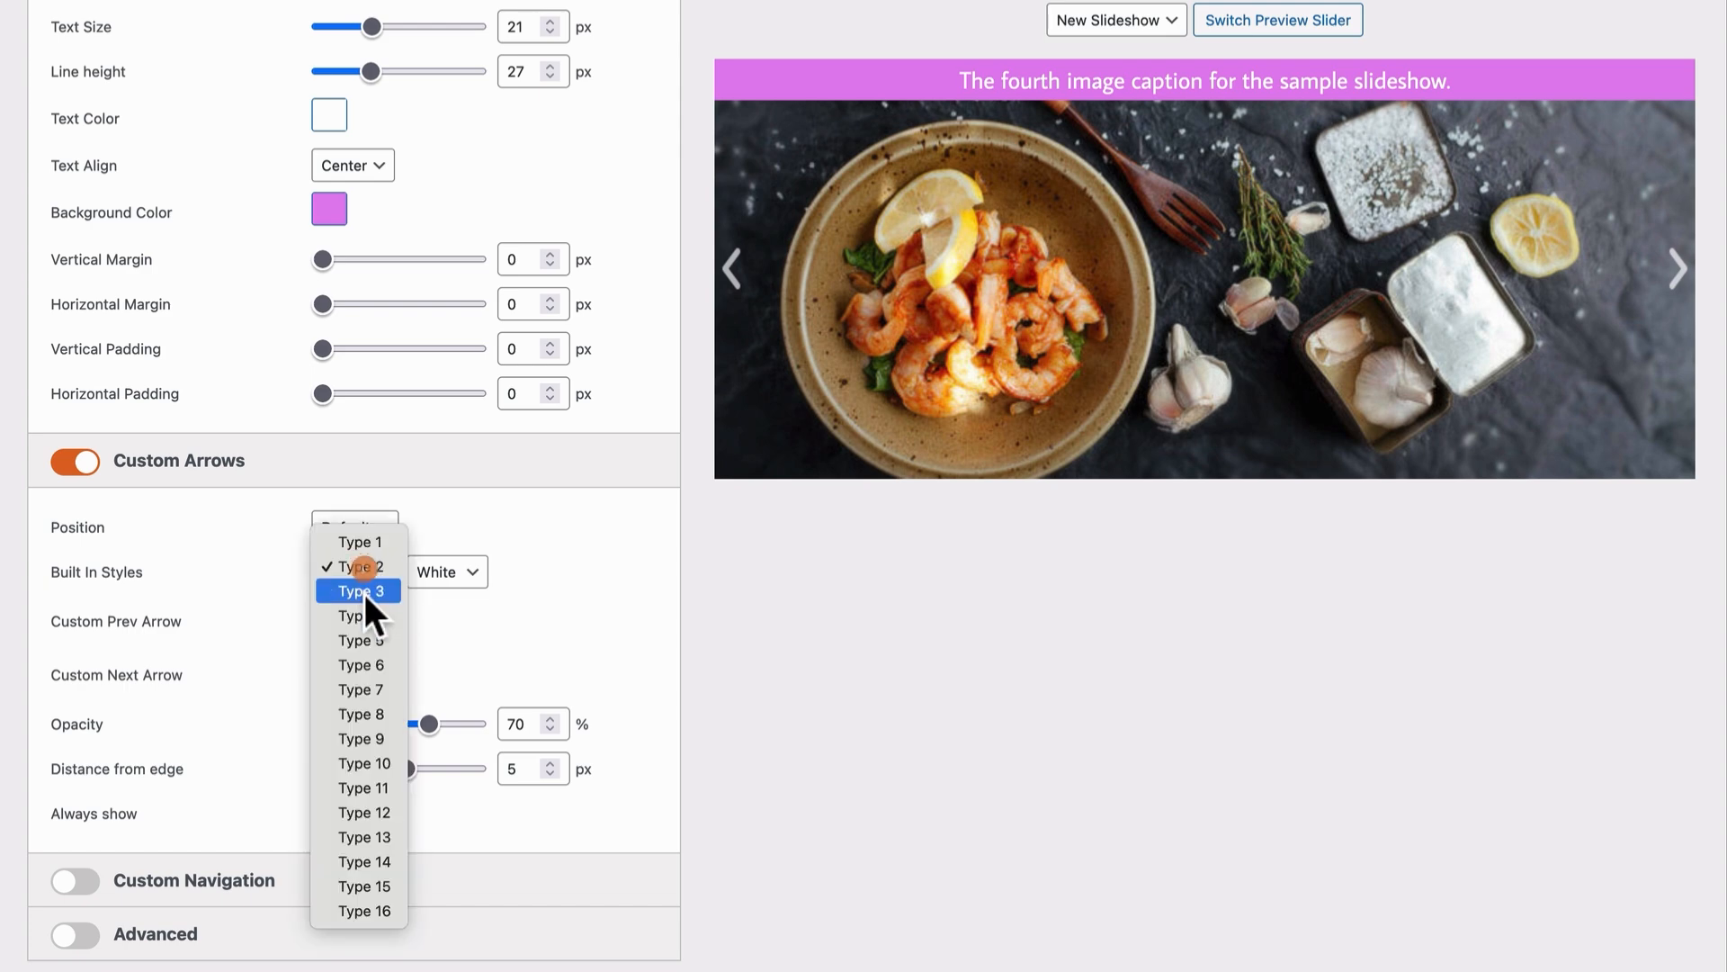
{"action": "left_click", "coordinate": [363, 590]}
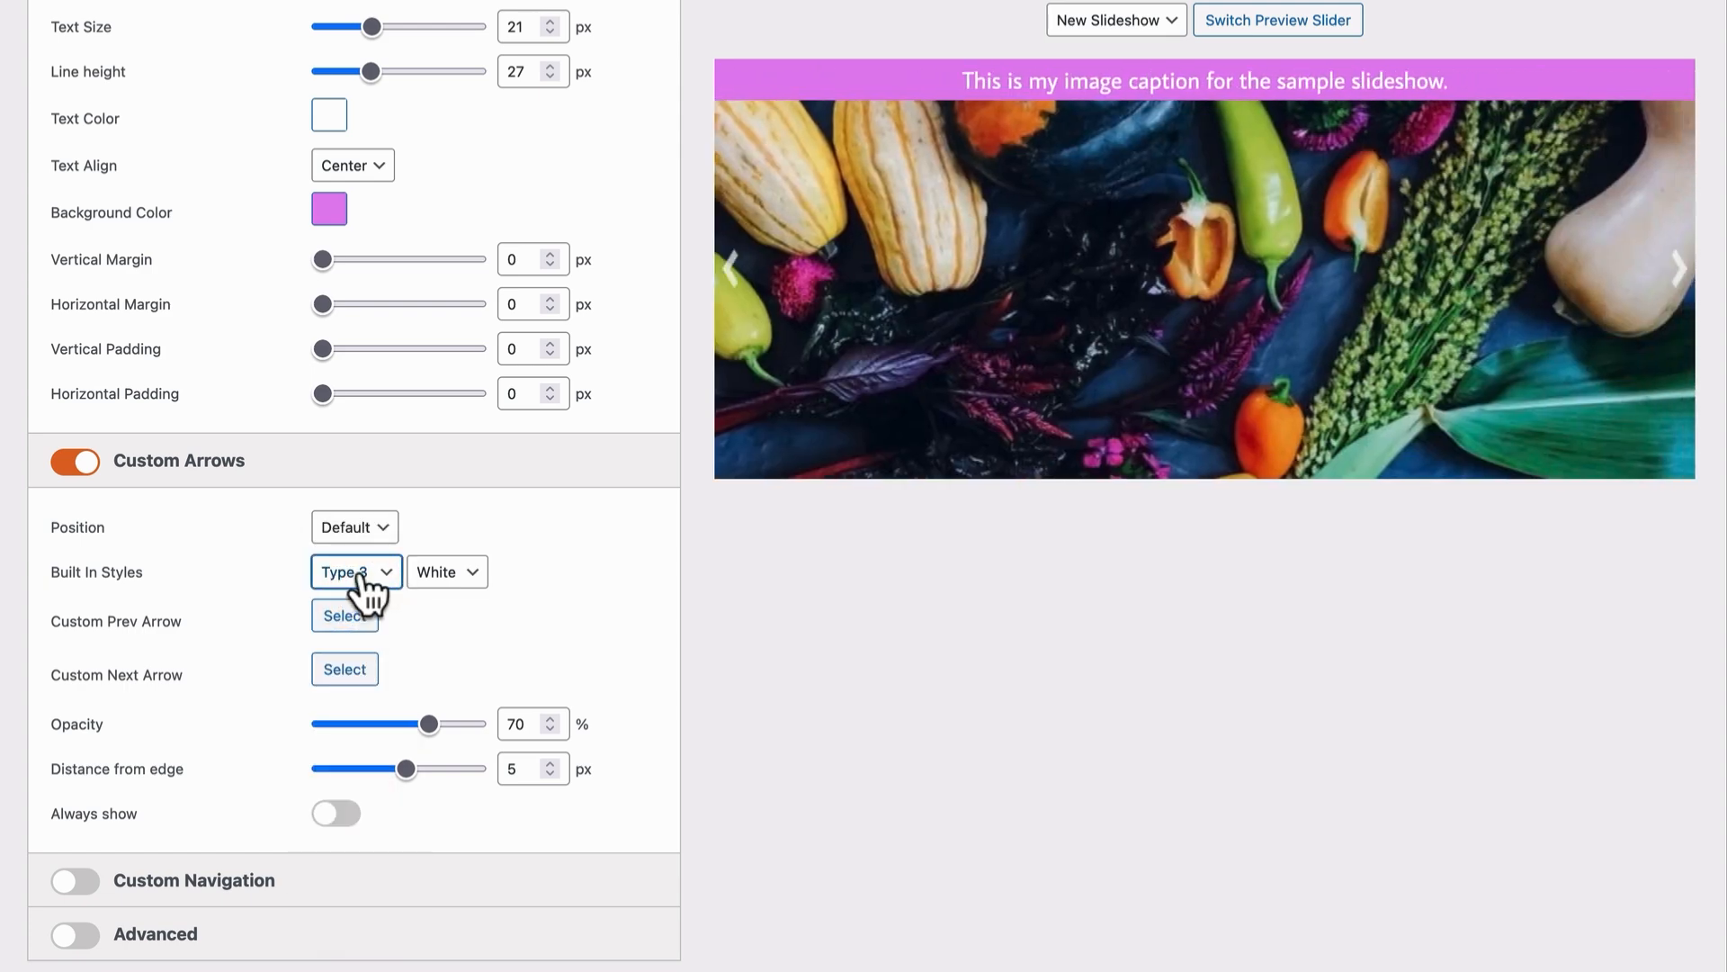
{"action": "left_click", "coordinate": [365, 576]}
{"action": "left_click", "coordinate": [360, 590]}
{"action": "left_click", "coordinate": [360, 566]}
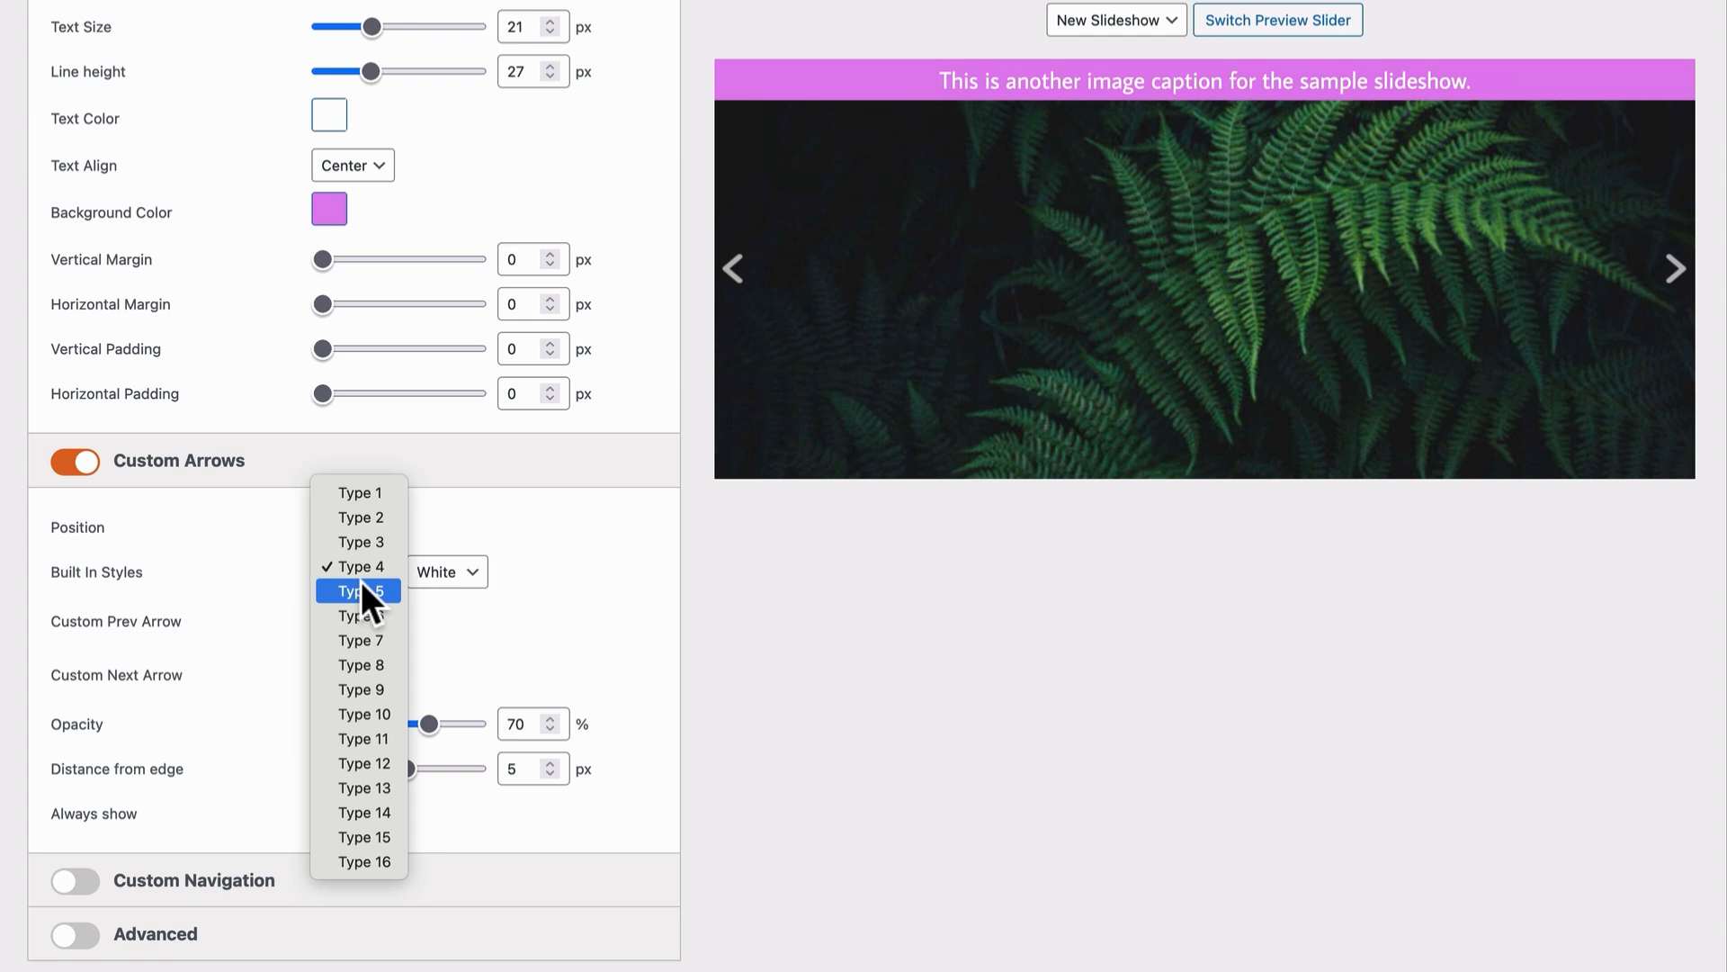
{"action": "left_click", "coordinate": [360, 590]}
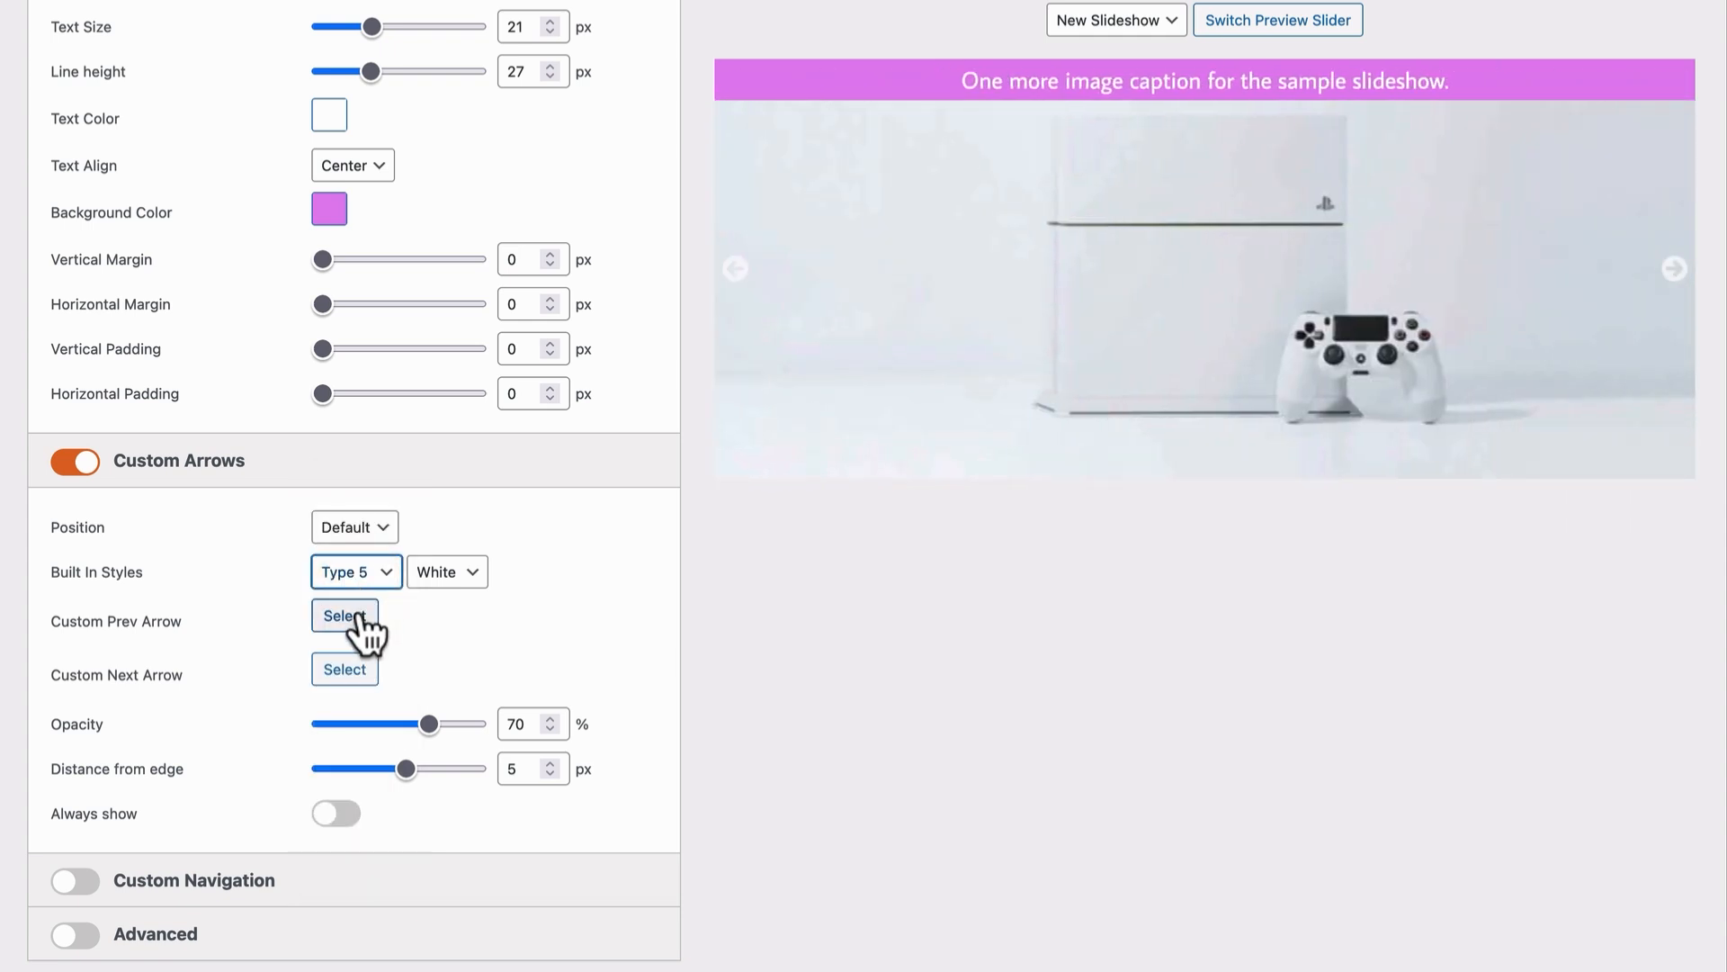
Step: Try the built-in arrow styles Type 6 through Type 10 one after another
{"action": "left_click", "coordinate": [356, 567]}
{"action": "left_click", "coordinate": [358, 590]}
{"action": "left_click", "coordinate": [360, 568]}
{"action": "left_click", "coordinate": [360, 591]}
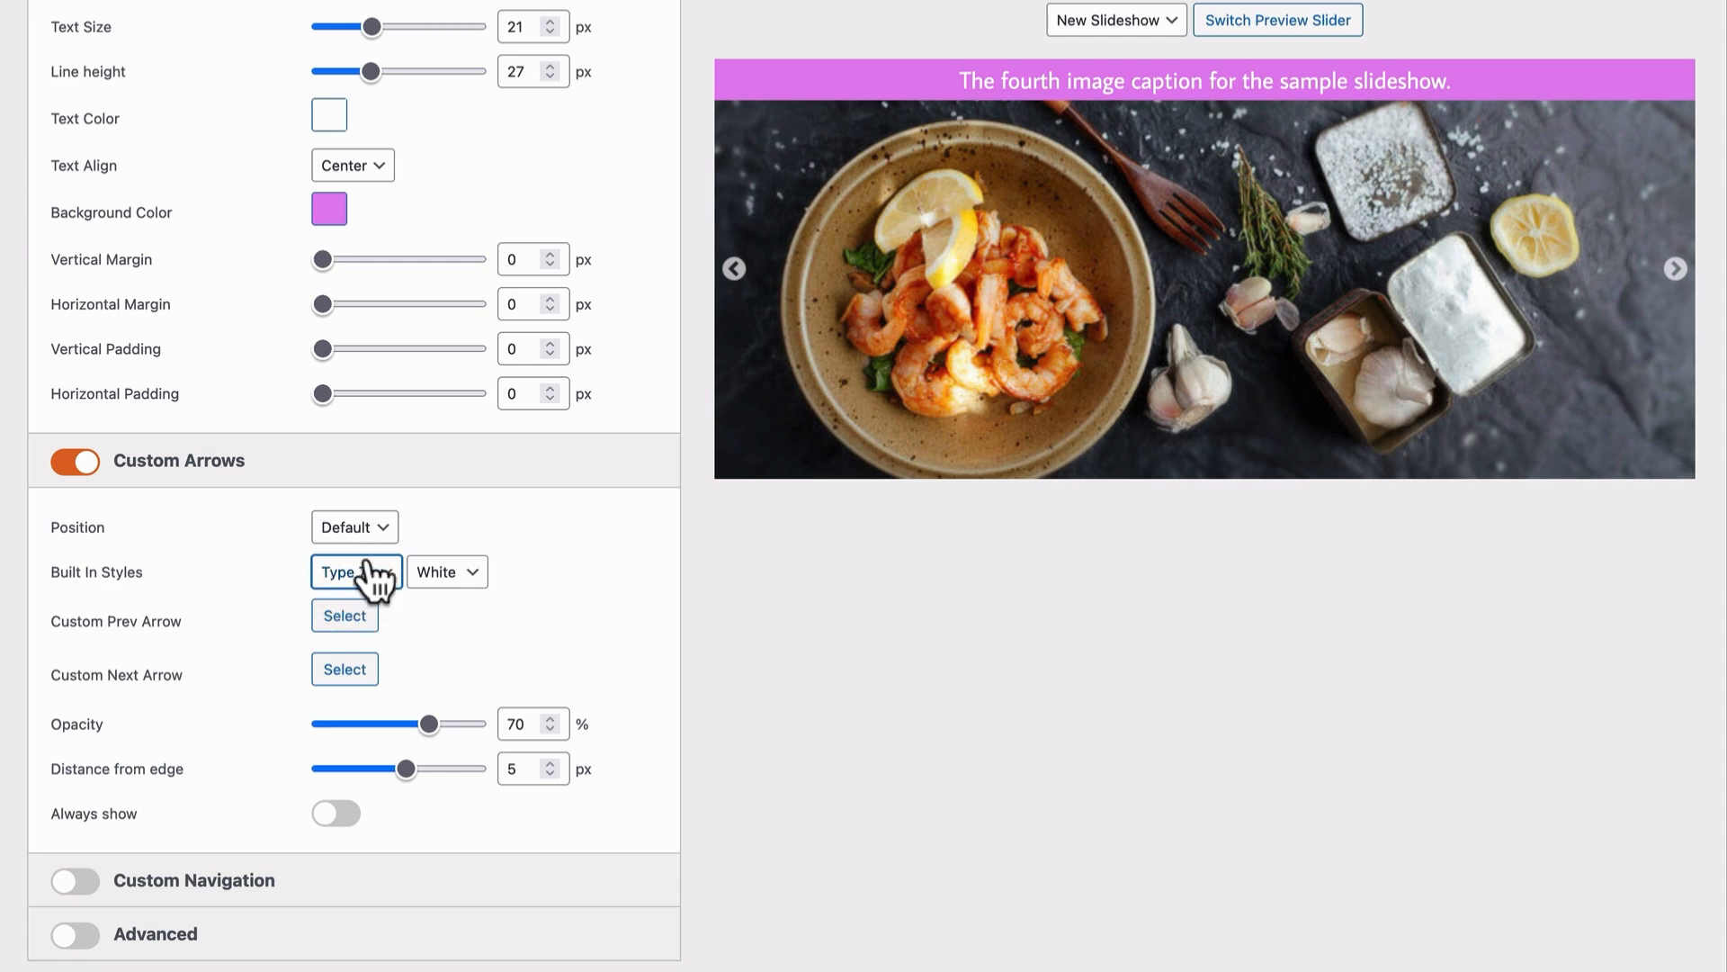
{"action": "left_click", "coordinate": [364, 582]}
{"action": "left_click", "coordinate": [364, 585]}
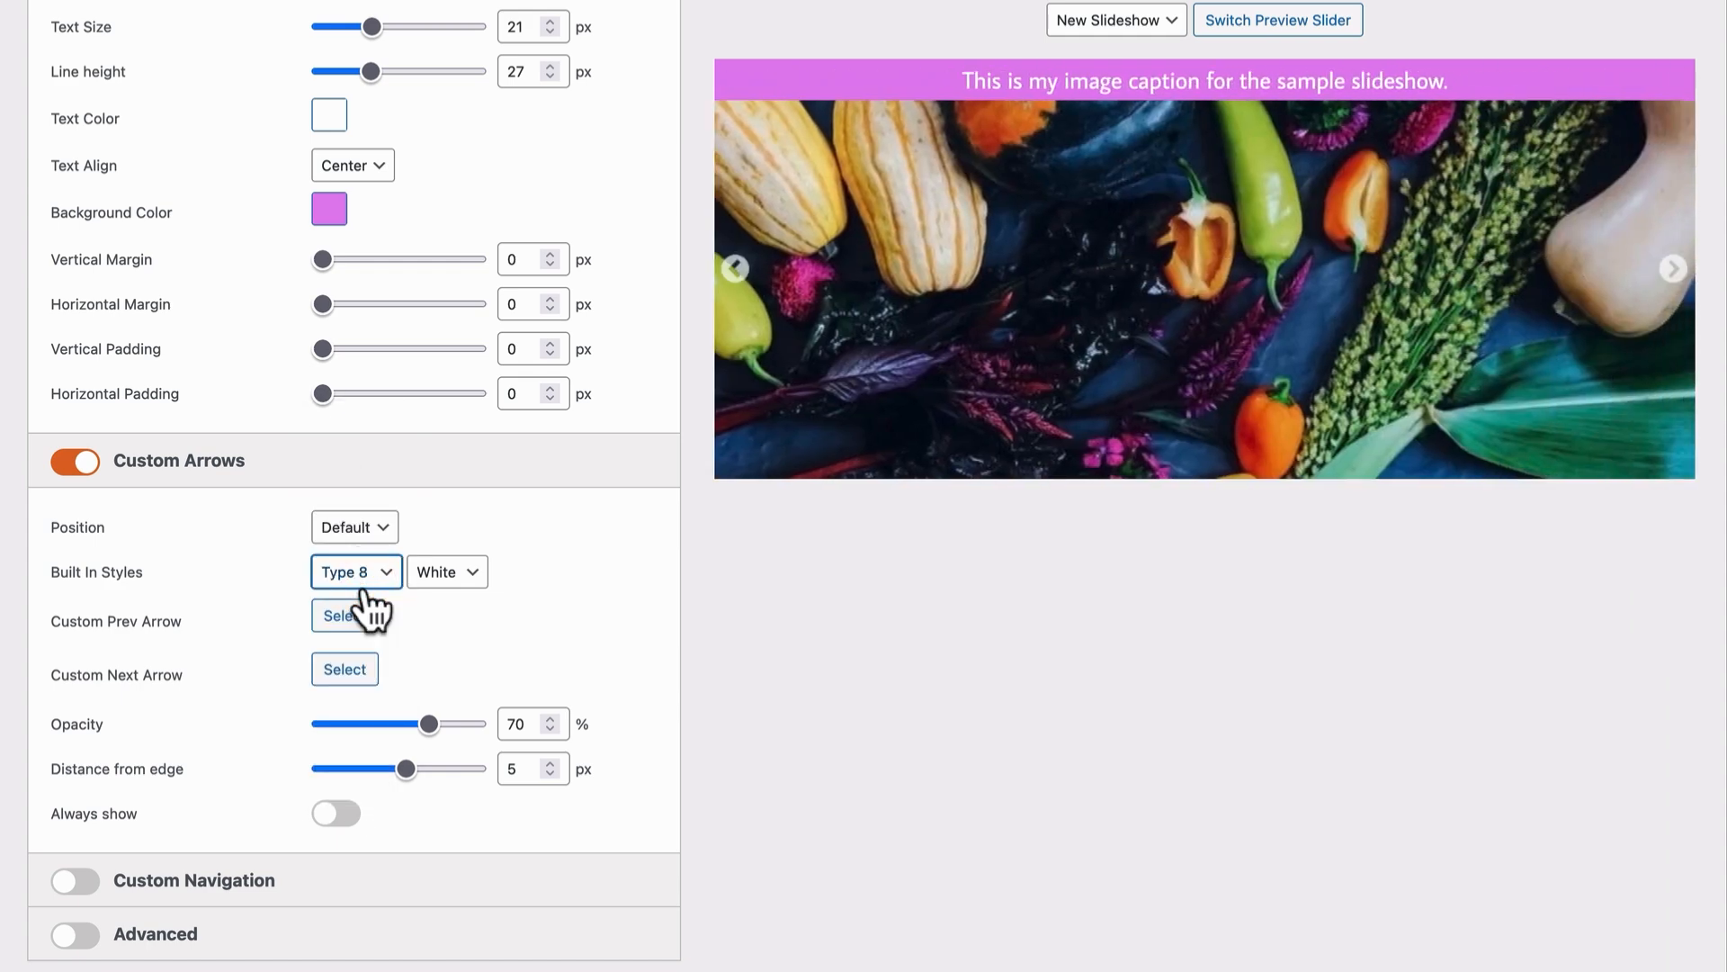
{"action": "left_click", "coordinate": [359, 570]}
{"action": "left_click", "coordinate": [361, 590]}
{"action": "left_click", "coordinate": [358, 564]}
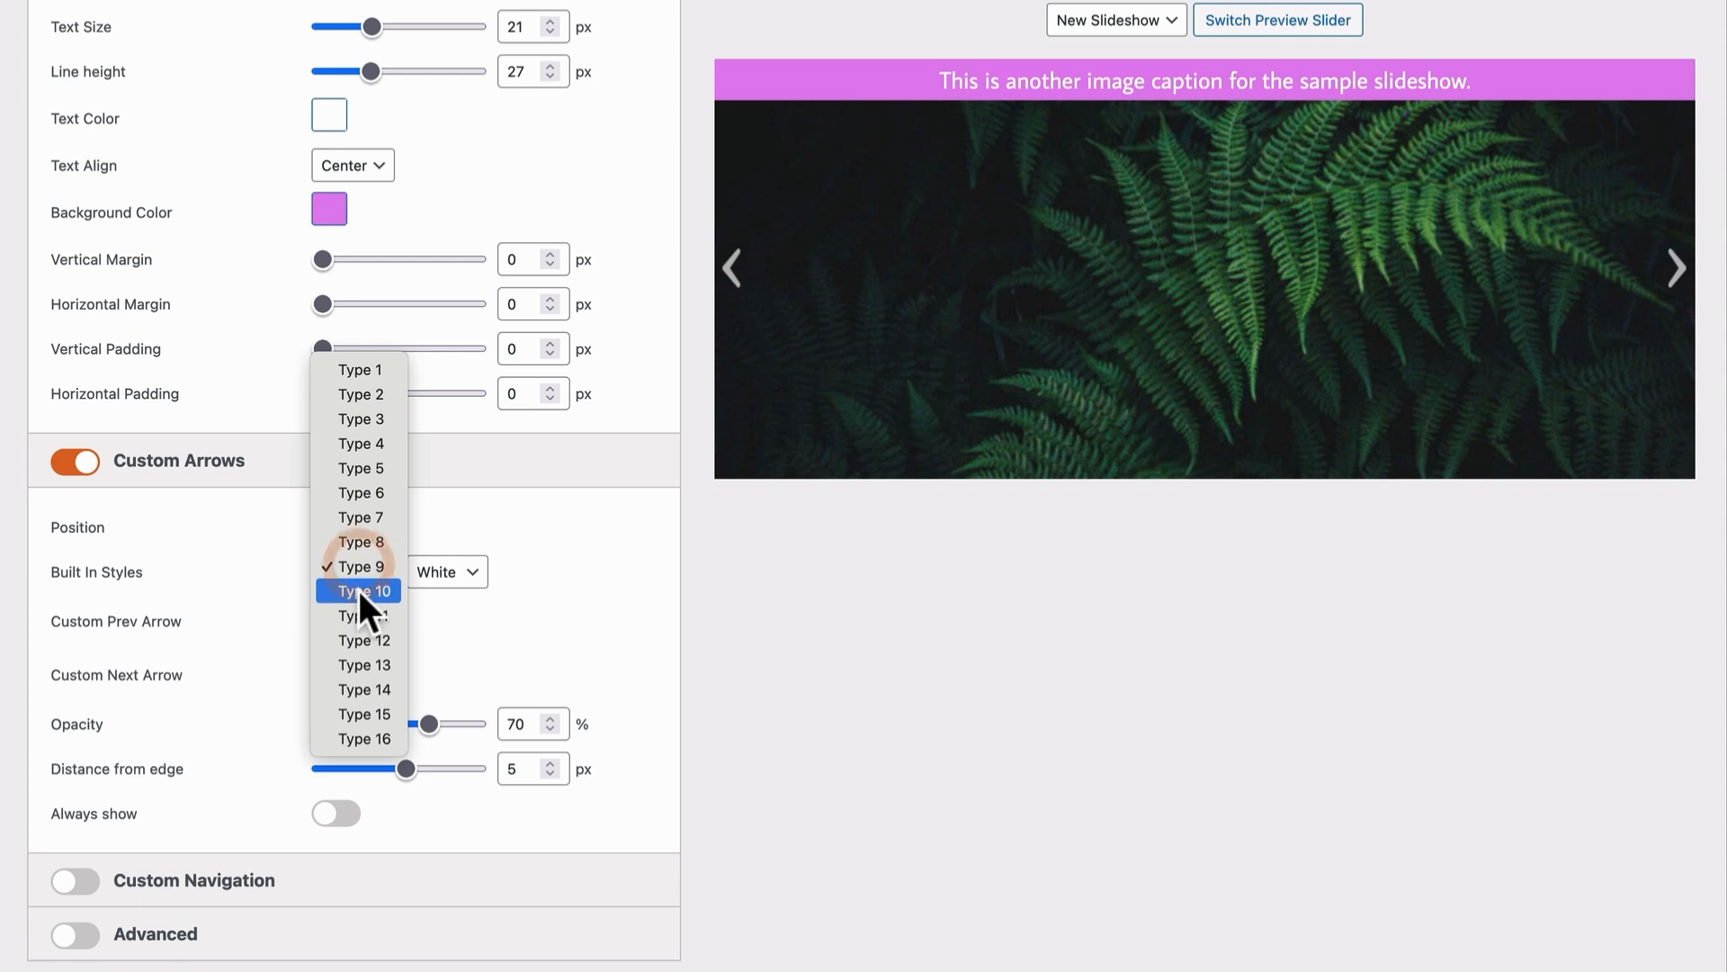
{"action": "left_click", "coordinate": [359, 590]}
Step: Try the built-in arrow styles Type 12, Type 13 and Type 14
{"action": "left_click", "coordinate": [358, 569]}
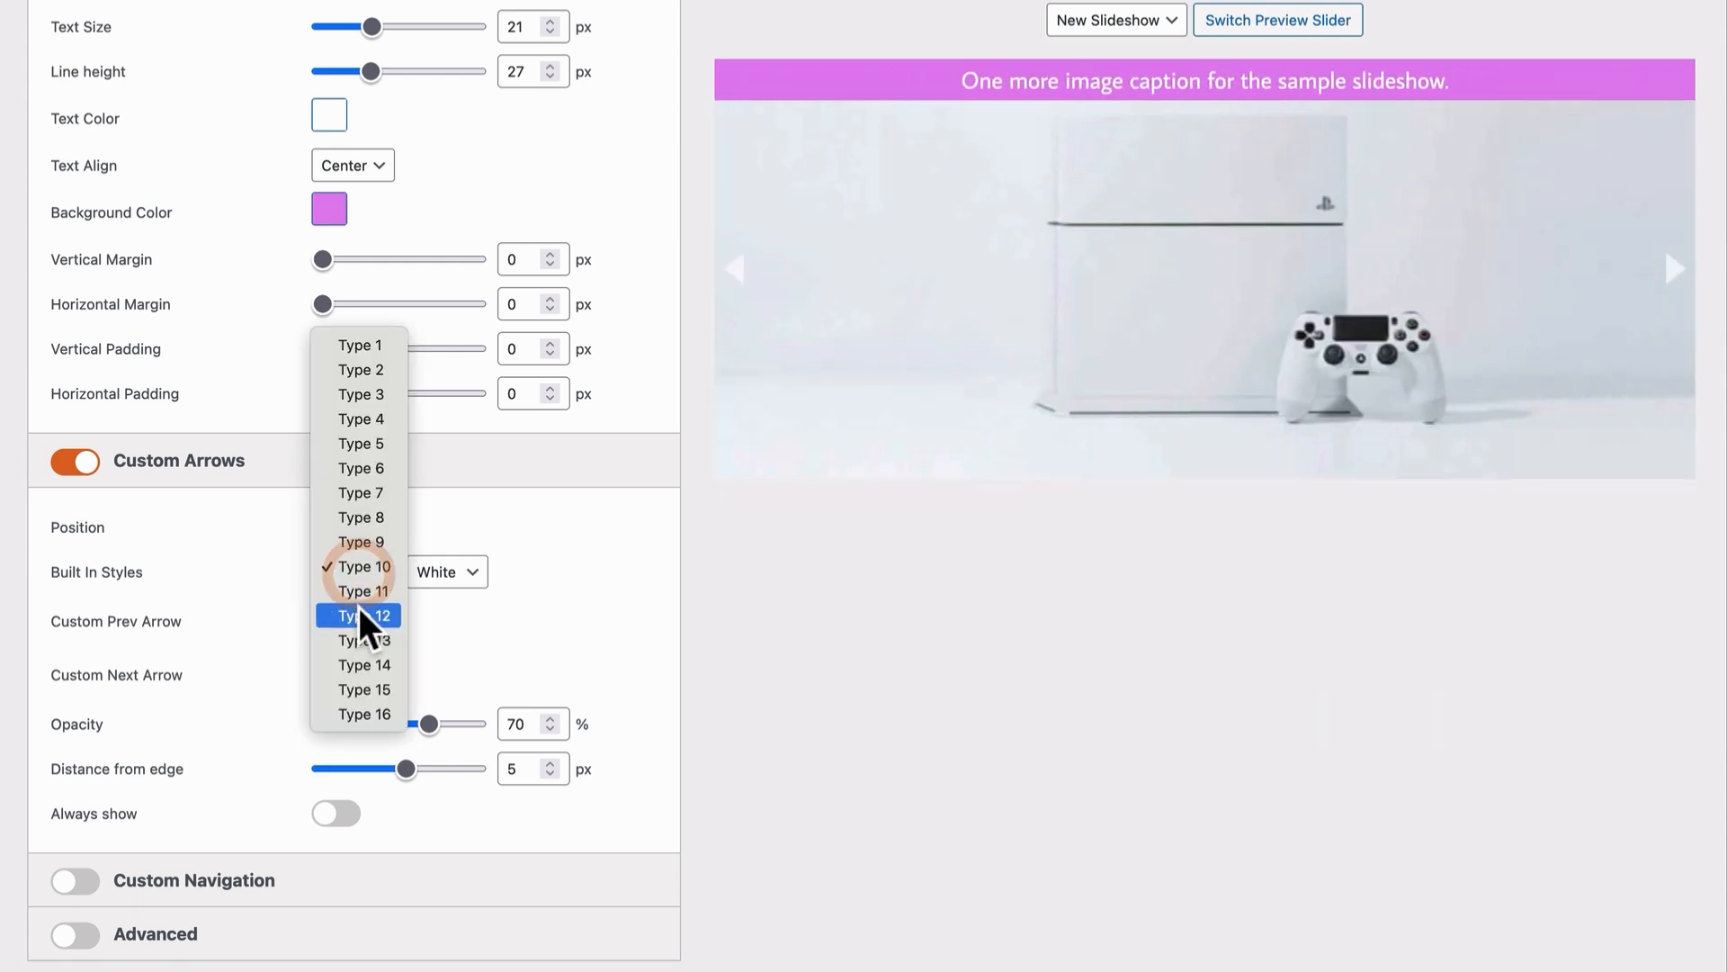
{"action": "left_click", "coordinate": [359, 607]}
{"action": "left_click", "coordinate": [361, 571]}
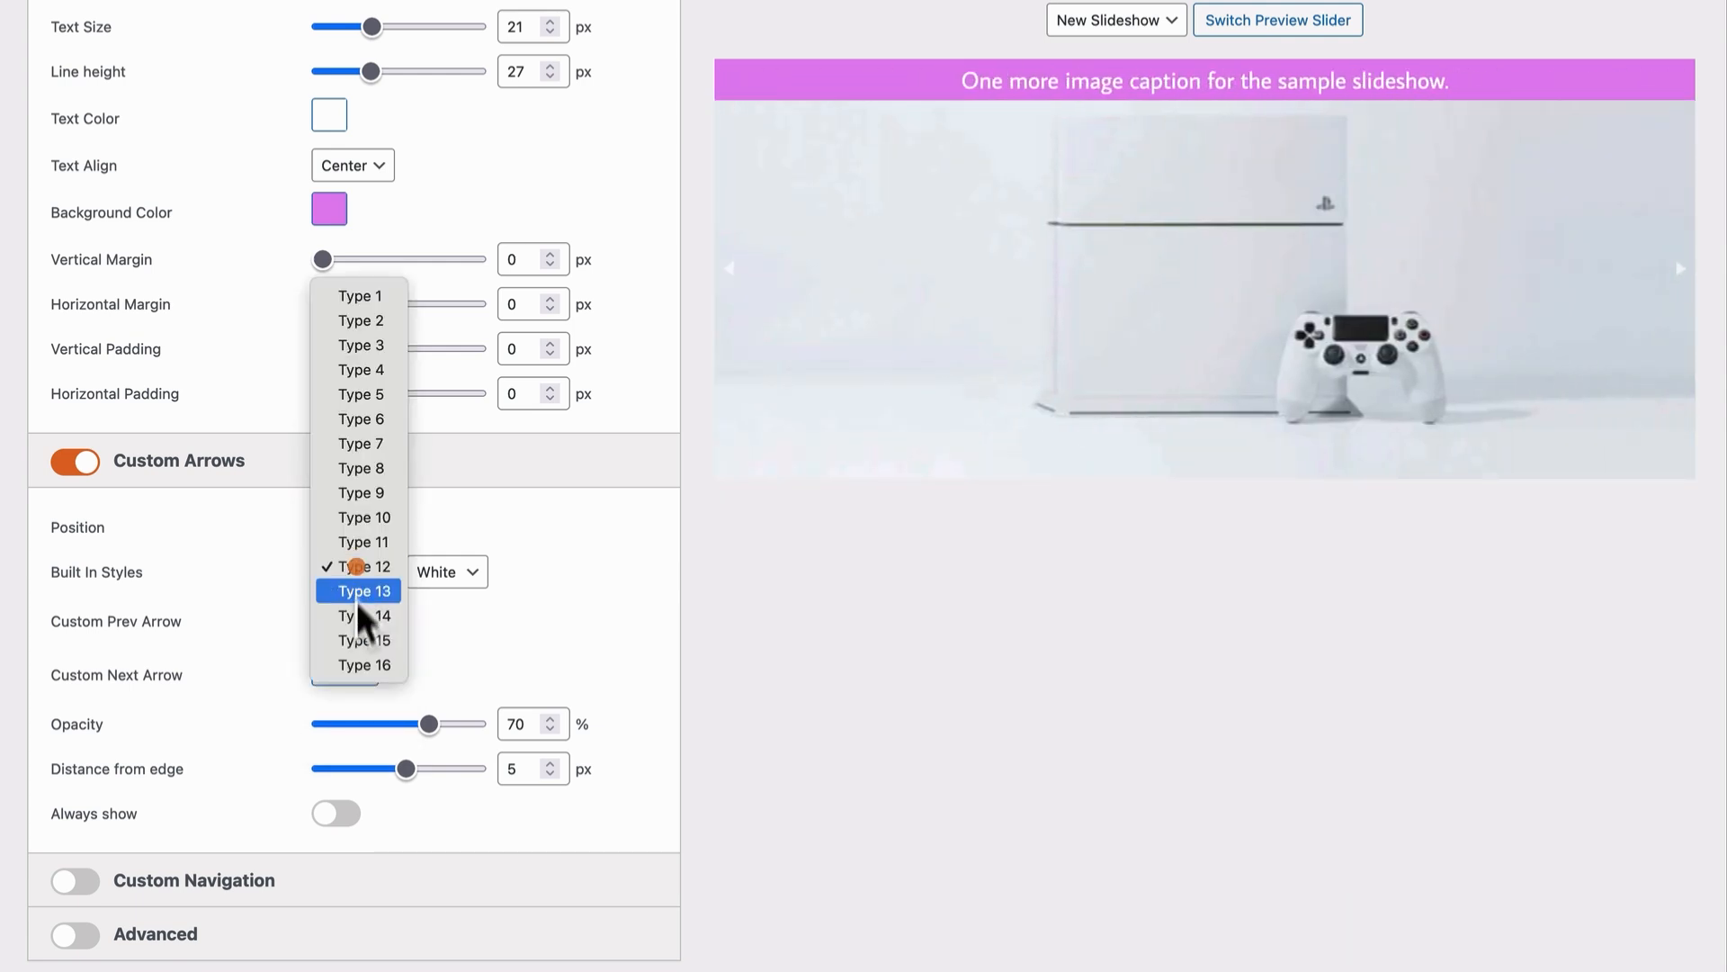
{"action": "left_click", "coordinate": [358, 591]}
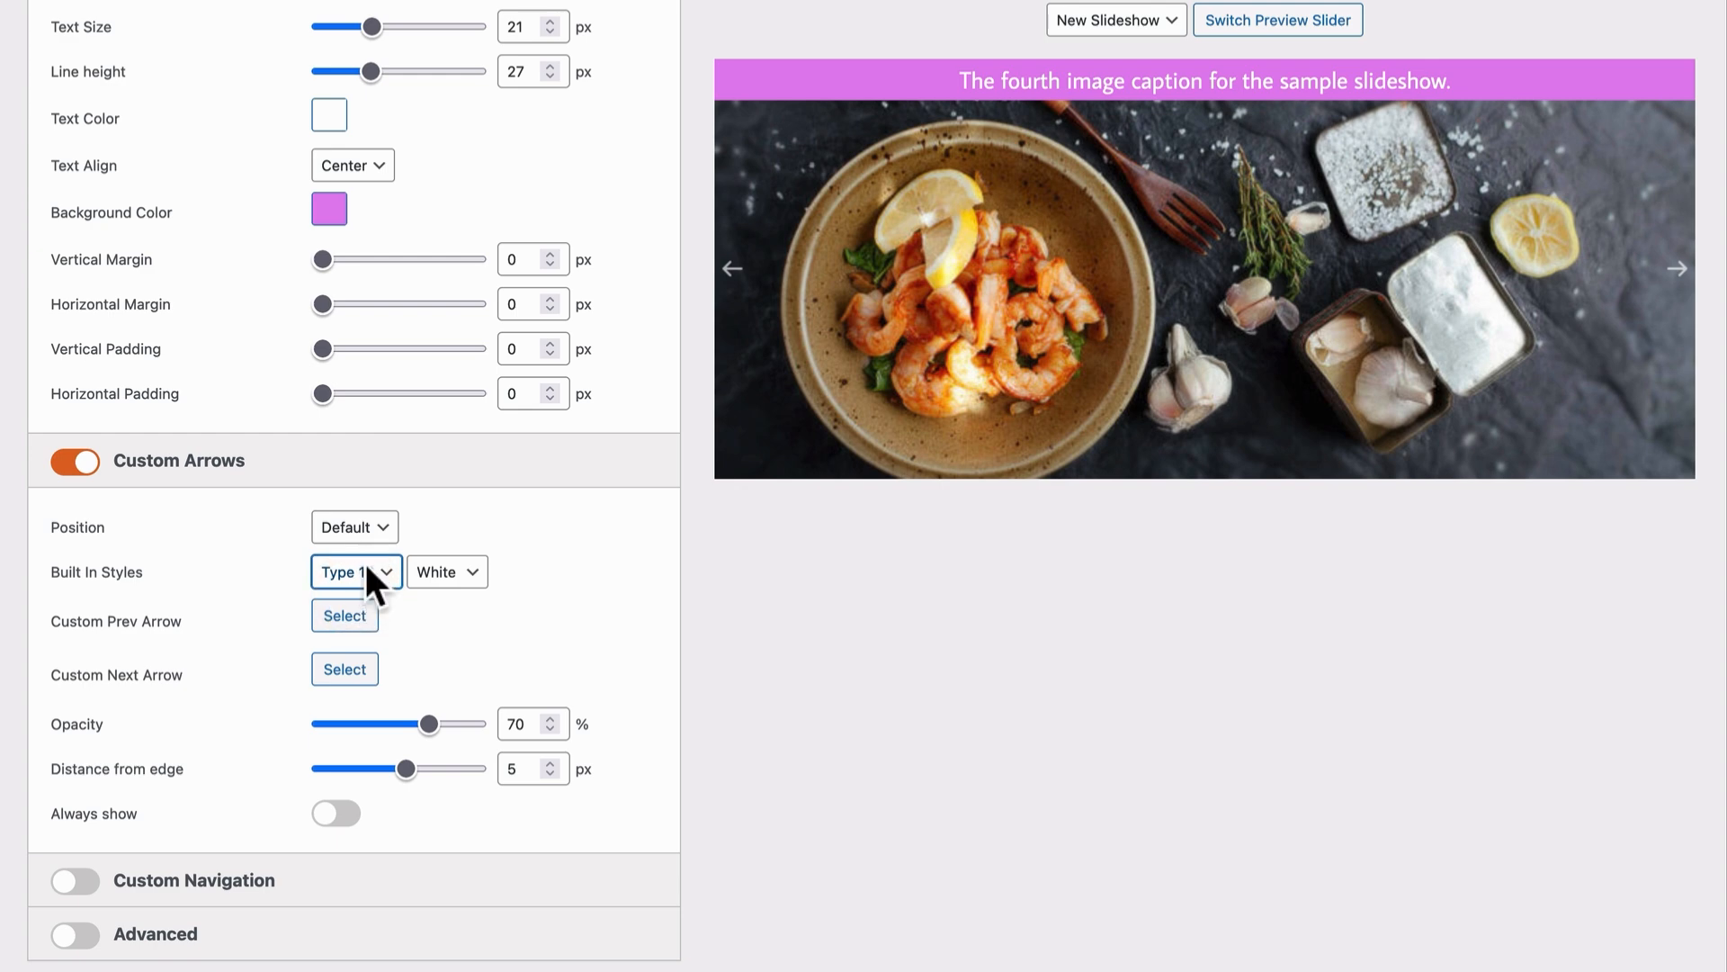
{"action": "left_click", "coordinate": [364, 567]}
{"action": "left_click", "coordinate": [366, 590]}
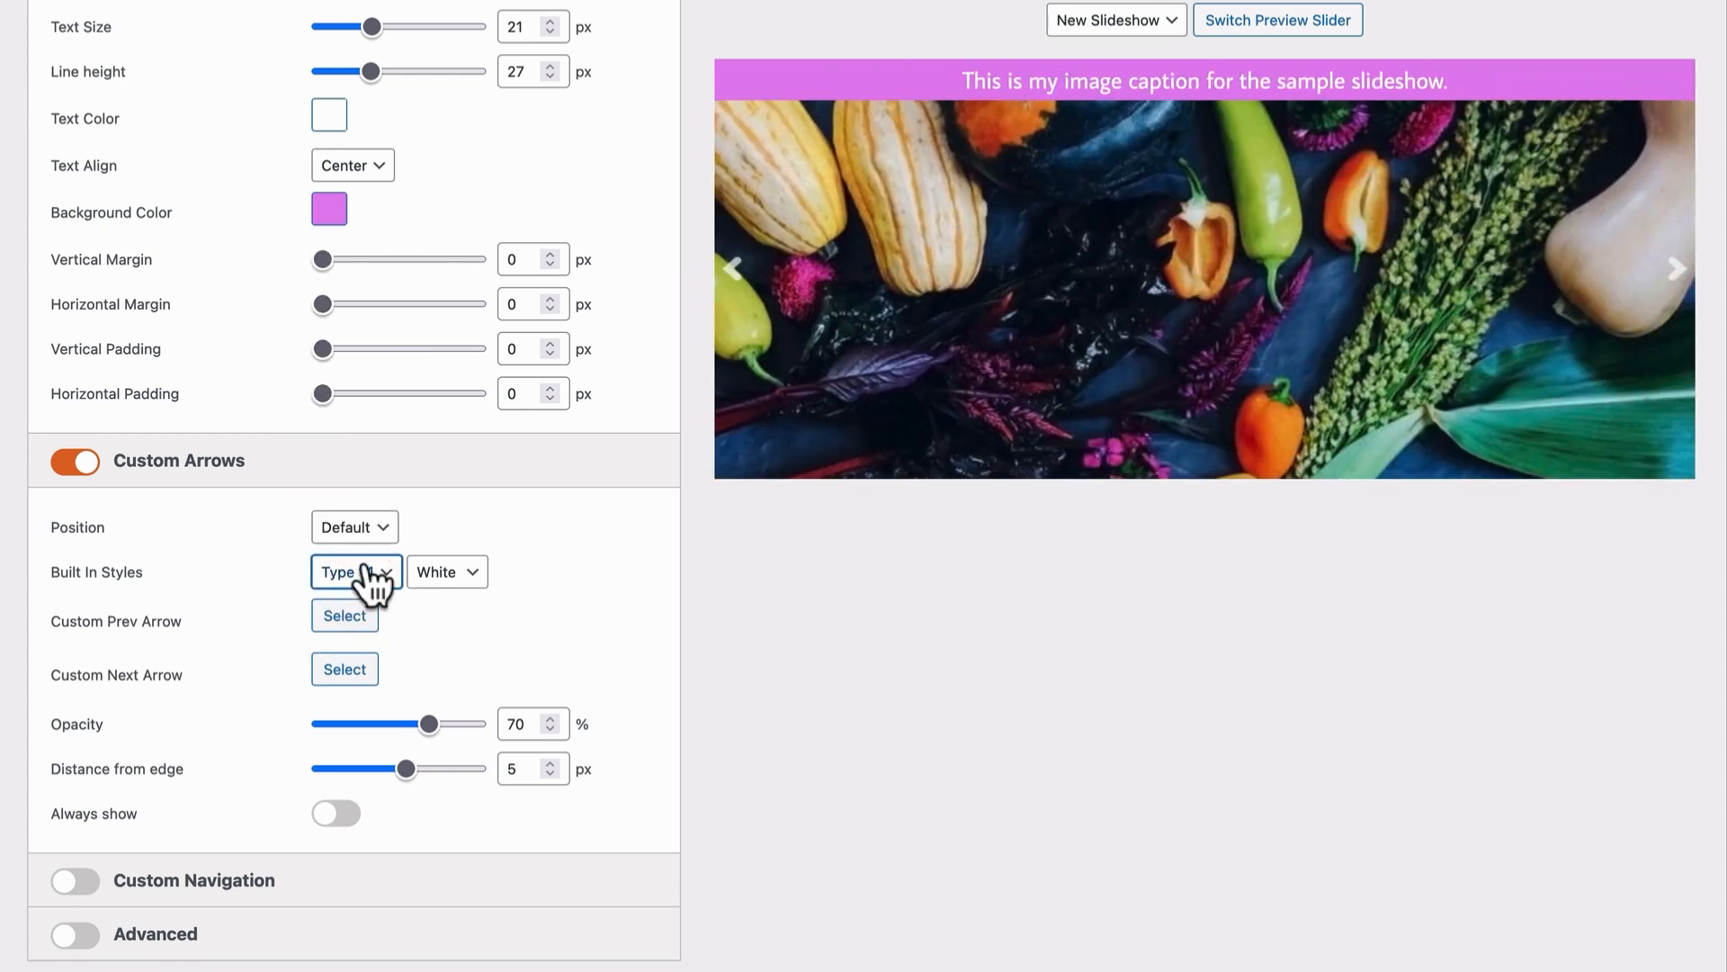
Step: Give the arrows the Type 15 style with 100% opacity and a 50 px distance from the edge
{"action": "left_click", "coordinate": [365, 585]}
{"action": "left_click", "coordinate": [366, 590]}
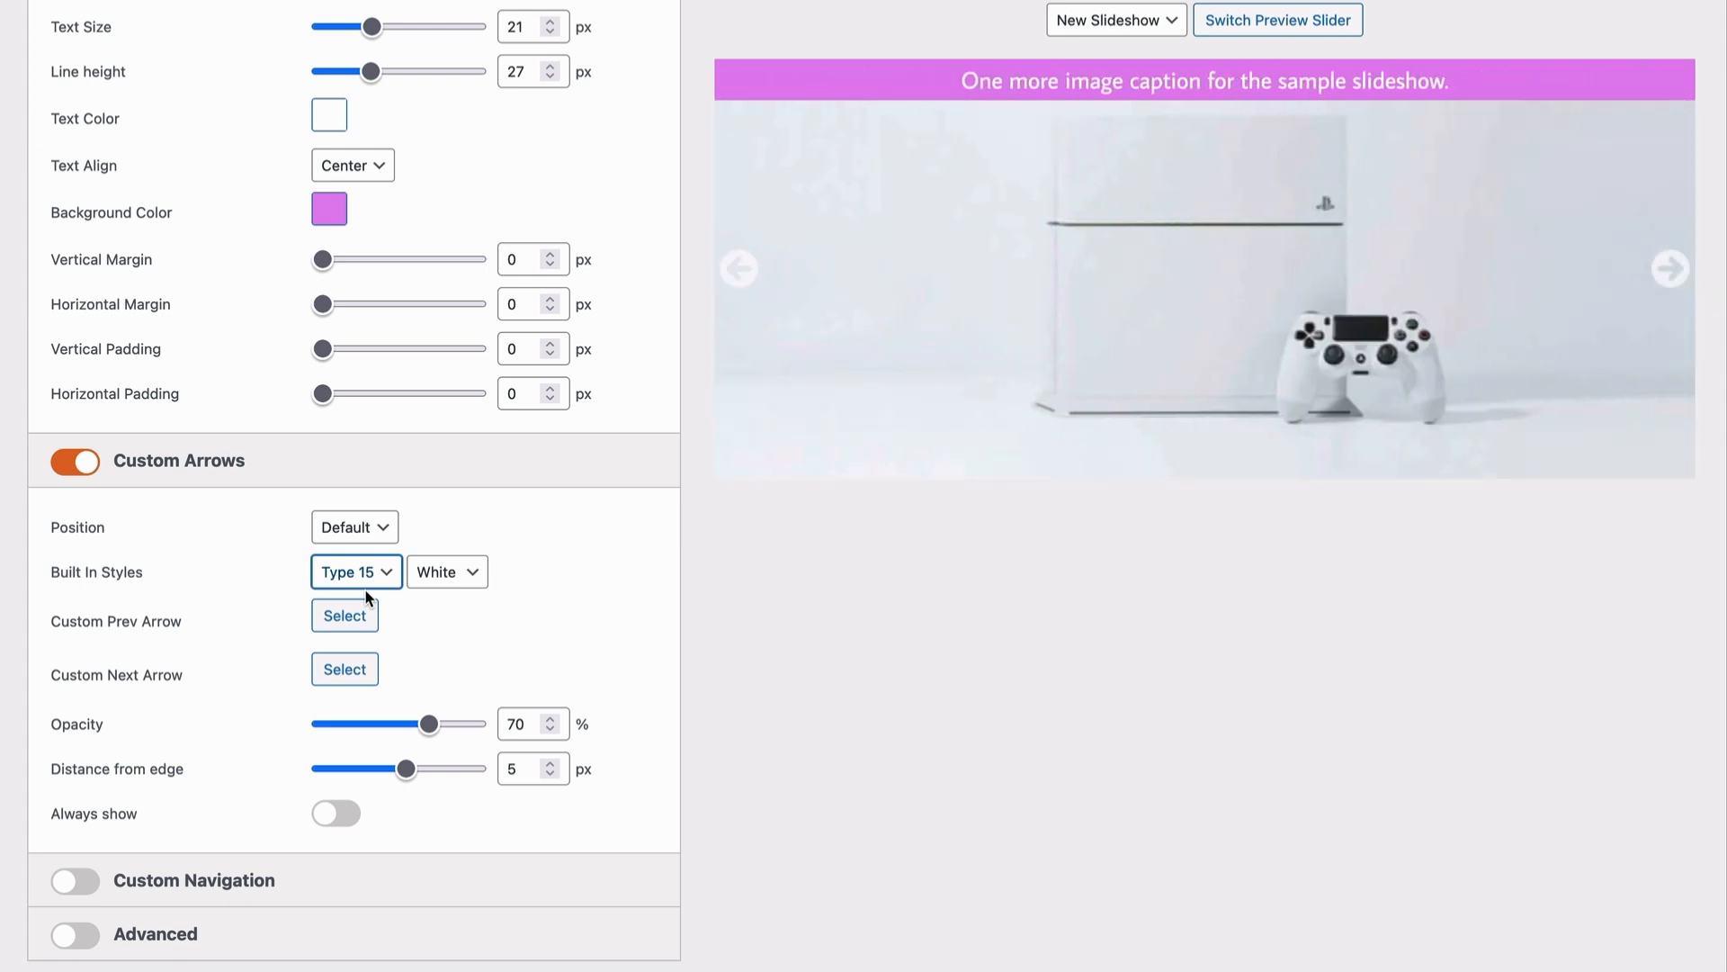
{"action": "left_click", "coordinate": [426, 724]}
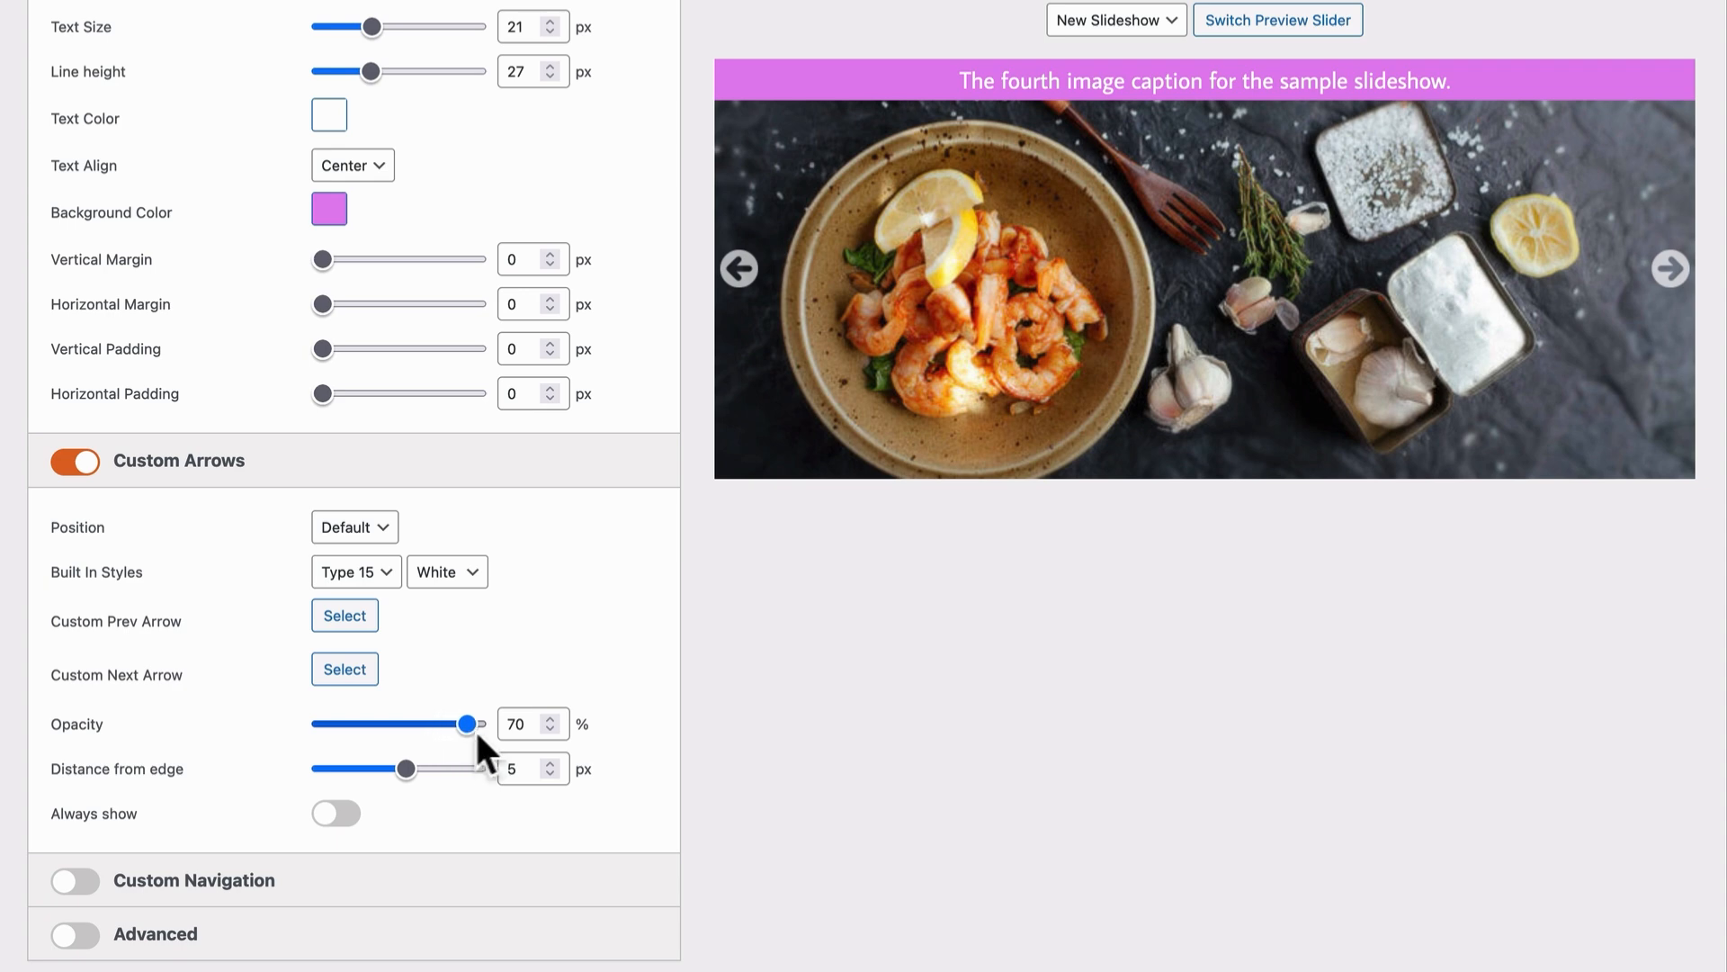
{"action": "left_click_drag", "start_coordinate": [482, 727], "coordinate": [482, 732]}
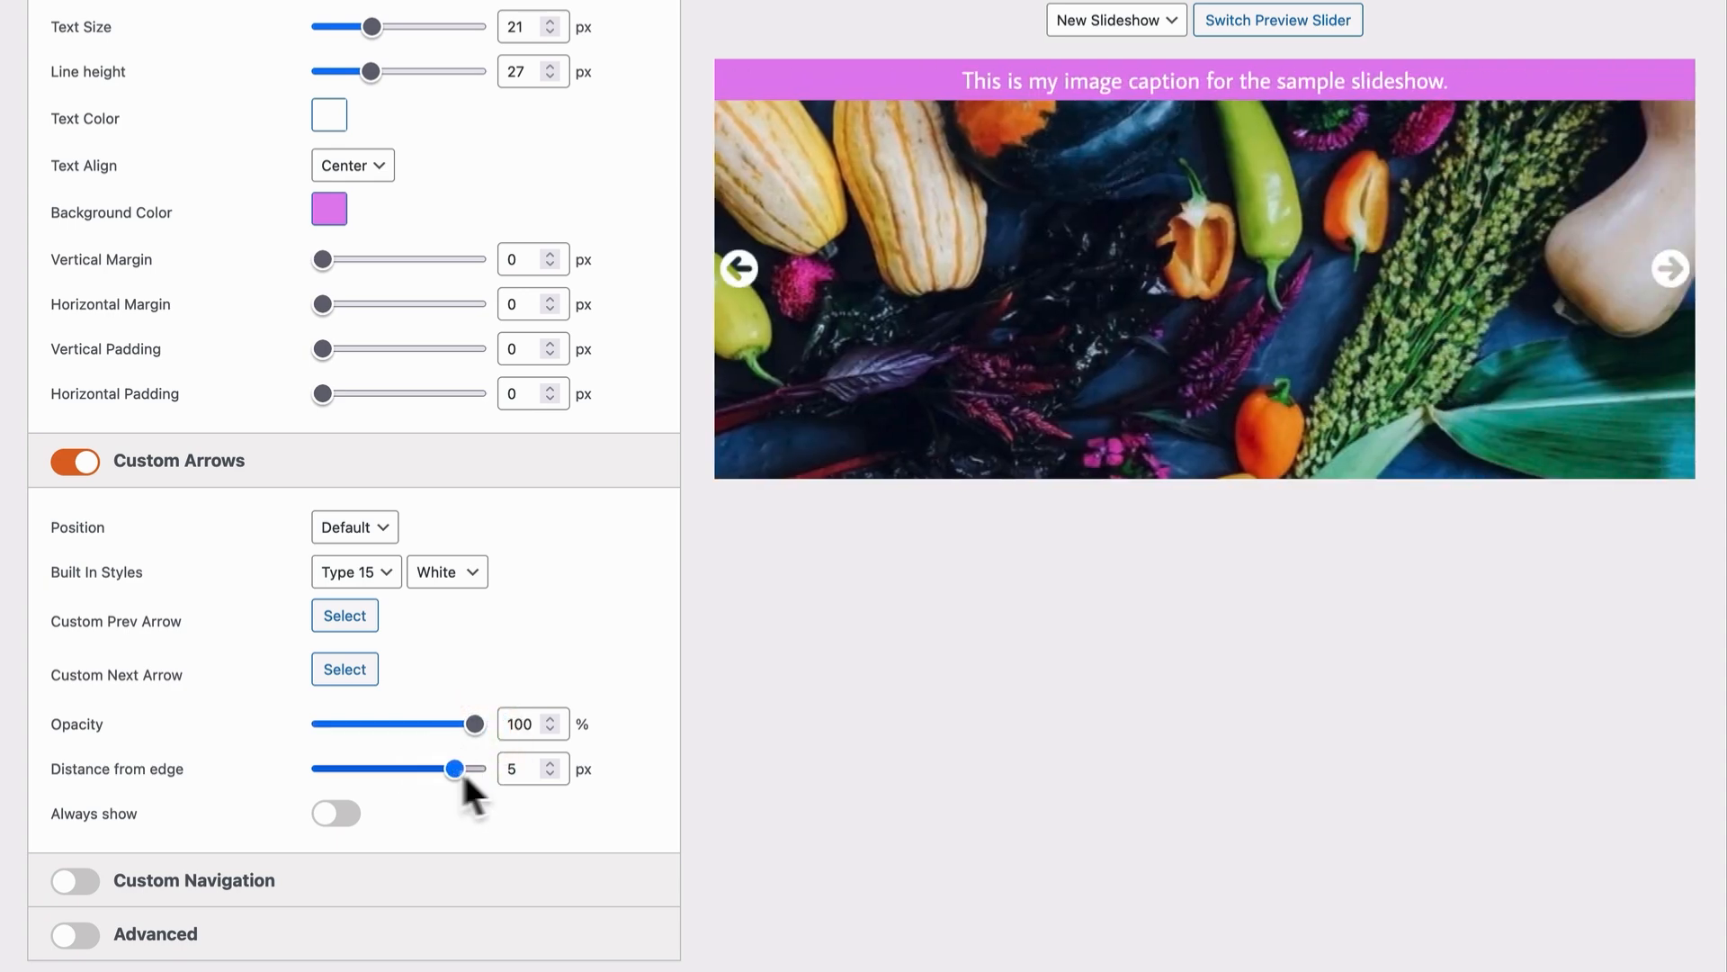
{"action": "left_click_drag", "start_coordinate": [463, 772], "coordinate": [478, 775]}
Step: Enable Custom Navigation for the theme and view its settings
{"action": "scroll", "coordinate": [162, 721], "scroll_direction": "down", "scroll_amount": 1}
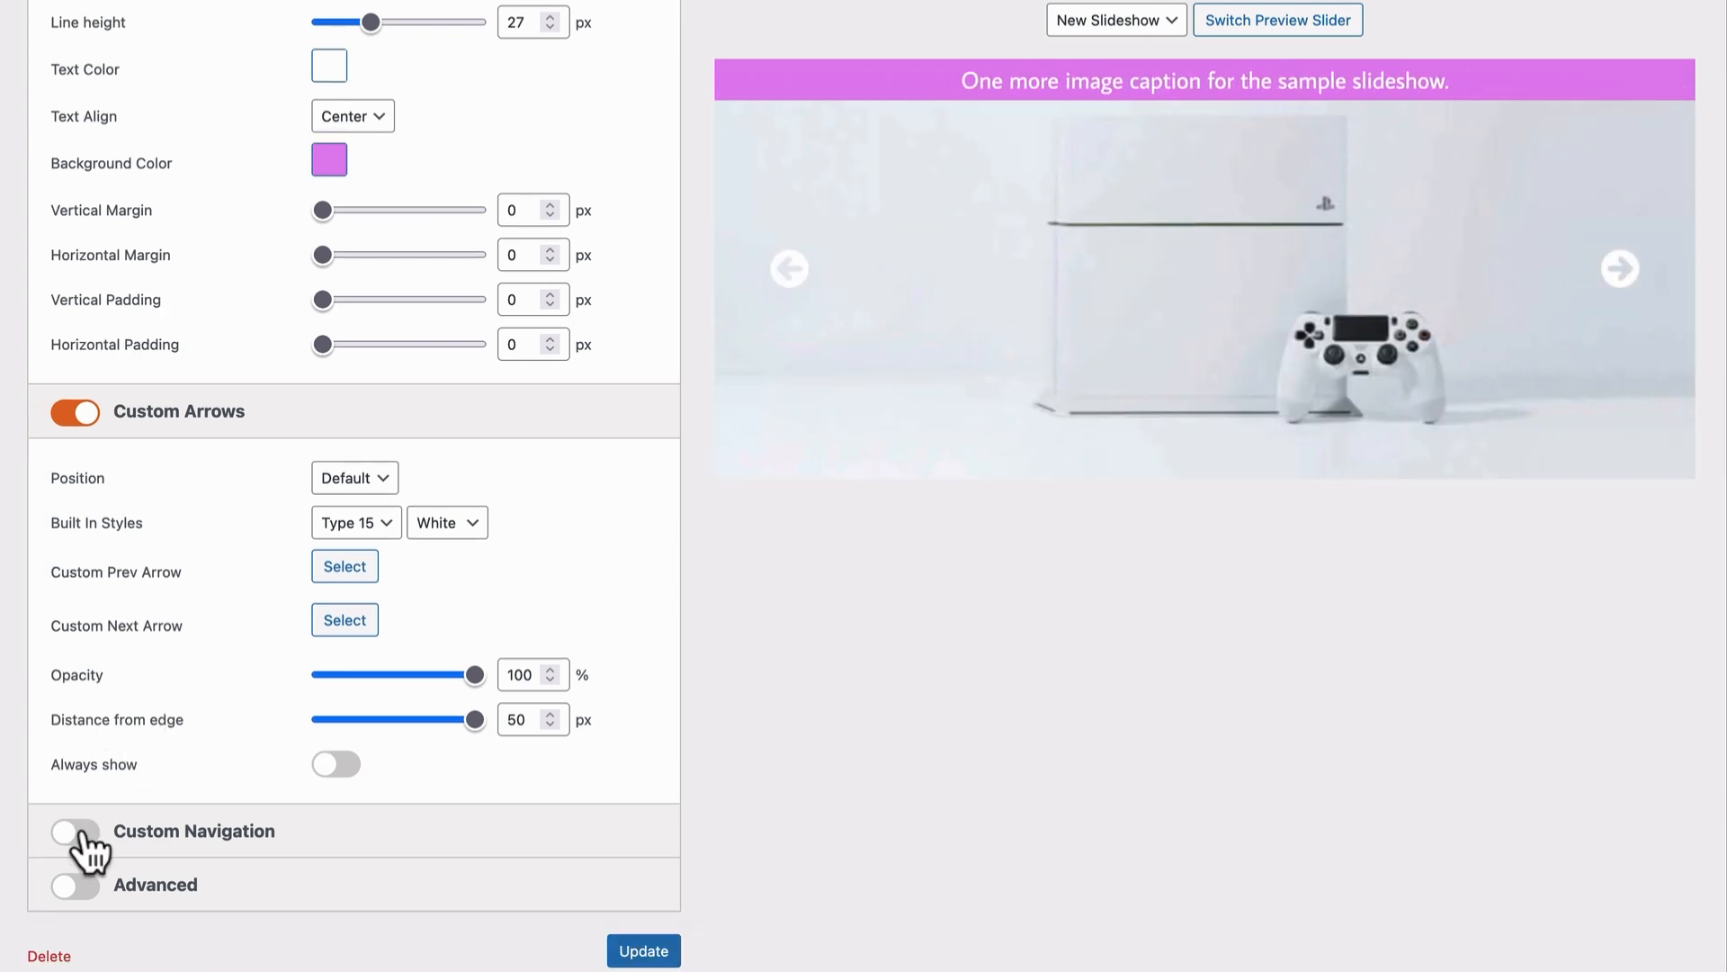
{"action": "left_click", "coordinate": [77, 833]}
{"action": "scroll", "coordinate": [88, 779], "scroll_direction": "down", "scroll_amount": 2}
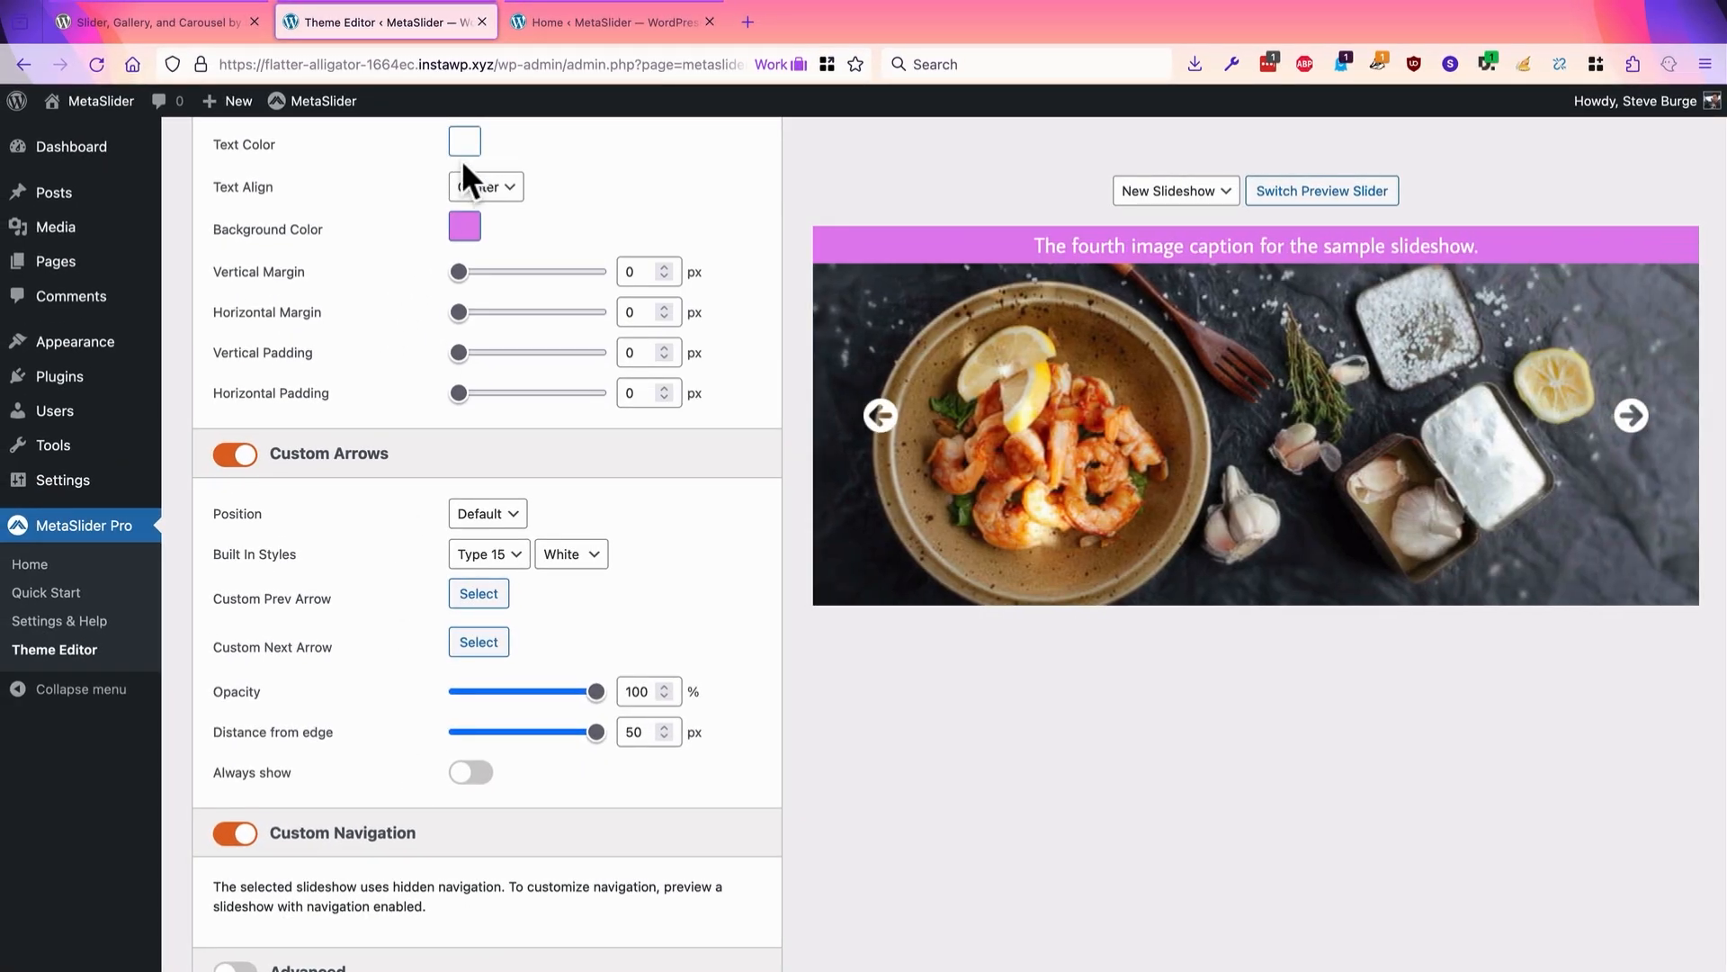
Step: Switch to the New Slideshow's edit page, set Navigation to Dots in its main options, and return to the Theme Editor
{"action": "left_click", "coordinate": [560, 29]}
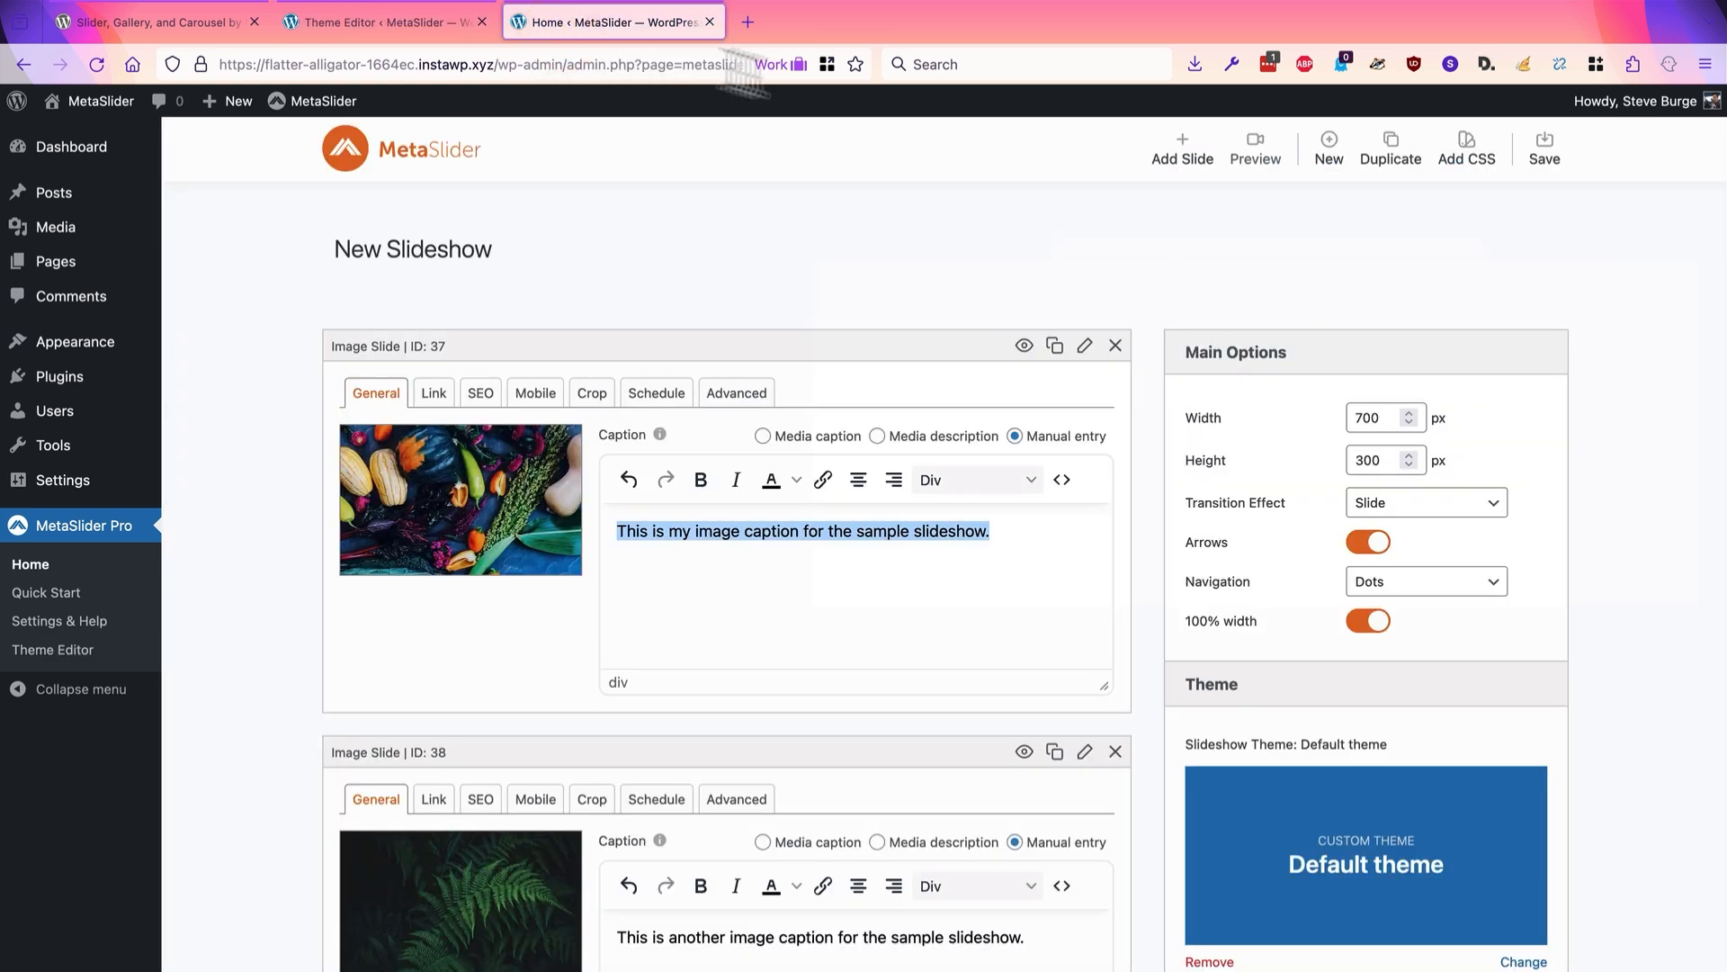
{"action": "left_click", "coordinate": [1192, 222]}
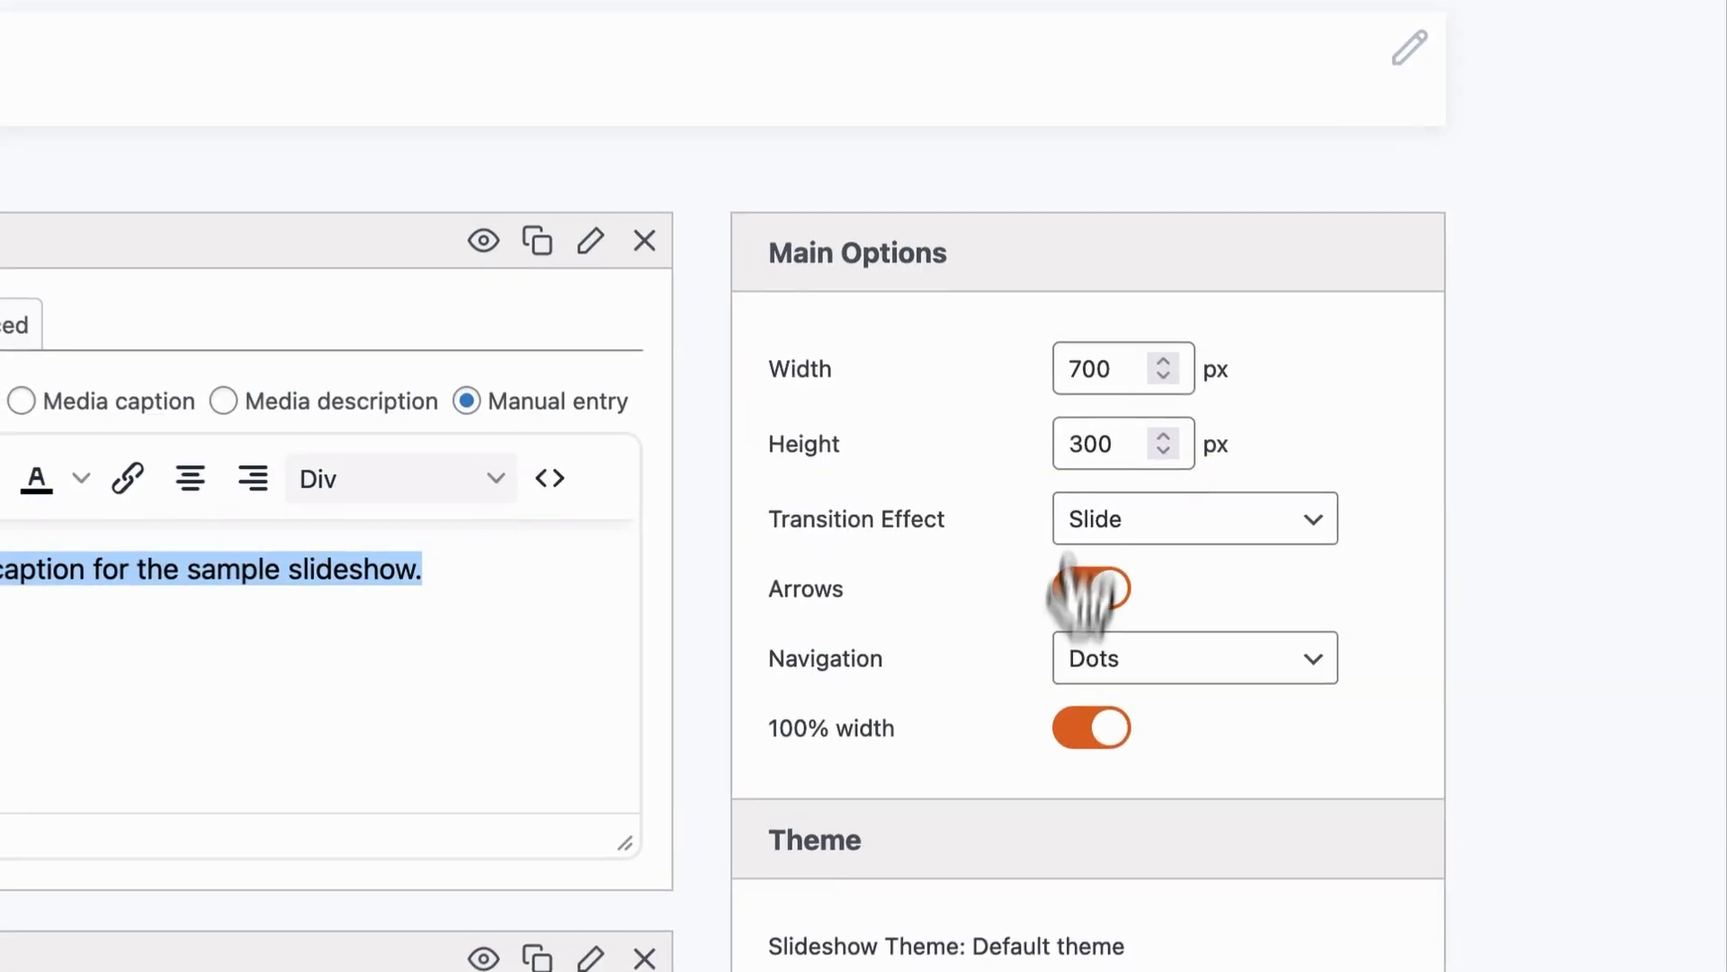
{"action": "left_click", "coordinate": [1141, 662]}
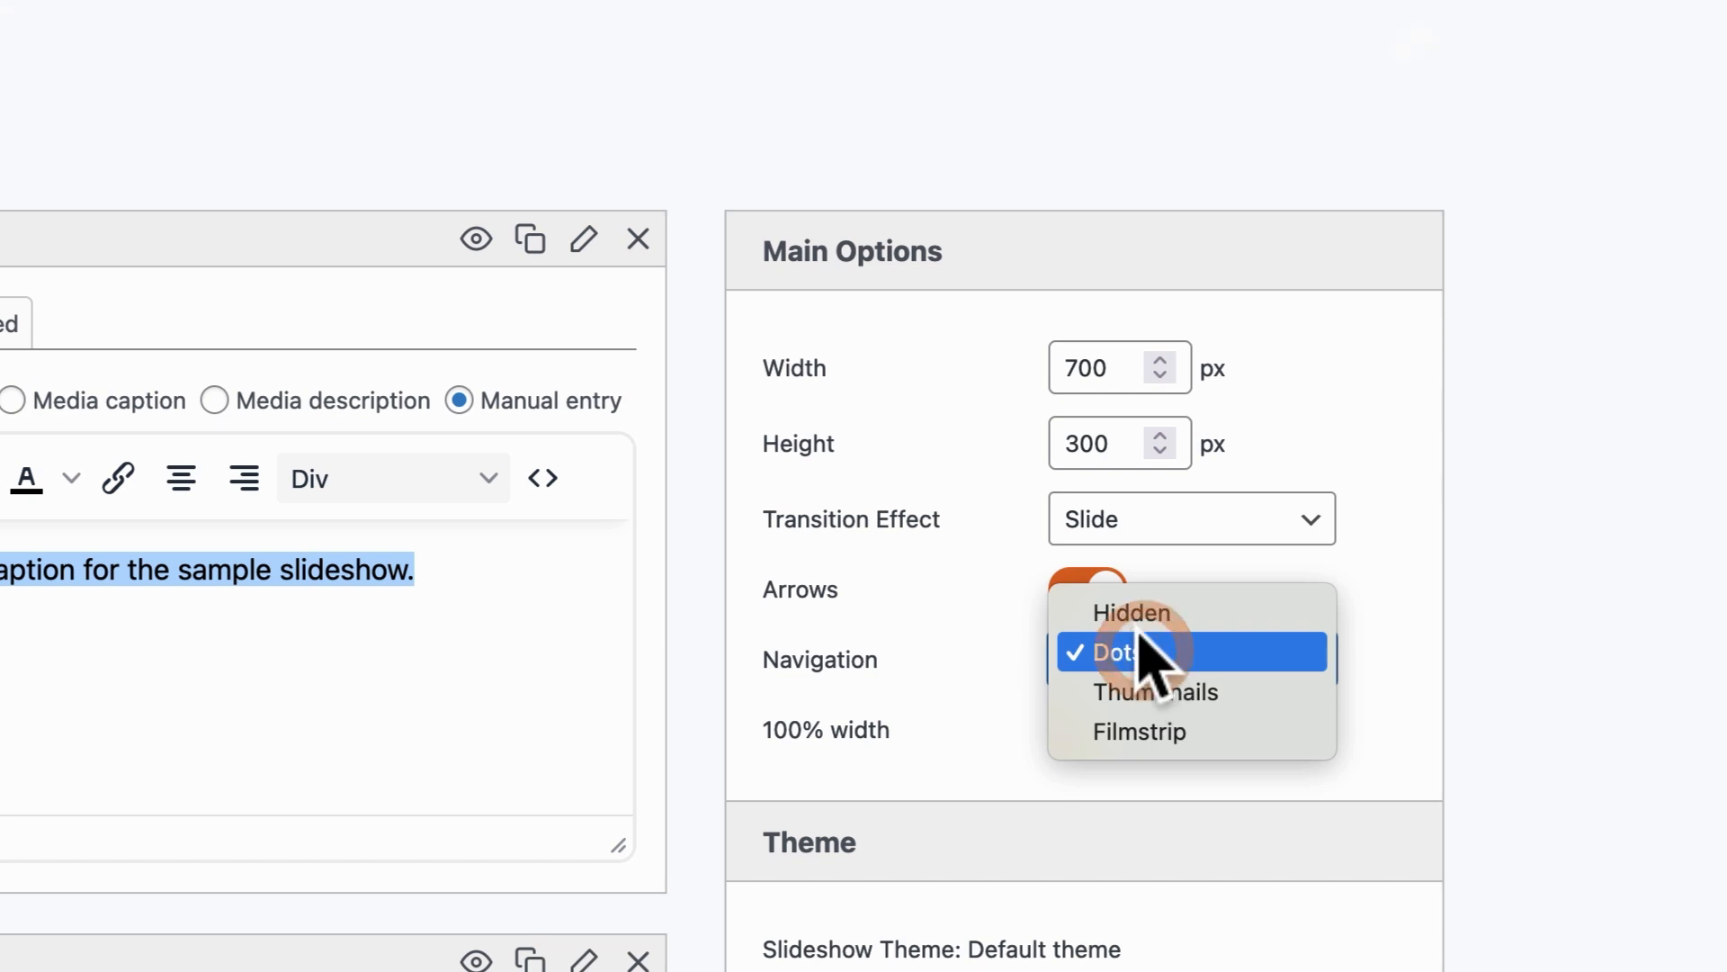
{"action": "left_click", "coordinate": [1125, 653]}
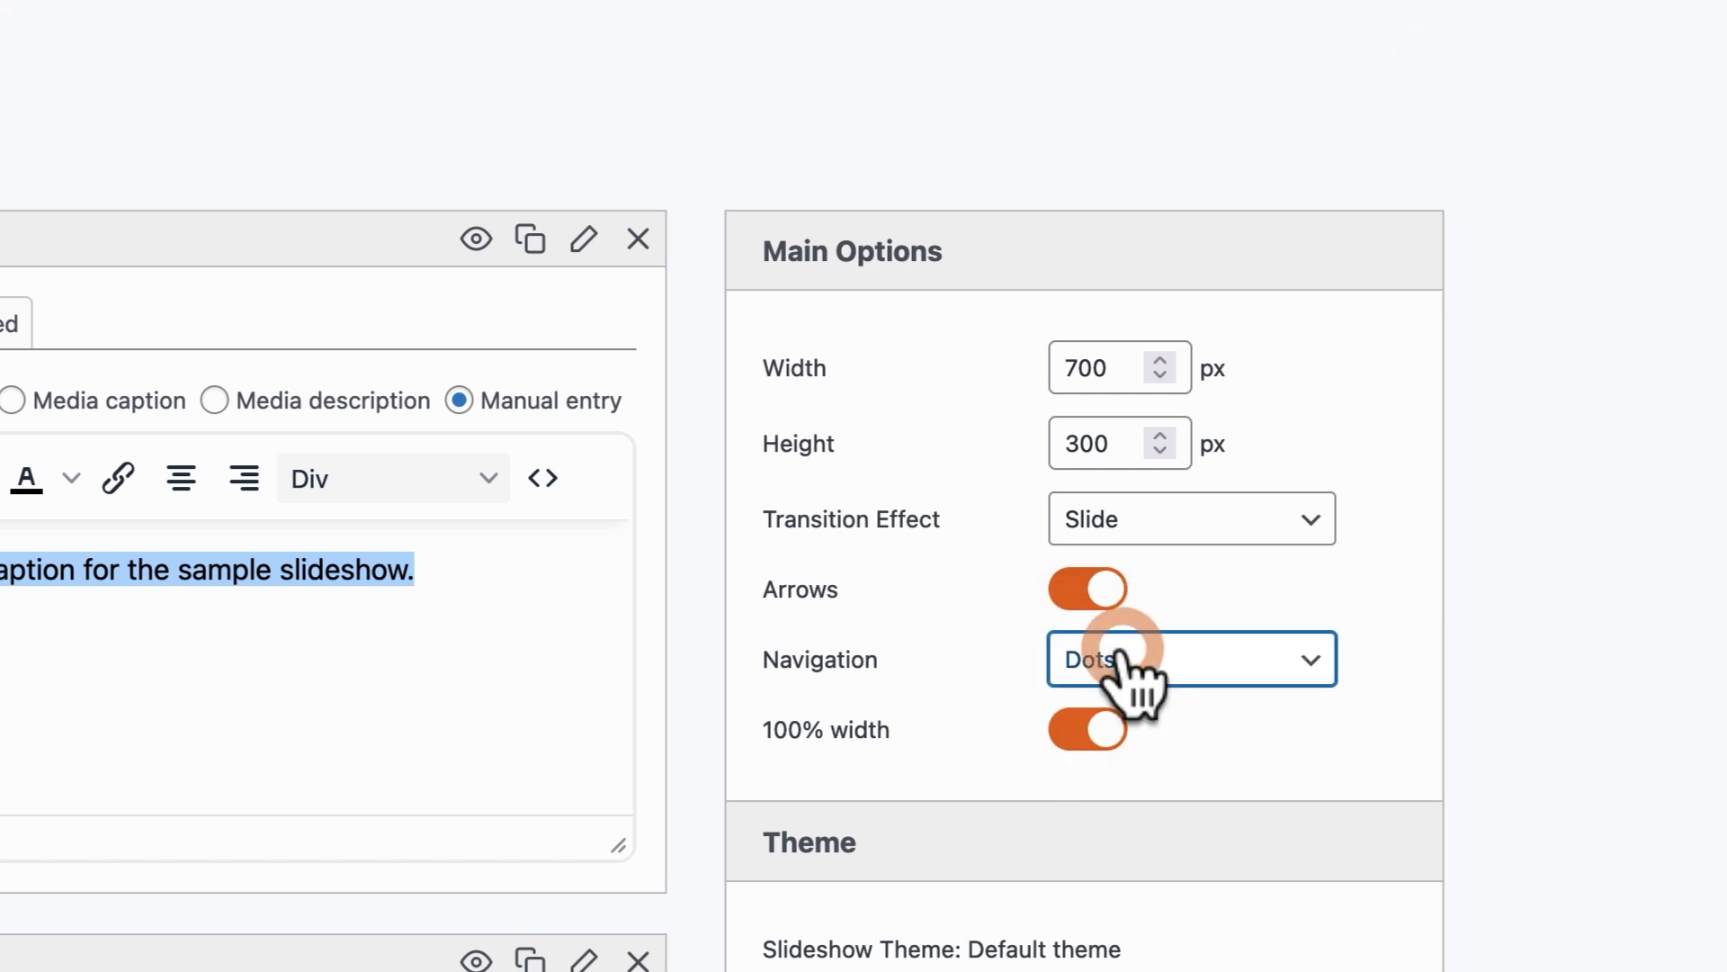
{"action": "mouse_move", "coordinate": [789, 666]}
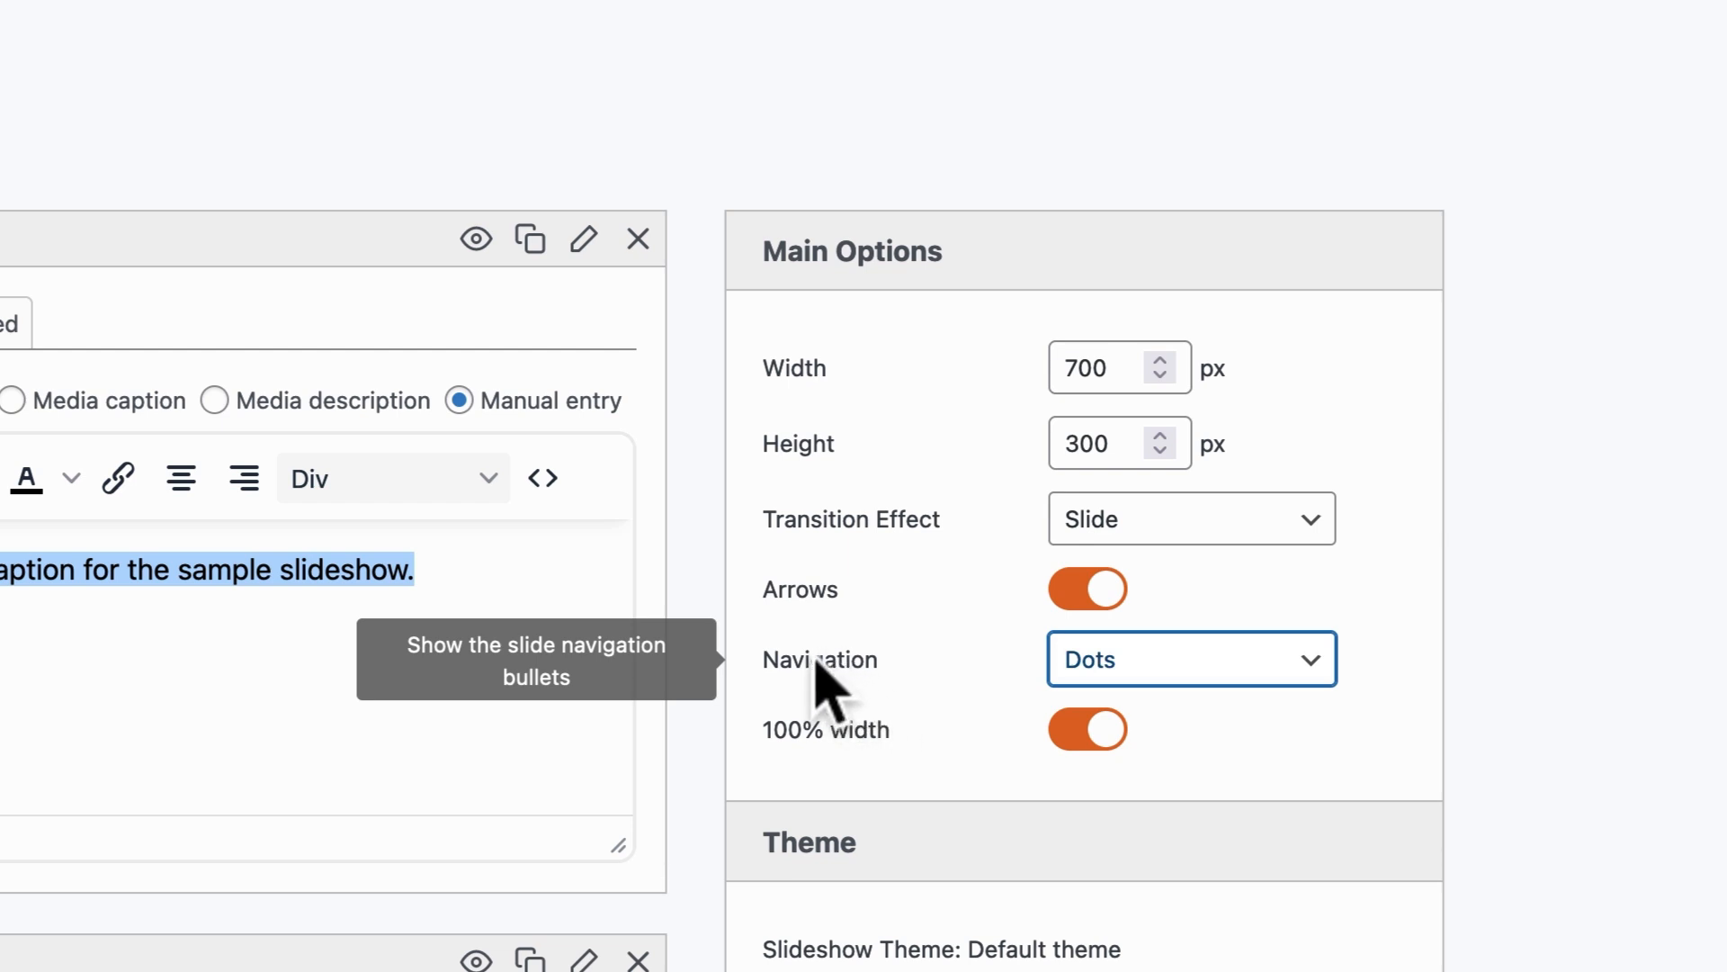
{"action": "left_click", "coordinate": [1145, 673]}
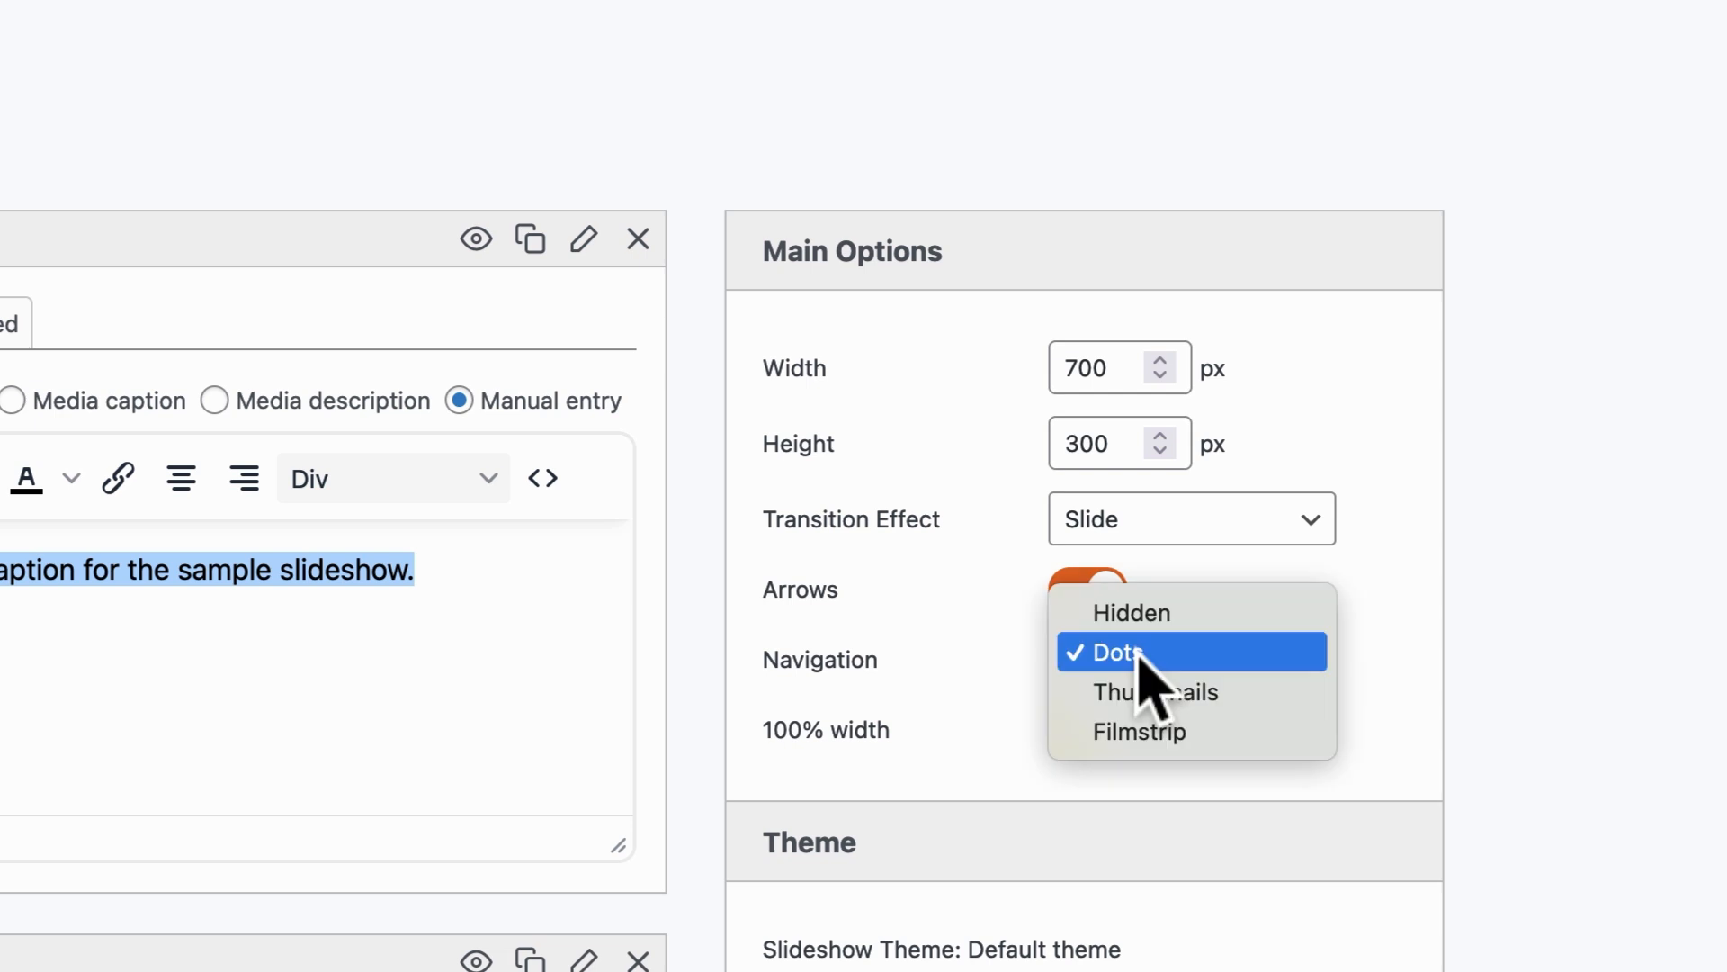
{"action": "left_click", "coordinate": [1125, 658]}
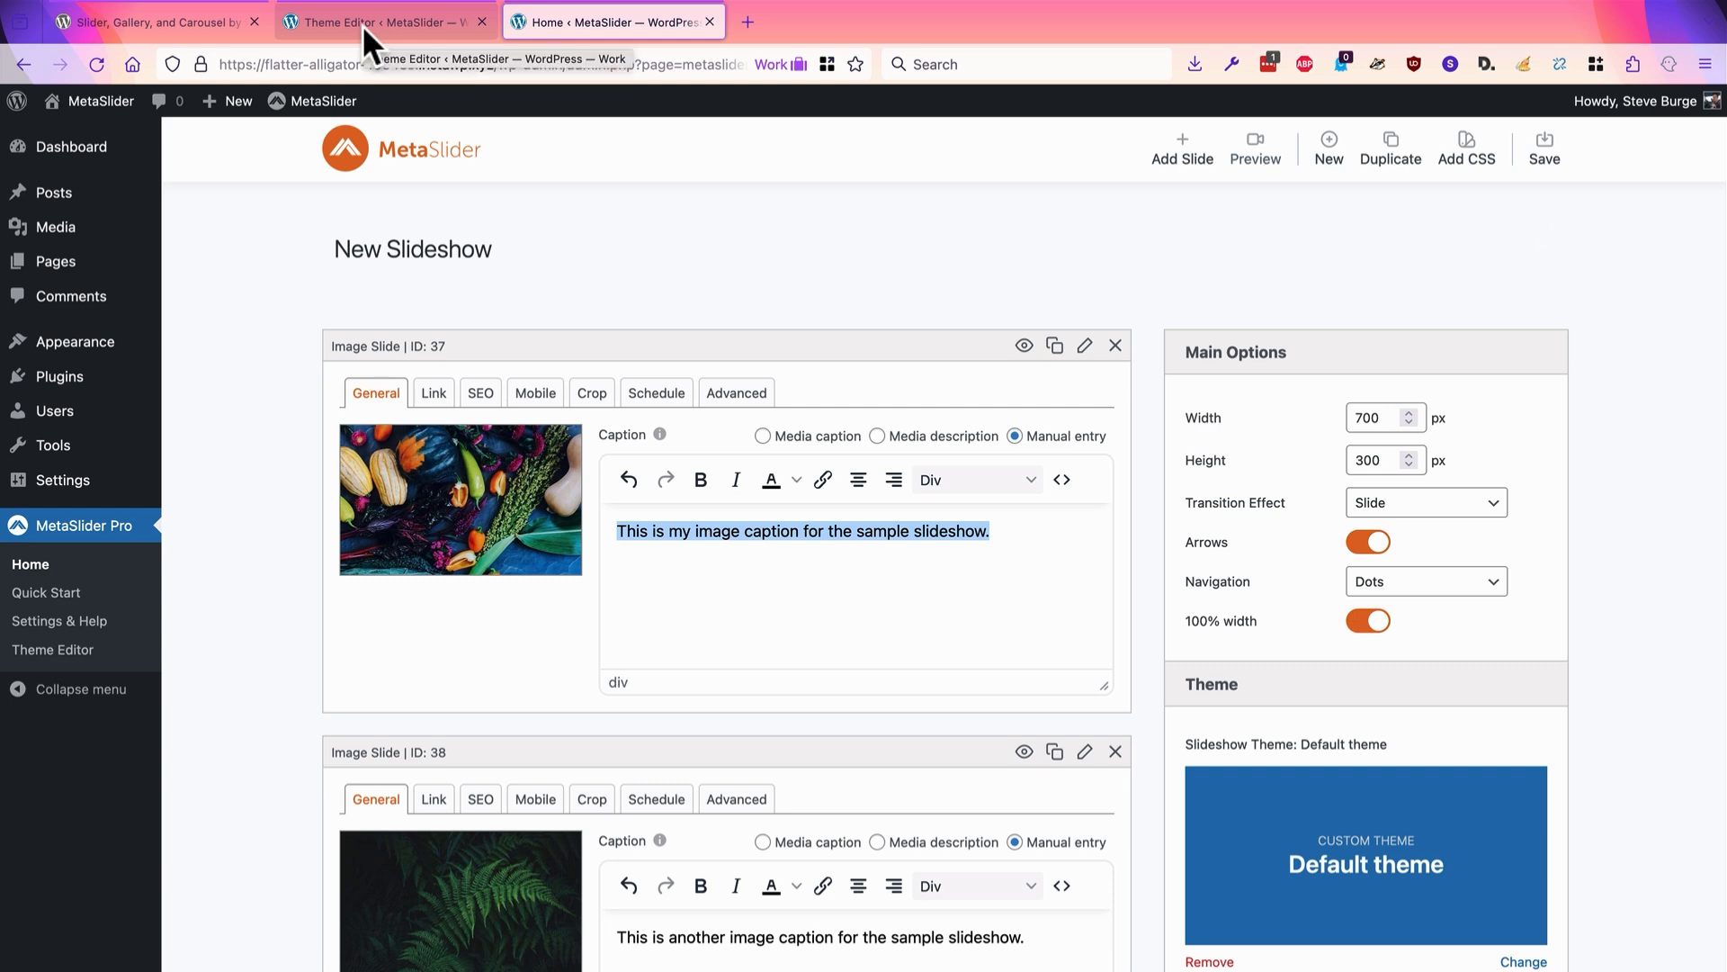
{"action": "left_click", "coordinate": [362, 24]}
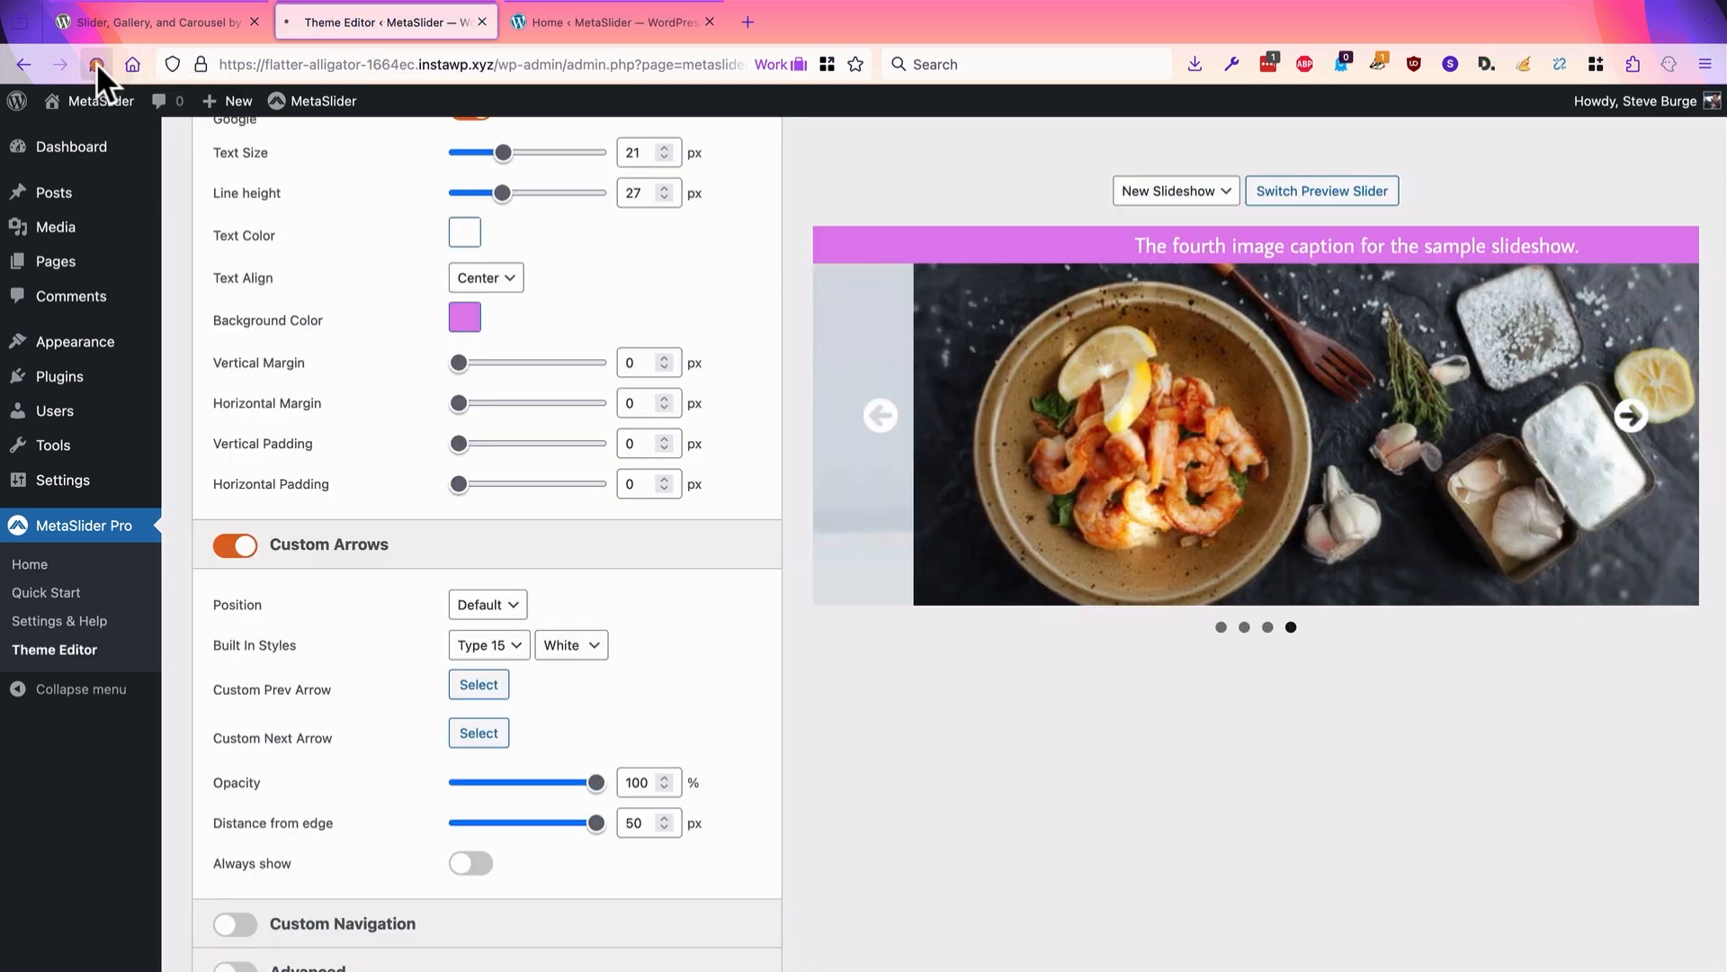
Step: Reload the Theme Editor page and enable Custom Navigation for the theme
{"action": "left_click", "coordinate": [95, 62]}
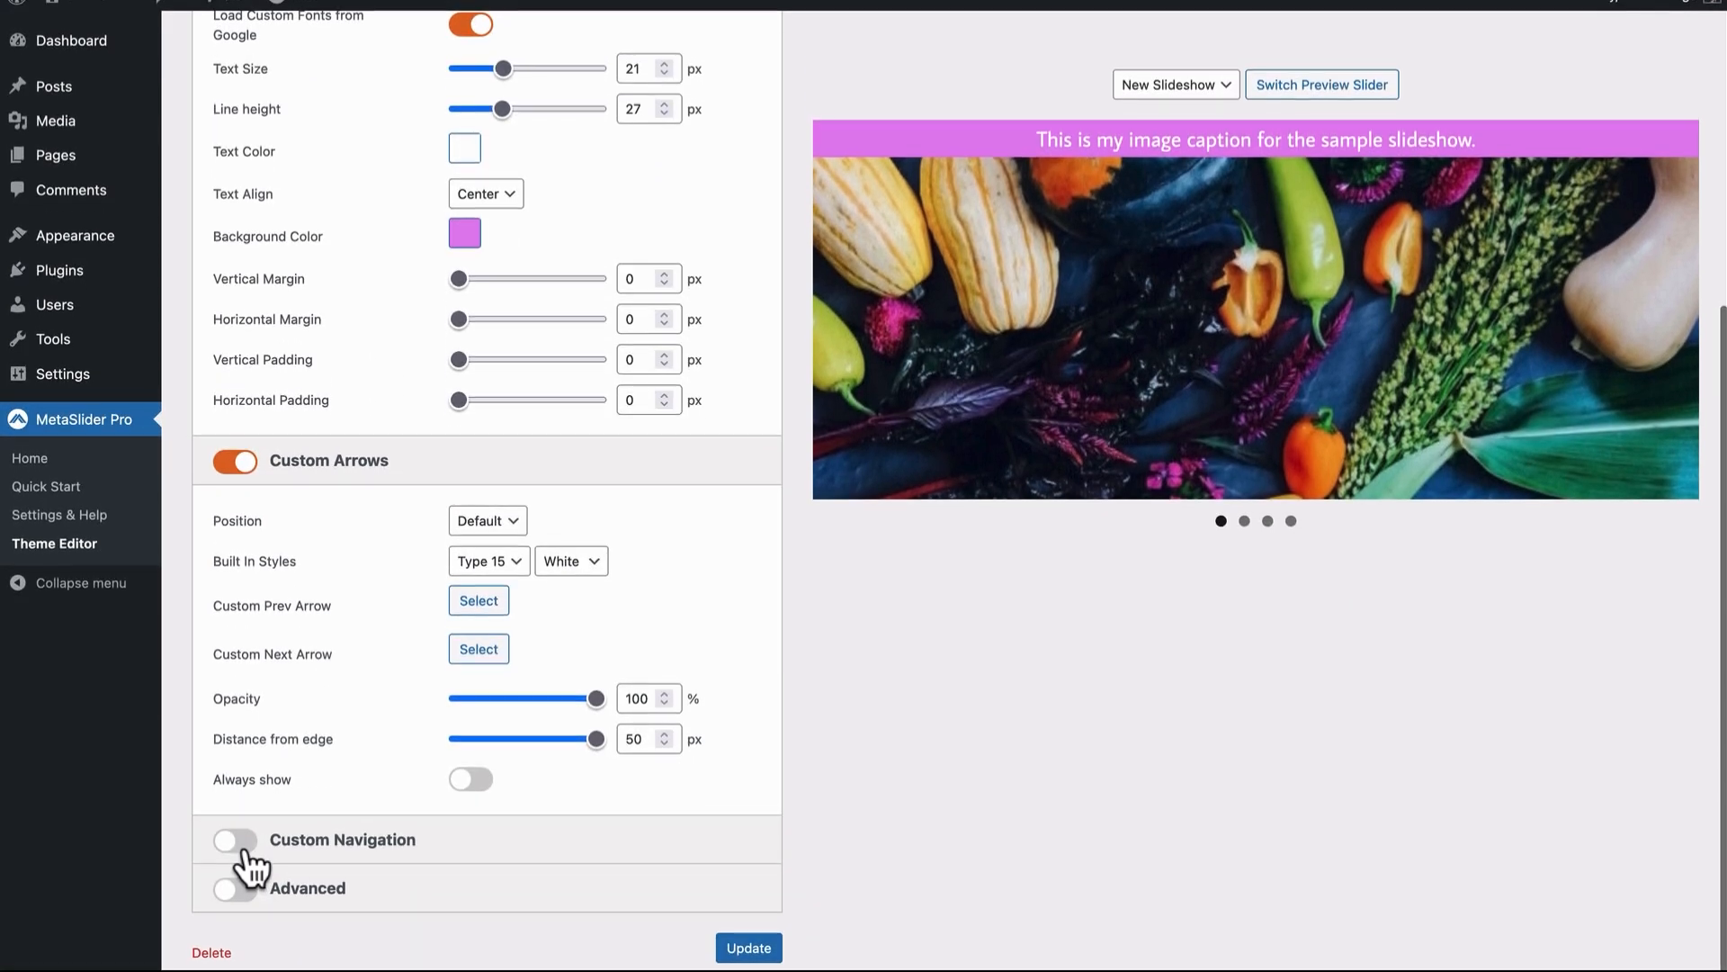
{"action": "left_click", "coordinate": [252, 942]}
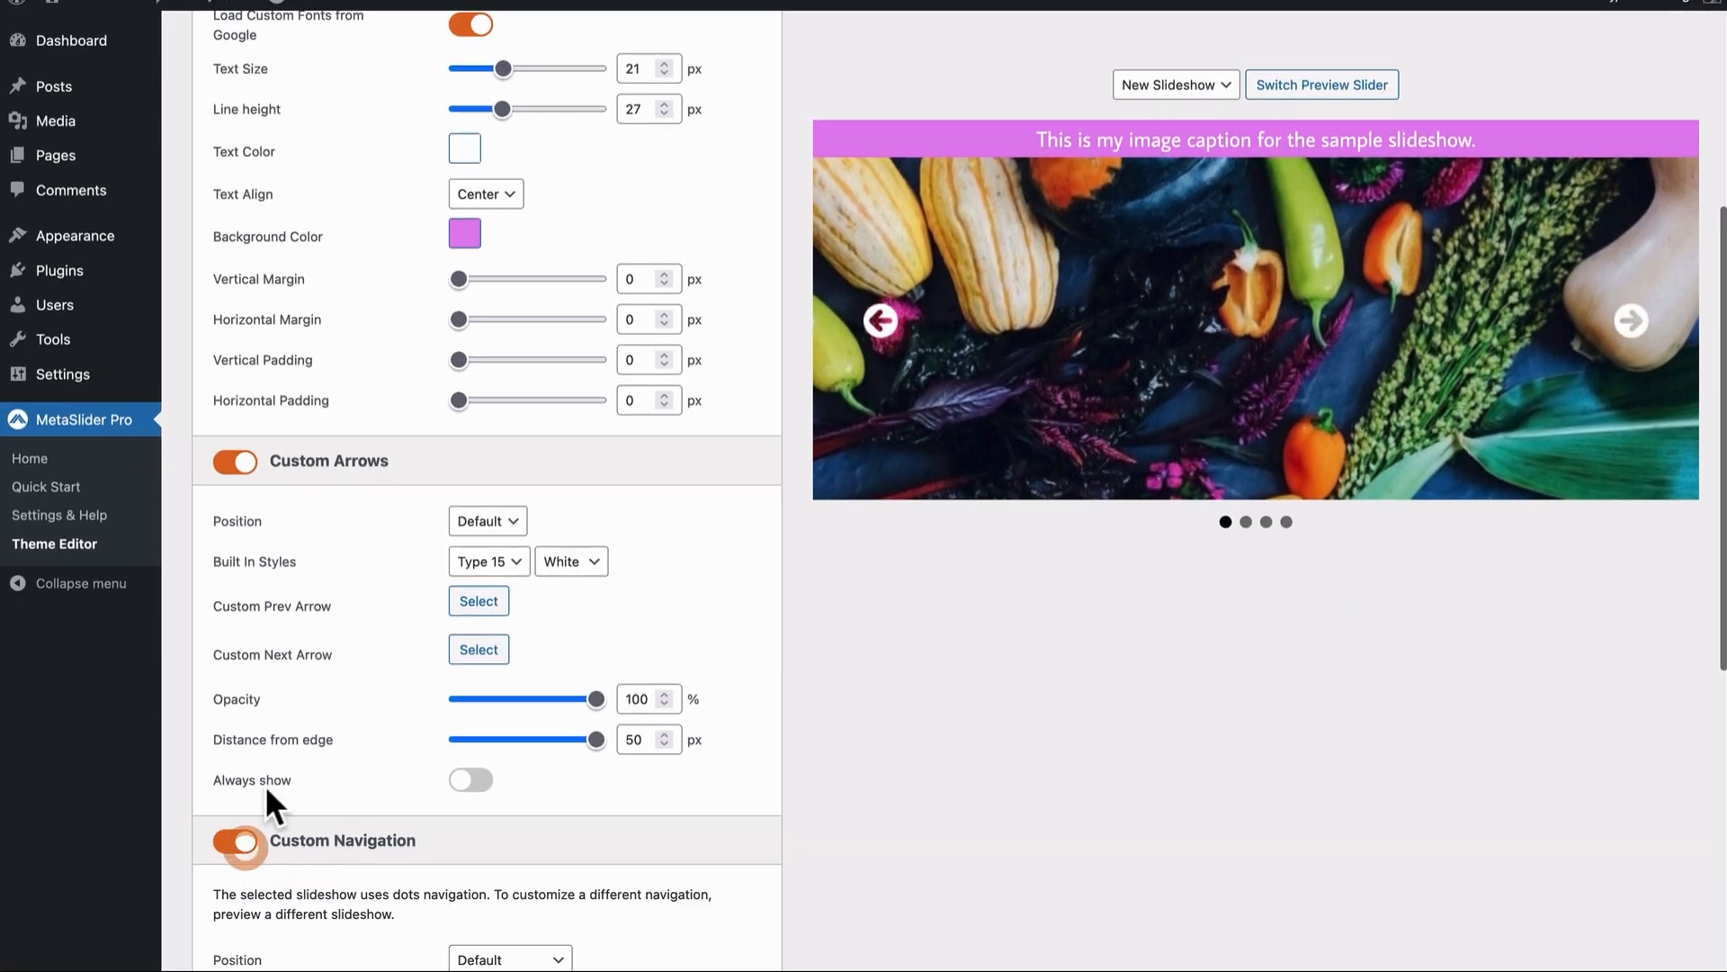
{"action": "scroll", "coordinate": [267, 787], "scroll_direction": "down", "scroll_amount": 3}
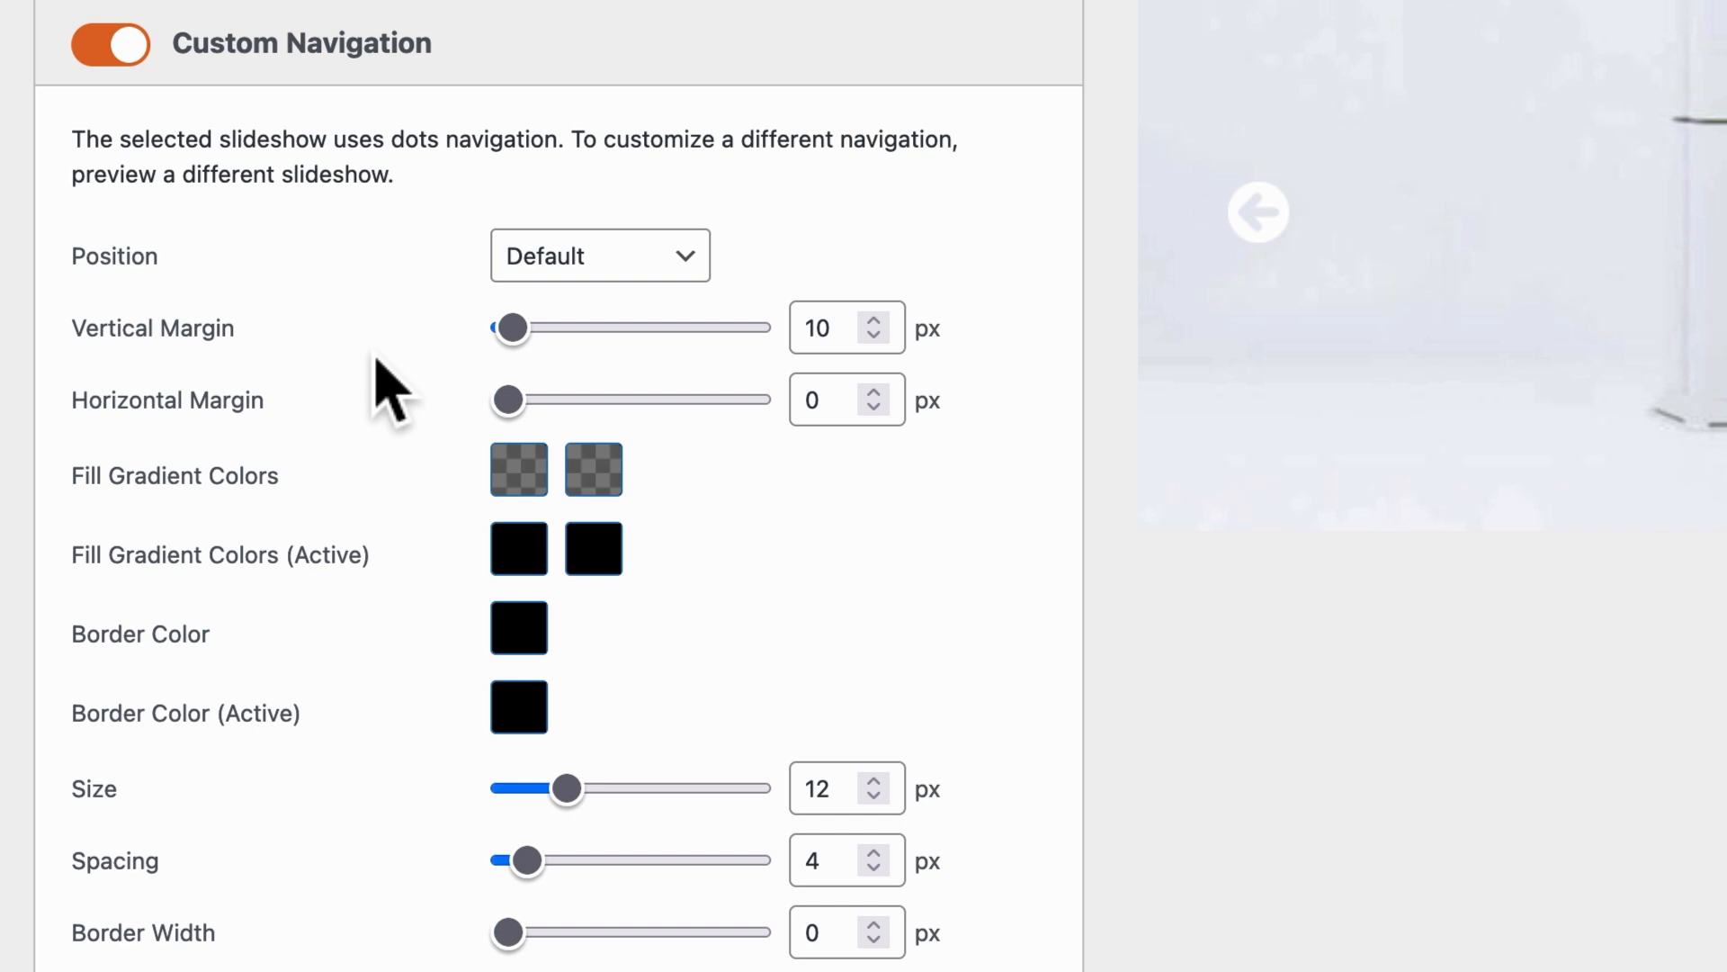
Step: Set the navigation dots' size to 35 px and their border radius to 38 px
{"action": "left_click", "coordinate": [567, 788]}
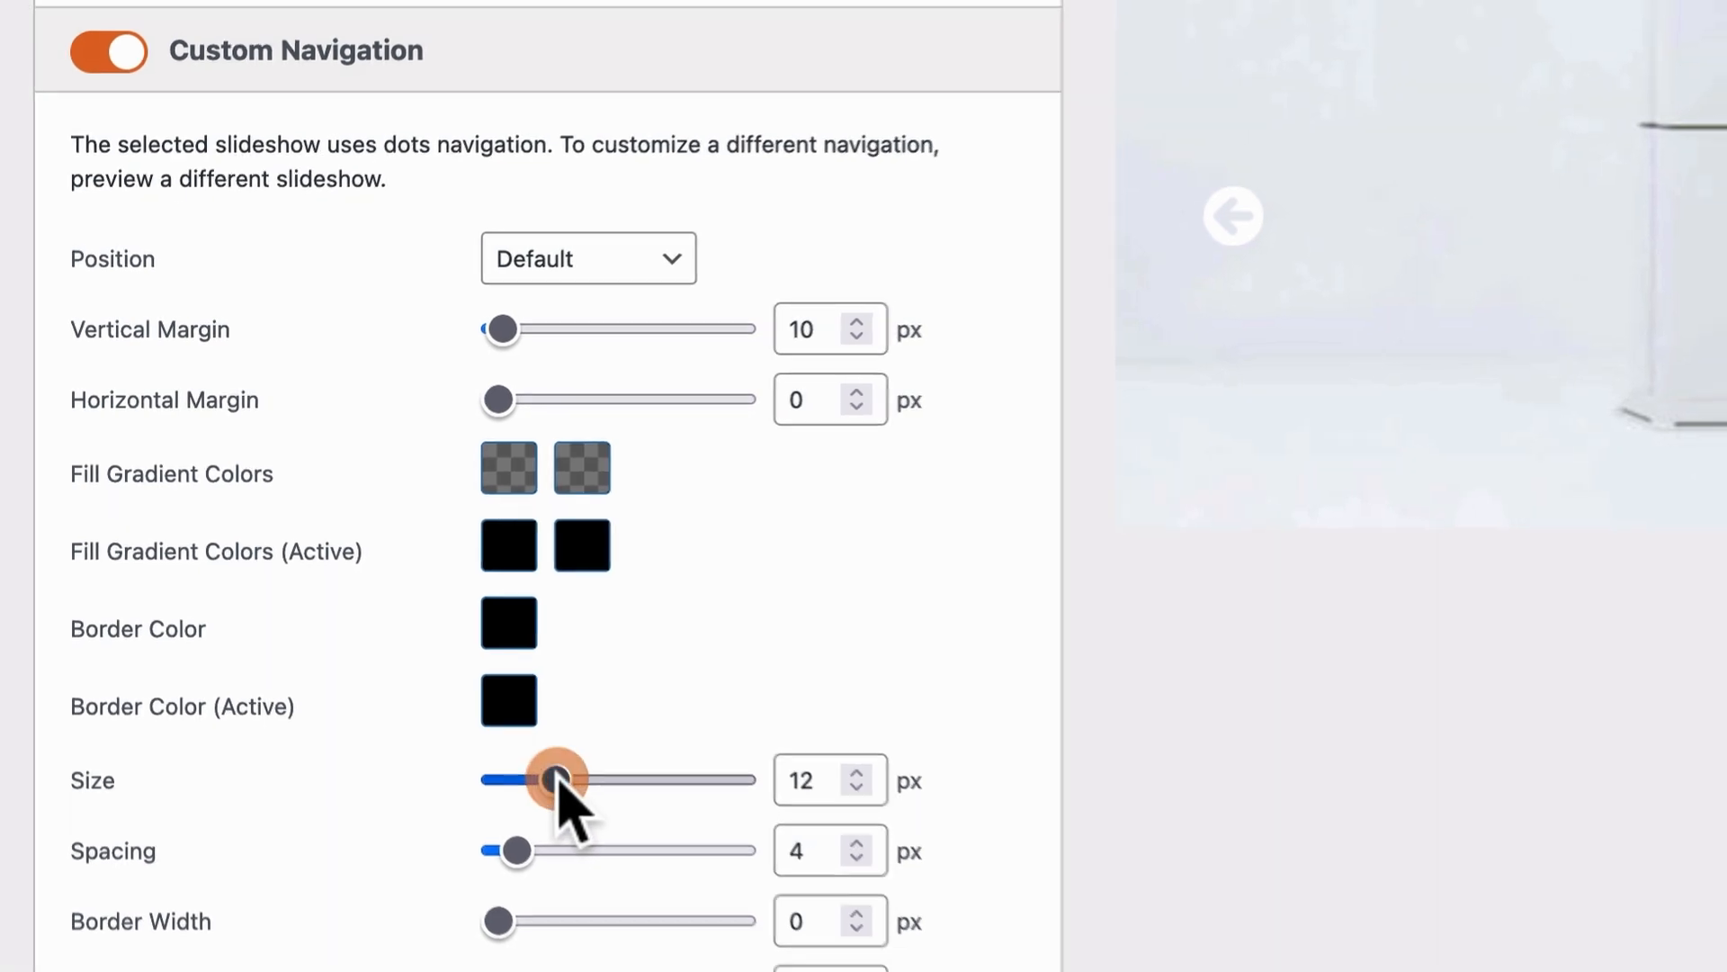
{"action": "left_click_drag", "start_coordinate": [556, 780], "coordinate": [605, 774]}
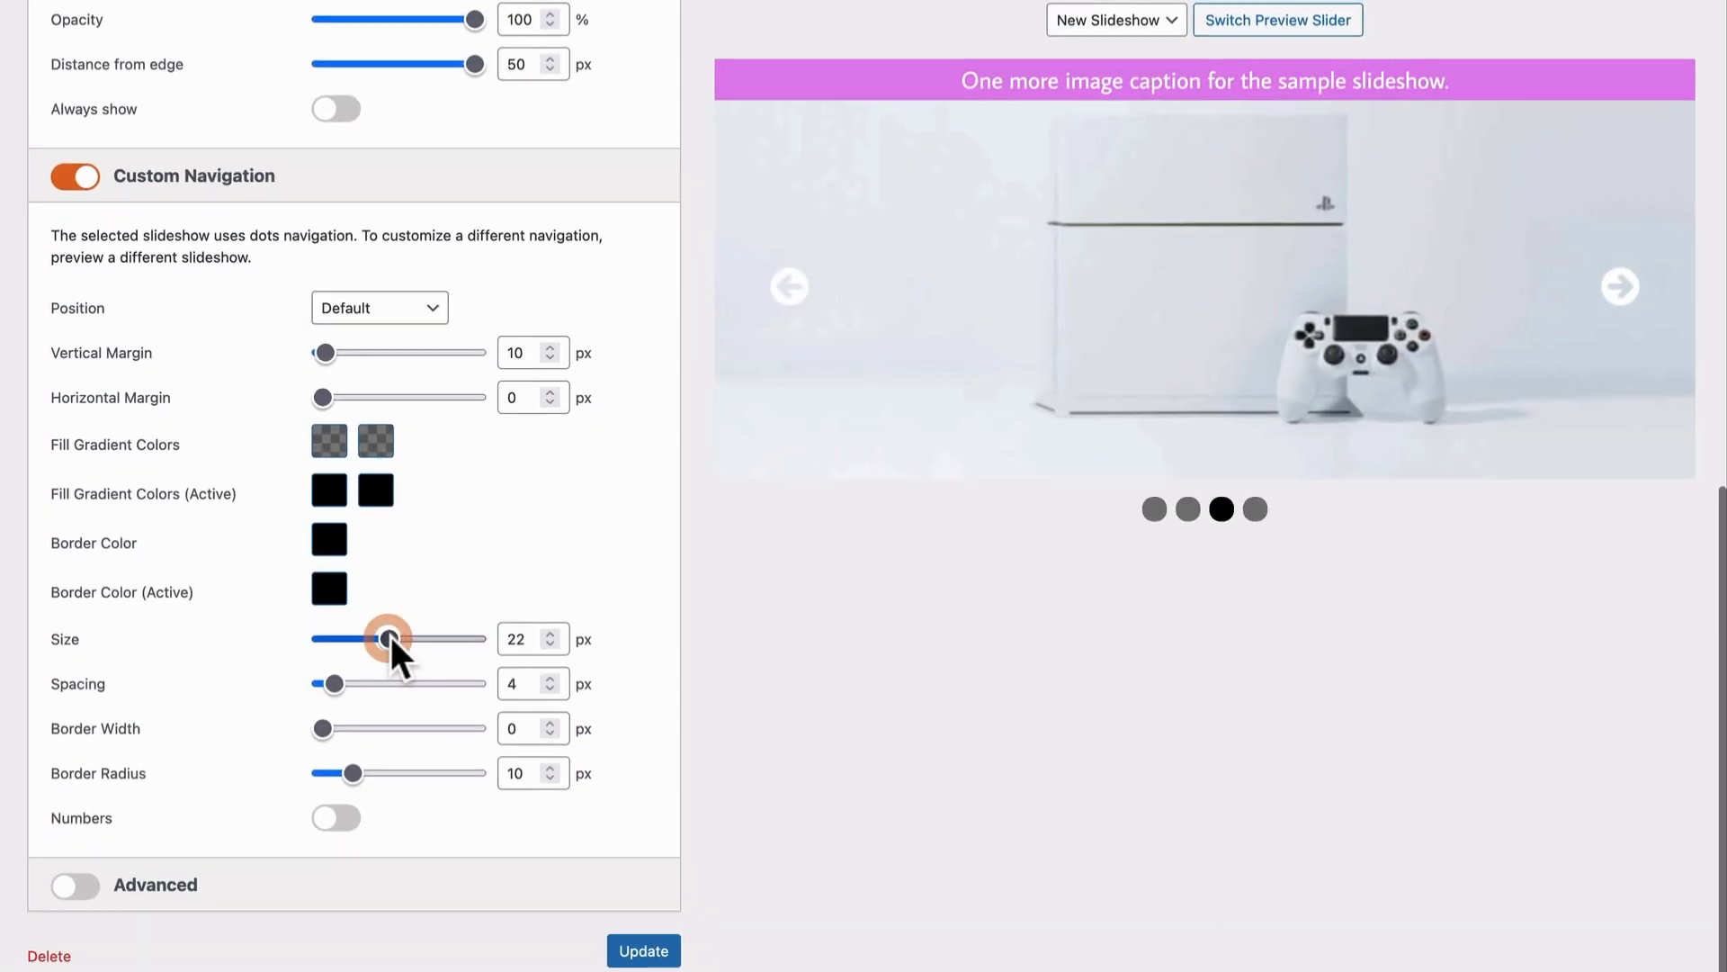
{"action": "left_click_drag", "start_coordinate": [414, 639], "coordinate": [428, 639]}
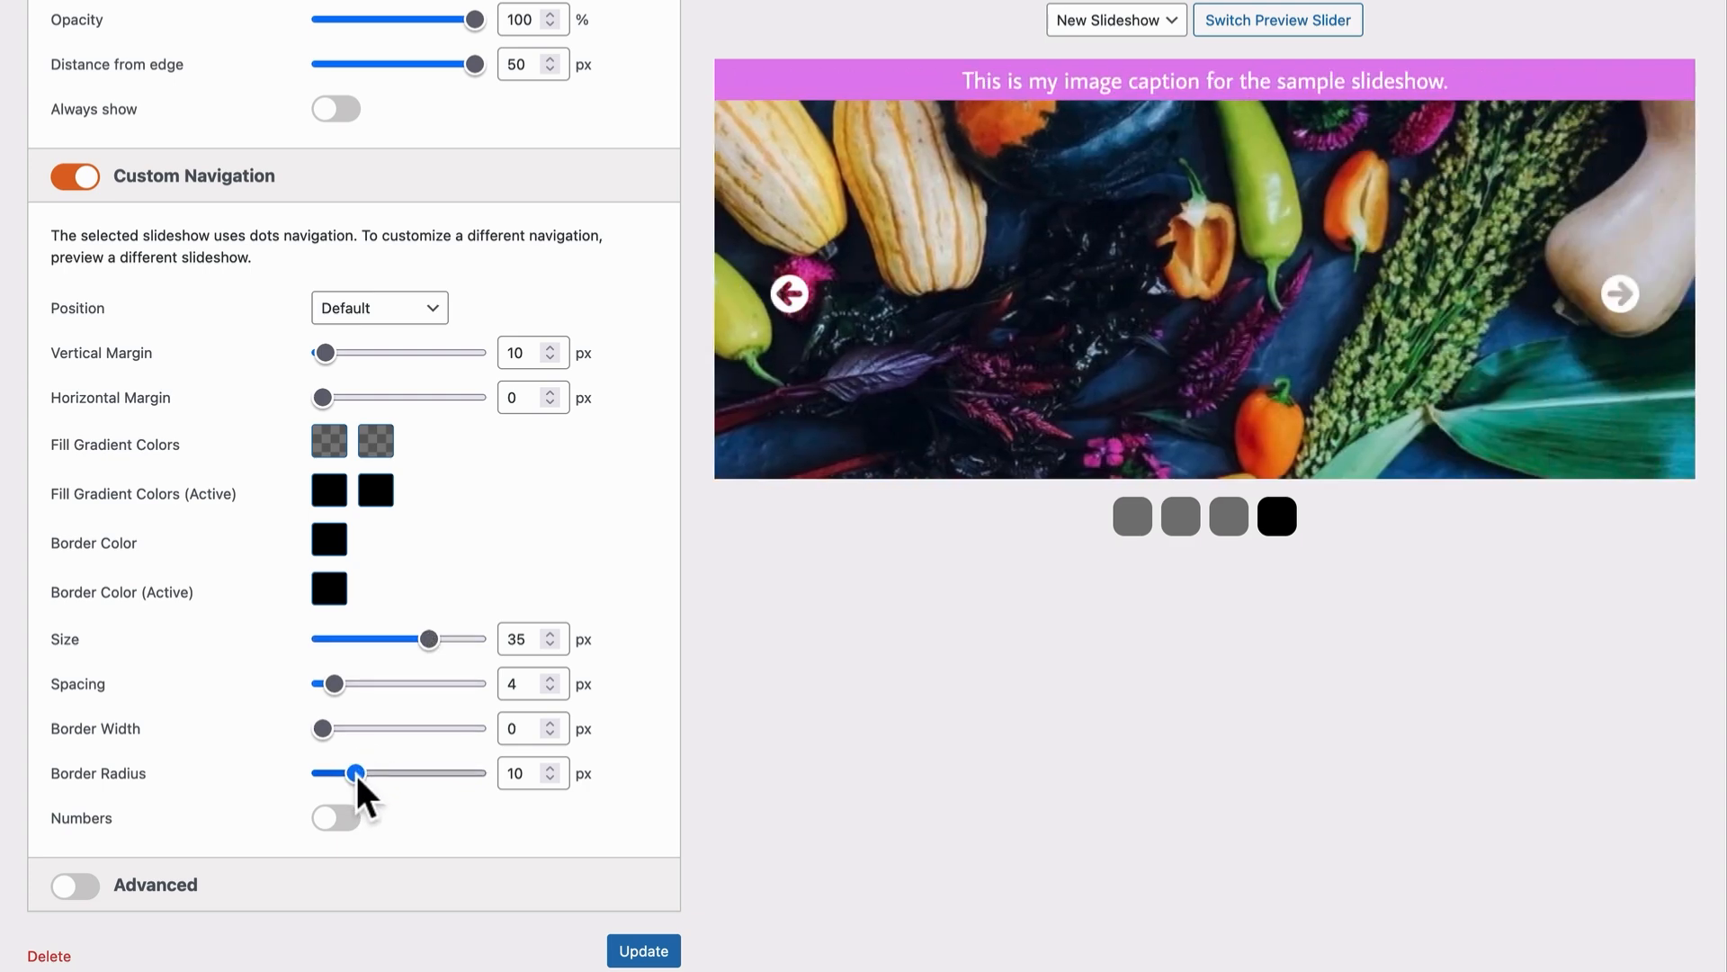
{"action": "left_click_drag", "start_coordinate": [439, 760], "coordinate": [439, 763]}
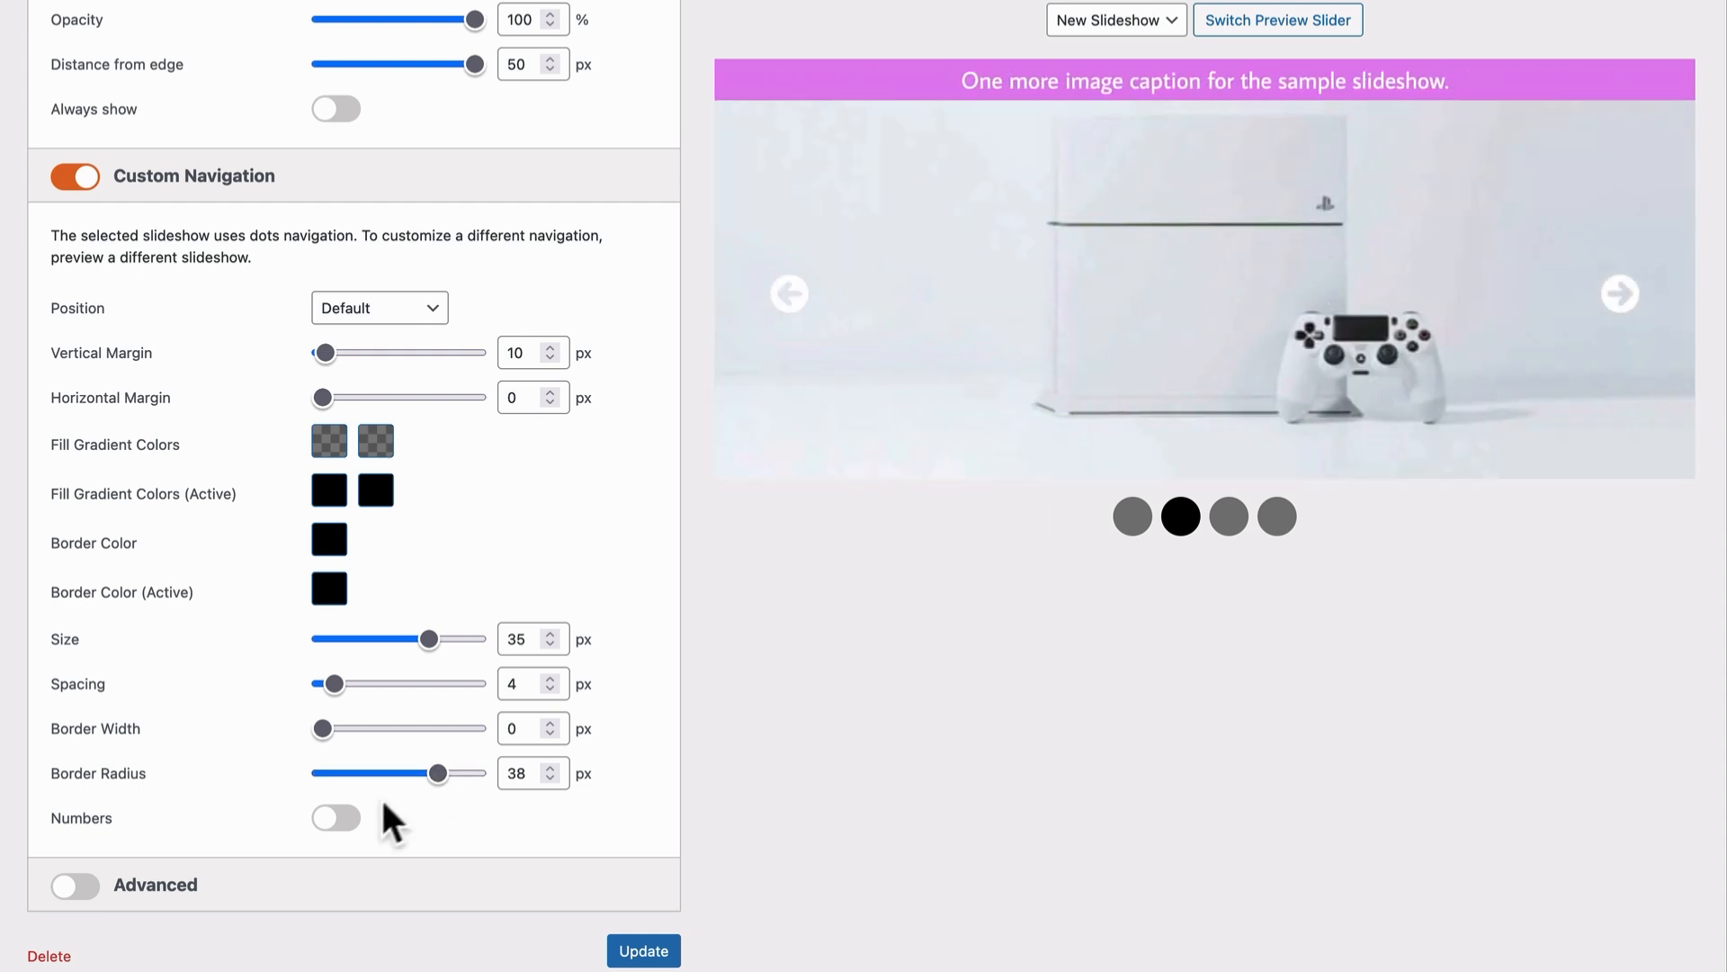
Step: Turn on numbers inside the navigation dots
{"action": "left_click", "coordinate": [341, 818]}
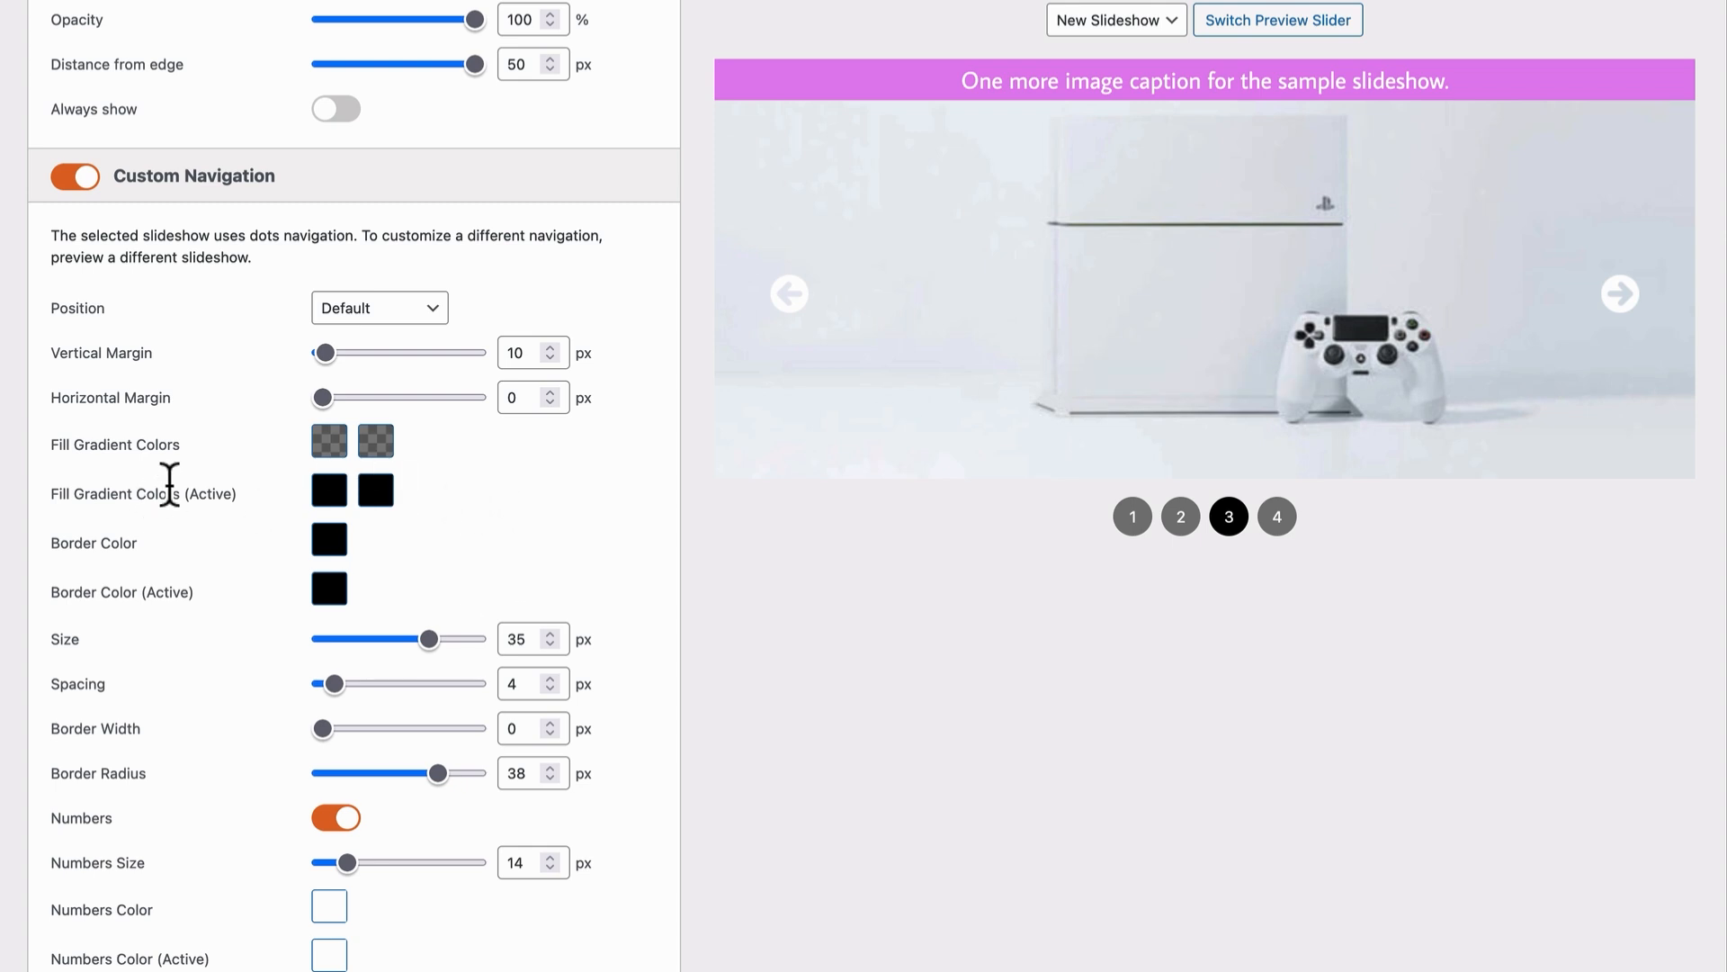
{"action": "left_click_drag", "start_coordinate": [170, 494], "coordinate": [246, 491]}
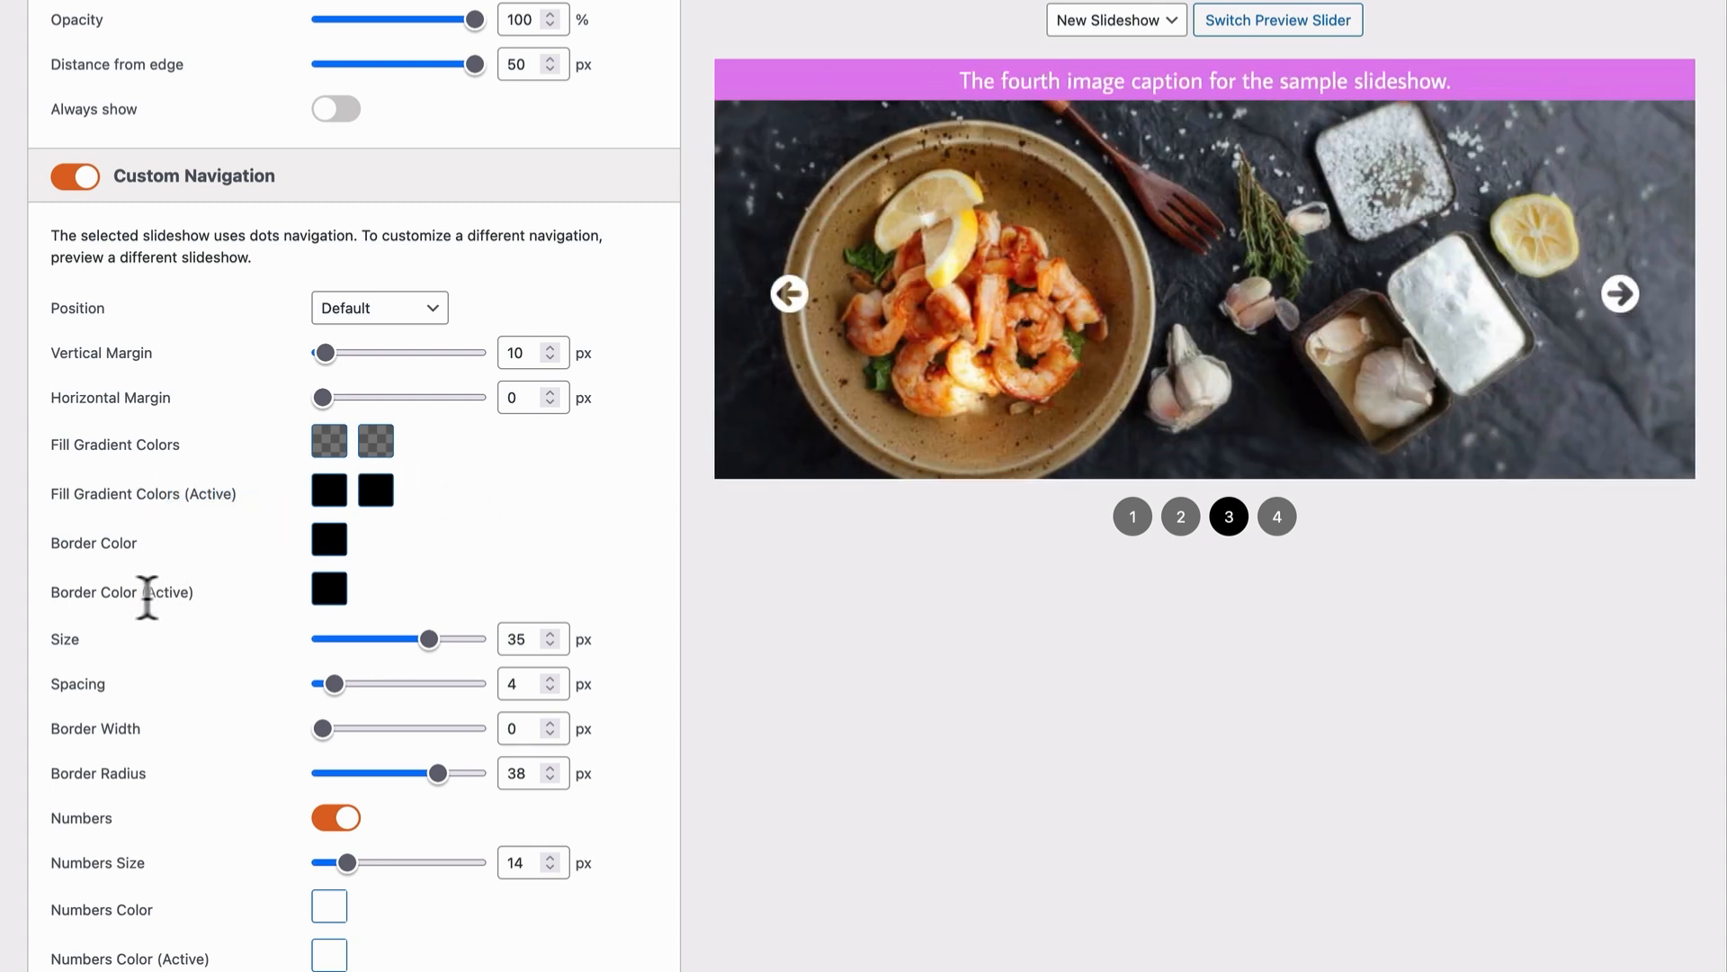
{"action": "left_click_drag", "start_coordinate": [143, 592], "coordinate": [200, 594]}
Step: Set both the start and end colors of the active navigation fill gradient to purple, rgb(130,36,227)
{"action": "left_click", "coordinate": [329, 493]}
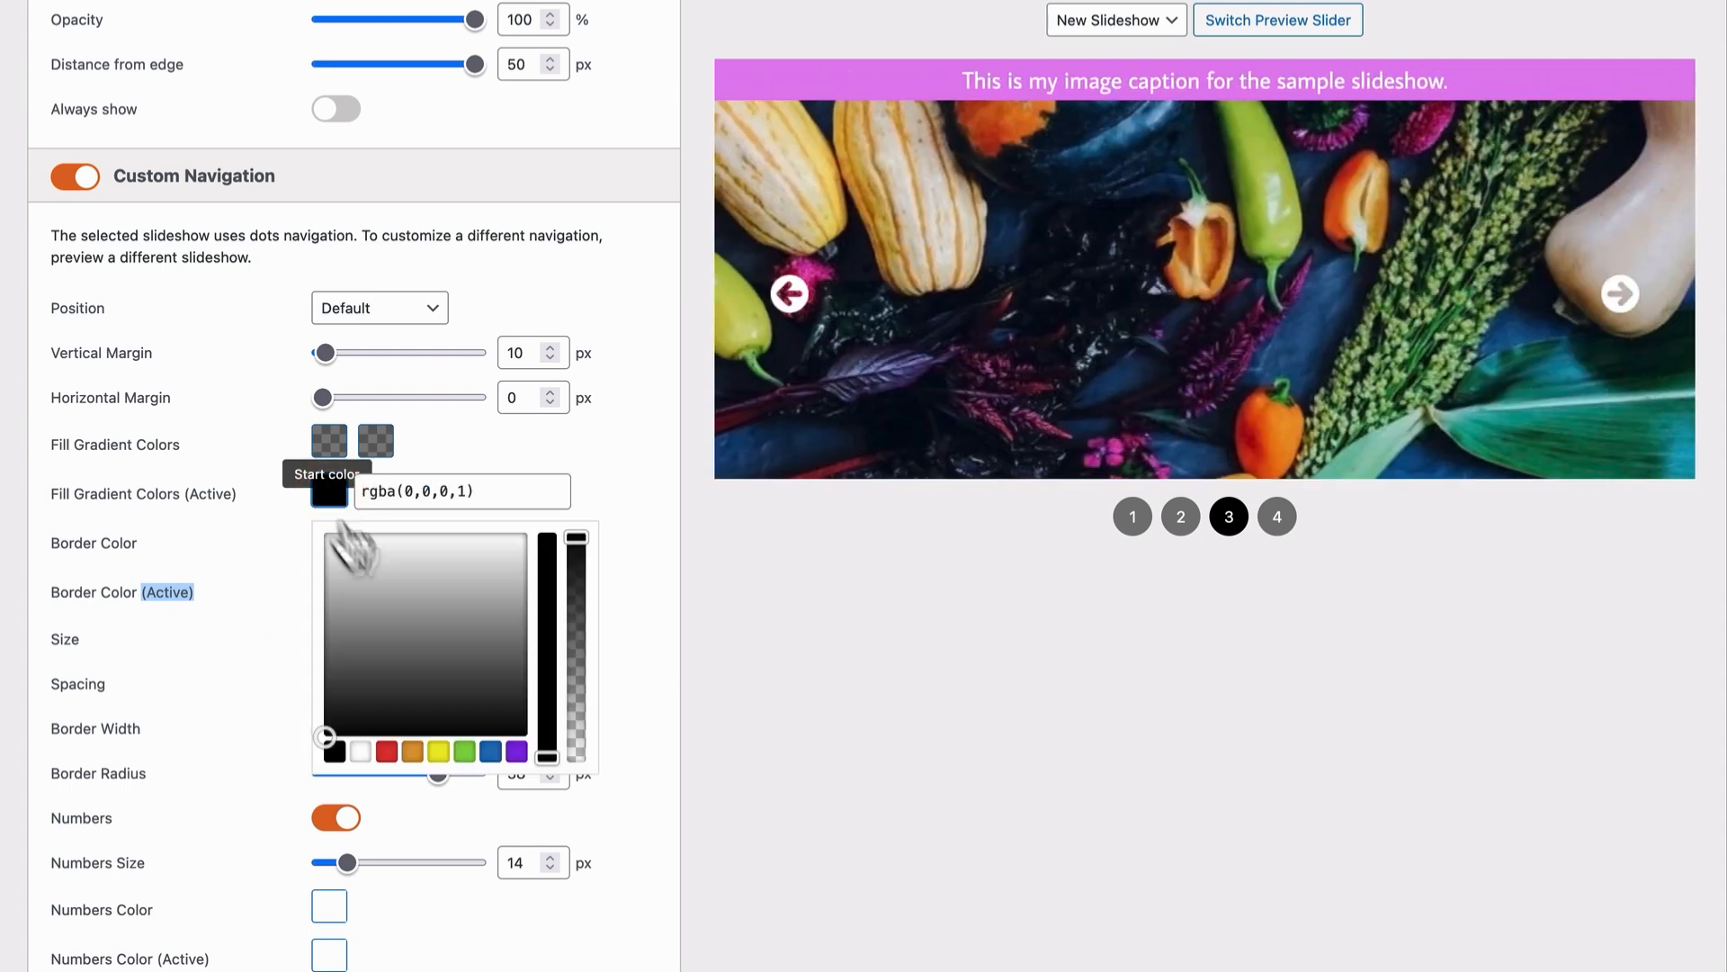
{"action": "left_click", "coordinate": [517, 753]}
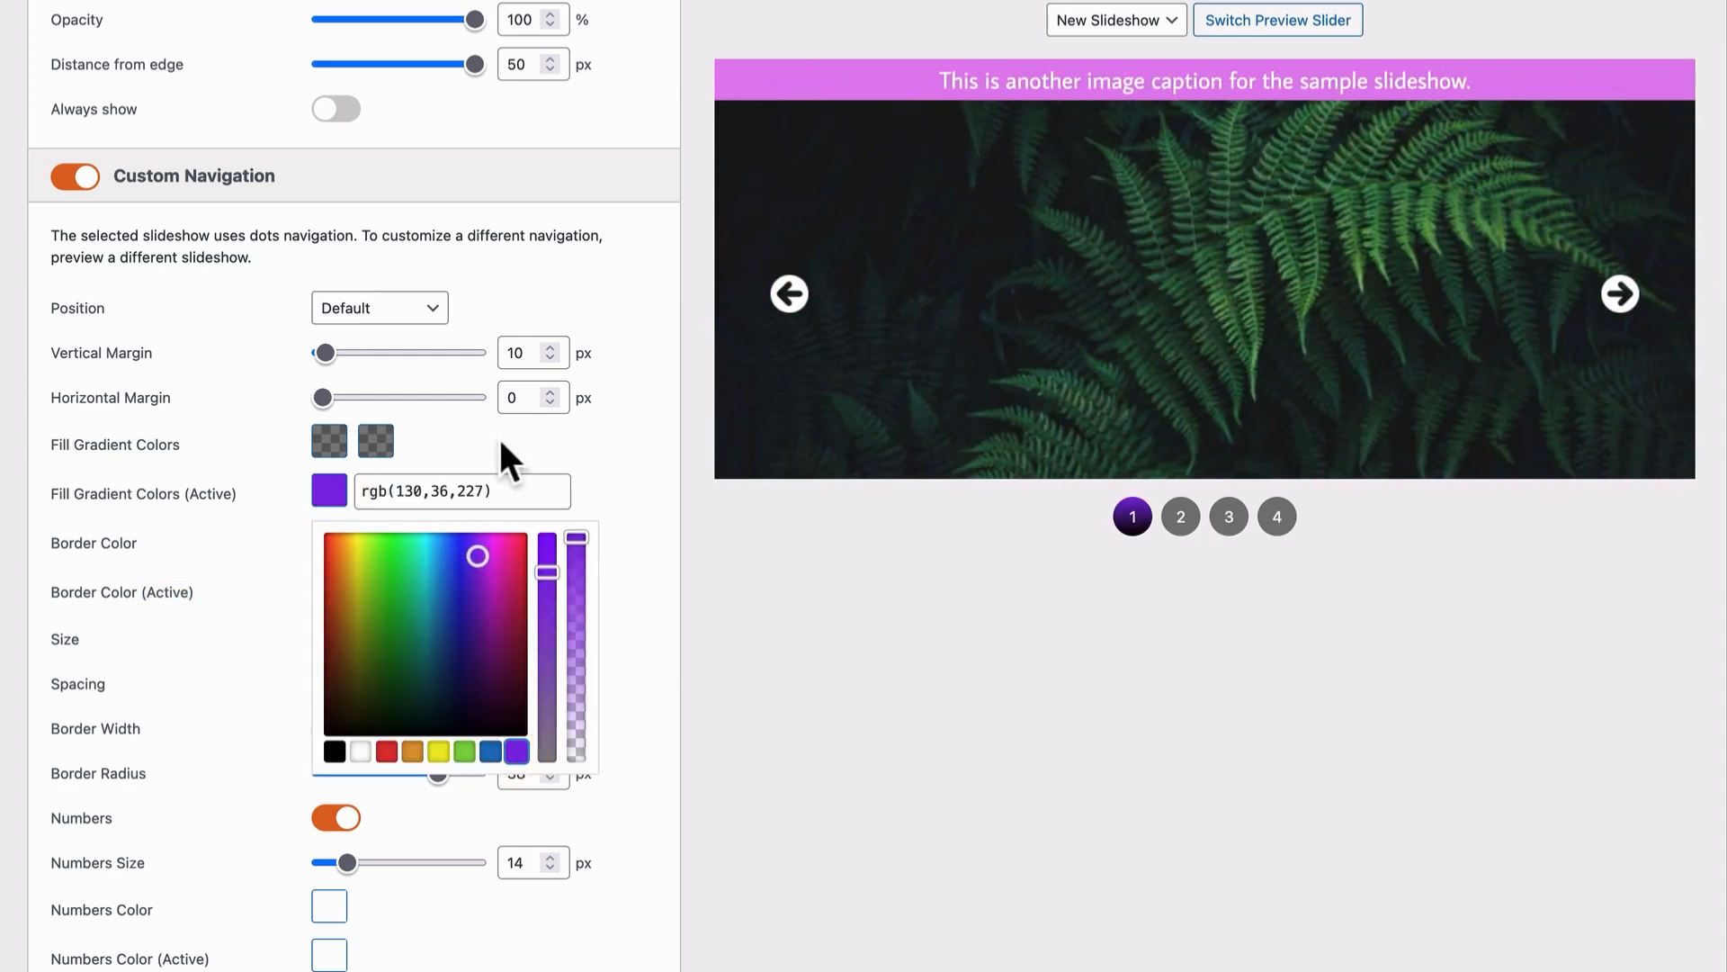
{"action": "left_click", "coordinate": [500, 441]}
{"action": "left_click", "coordinate": [375, 491]}
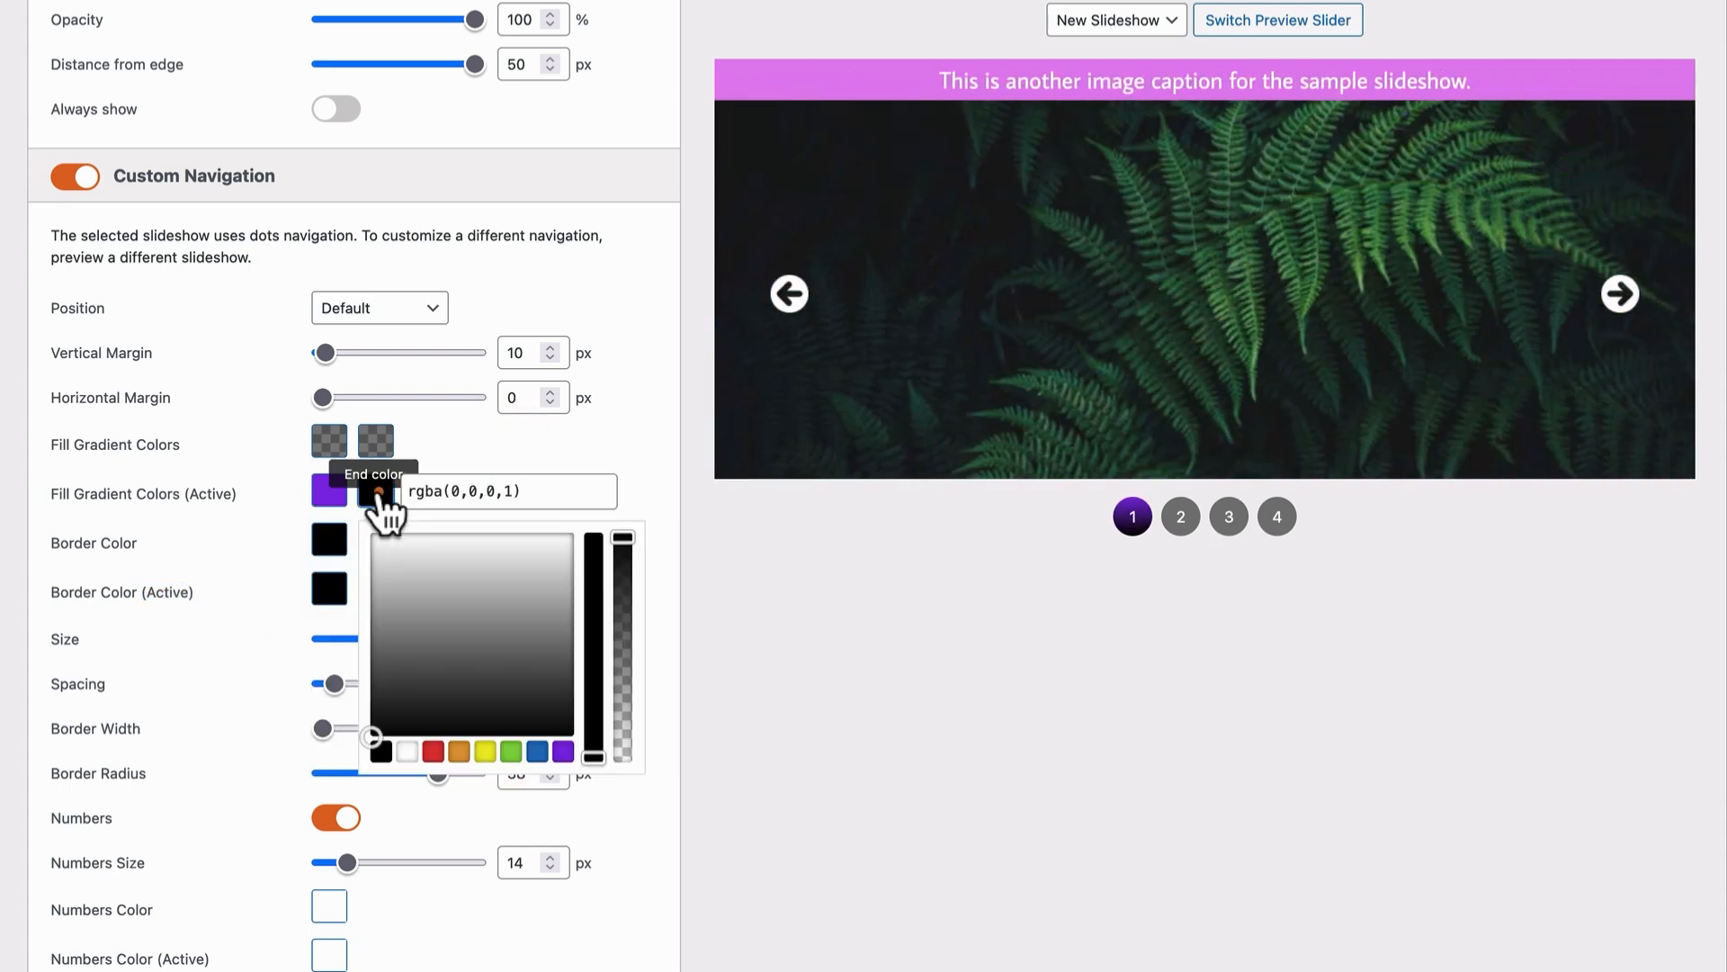
{"action": "left_click", "coordinate": [563, 753]}
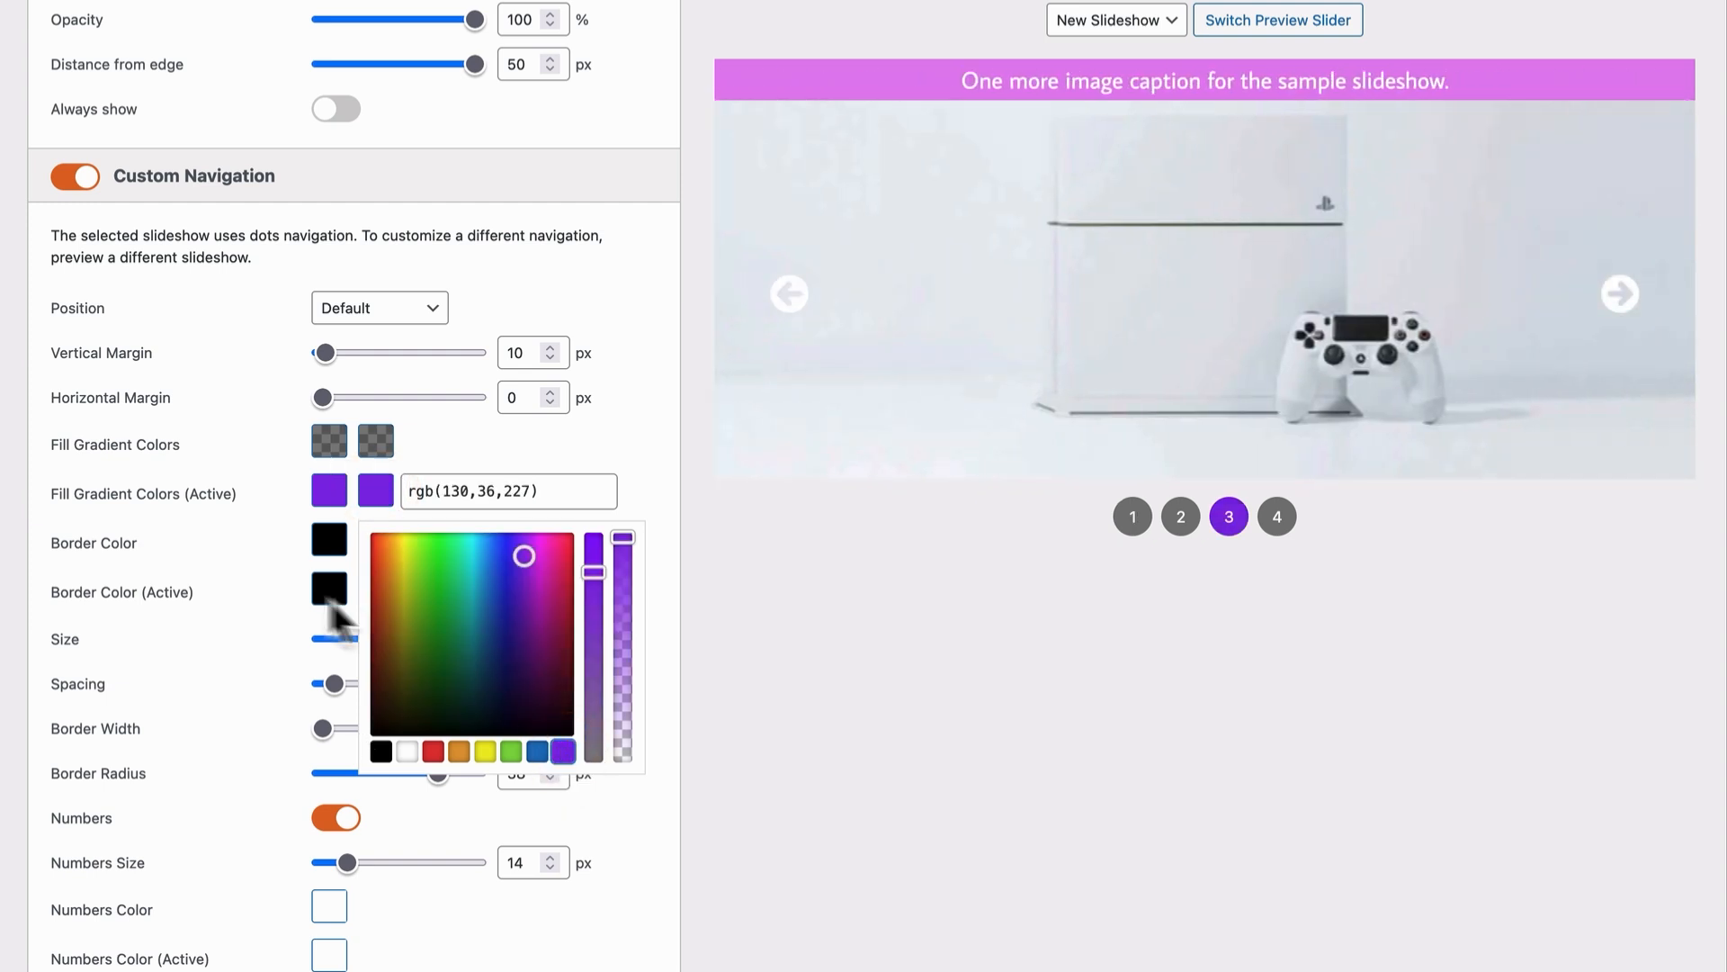
{"action": "left_click", "coordinate": [241, 536]}
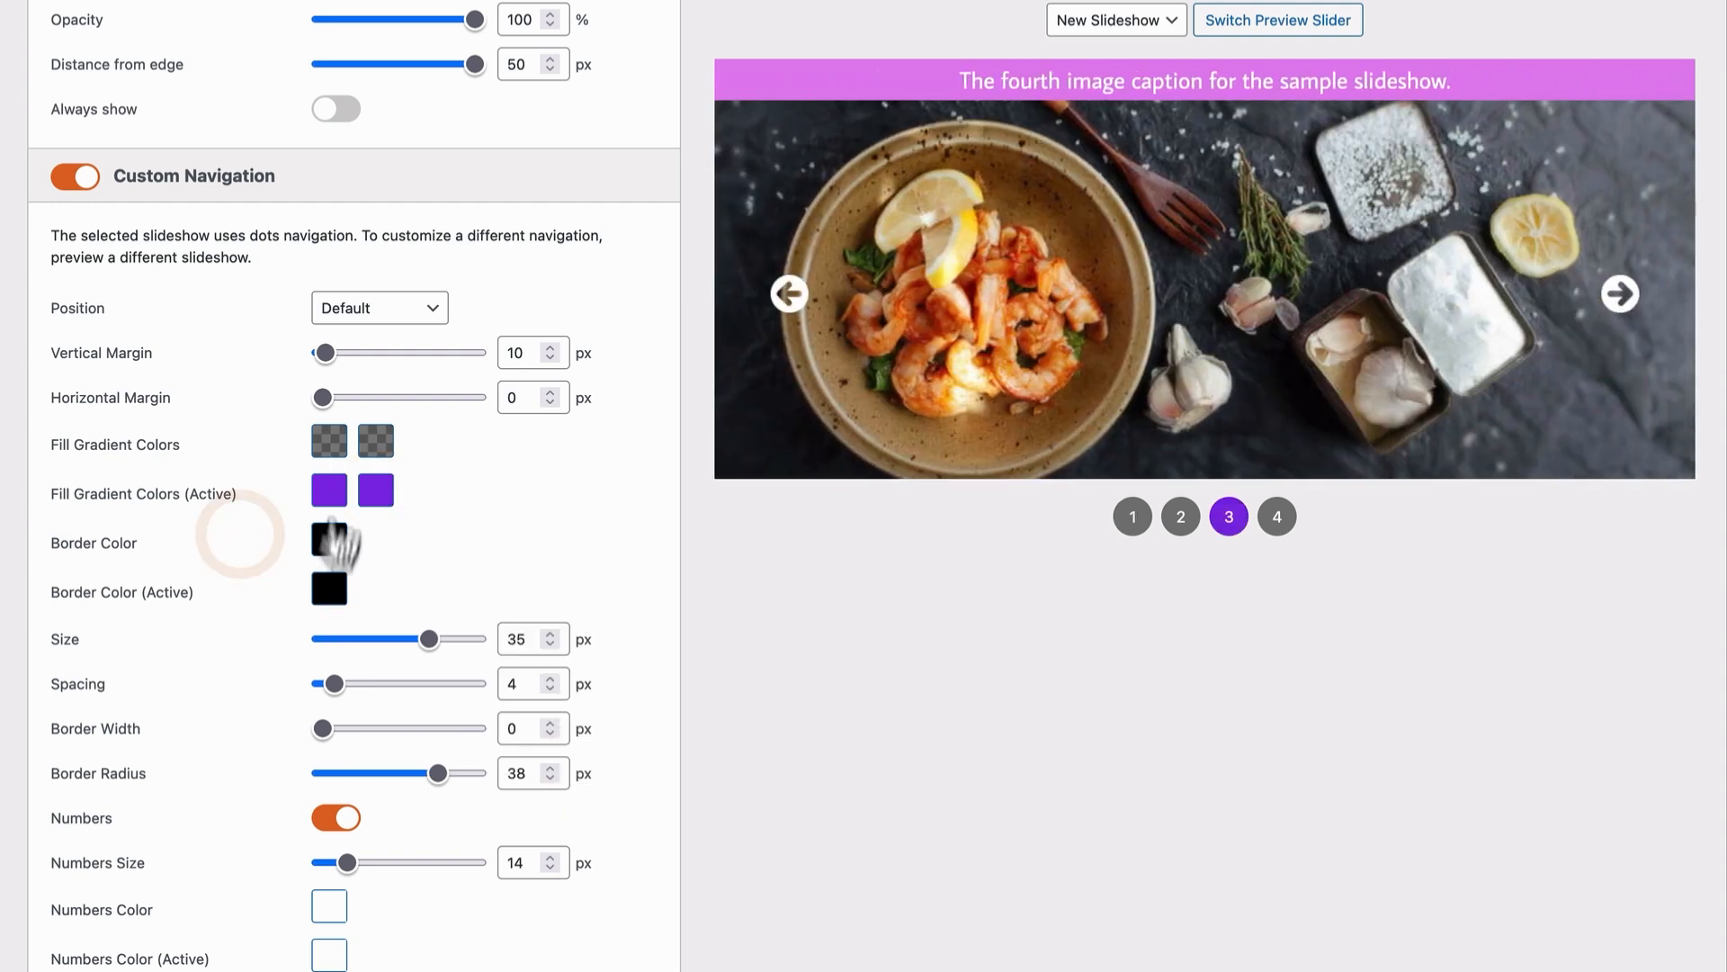
Step: Try green shades as the active fill gradient's start color, and return it to purple, rgb(130,36,227)
{"action": "left_click", "coordinate": [337, 506]}
{"action": "left_click_drag", "start_coordinate": [405, 597], "coordinate": [386, 552]}
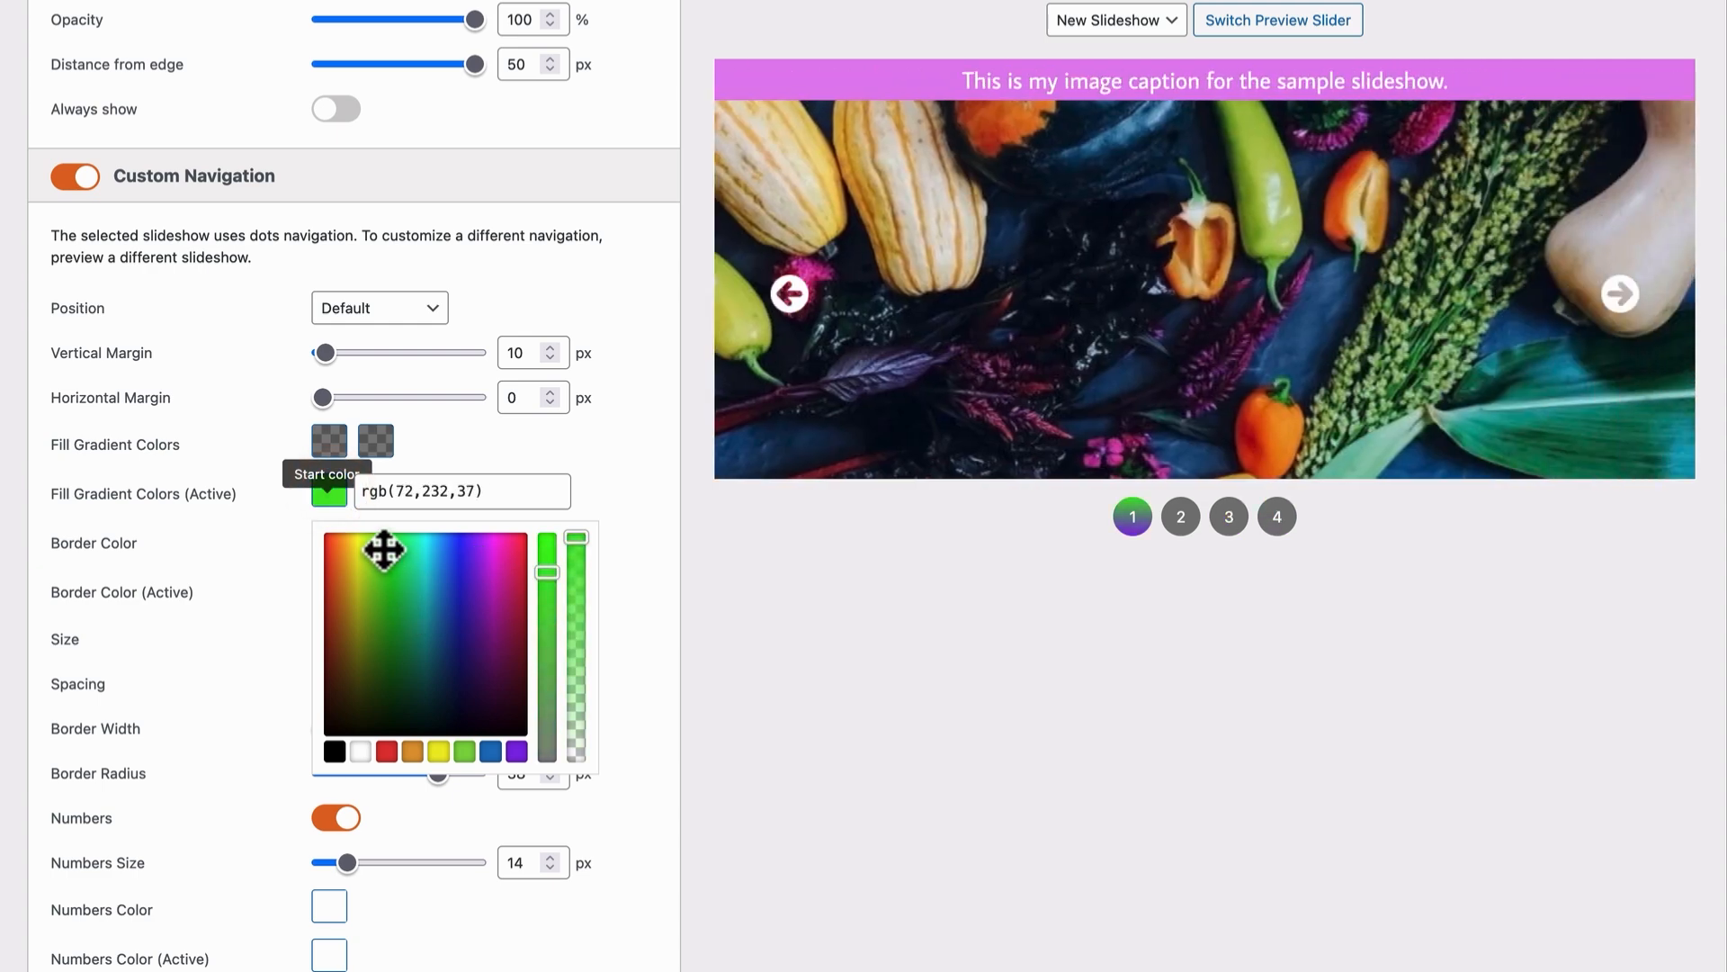
{"action": "mouse_move", "coordinate": [384, 550]}
{"action": "left_mouse_down"}
{"action": "mouse_move", "coordinate": [393, 567]}
{"action": "mouse_move", "coordinate": [372, 536]}
{"action": "mouse_move", "coordinate": [374, 591]}
{"action": "mouse_move", "coordinate": [369, 546]}
{"action": "left_mouse_up"}
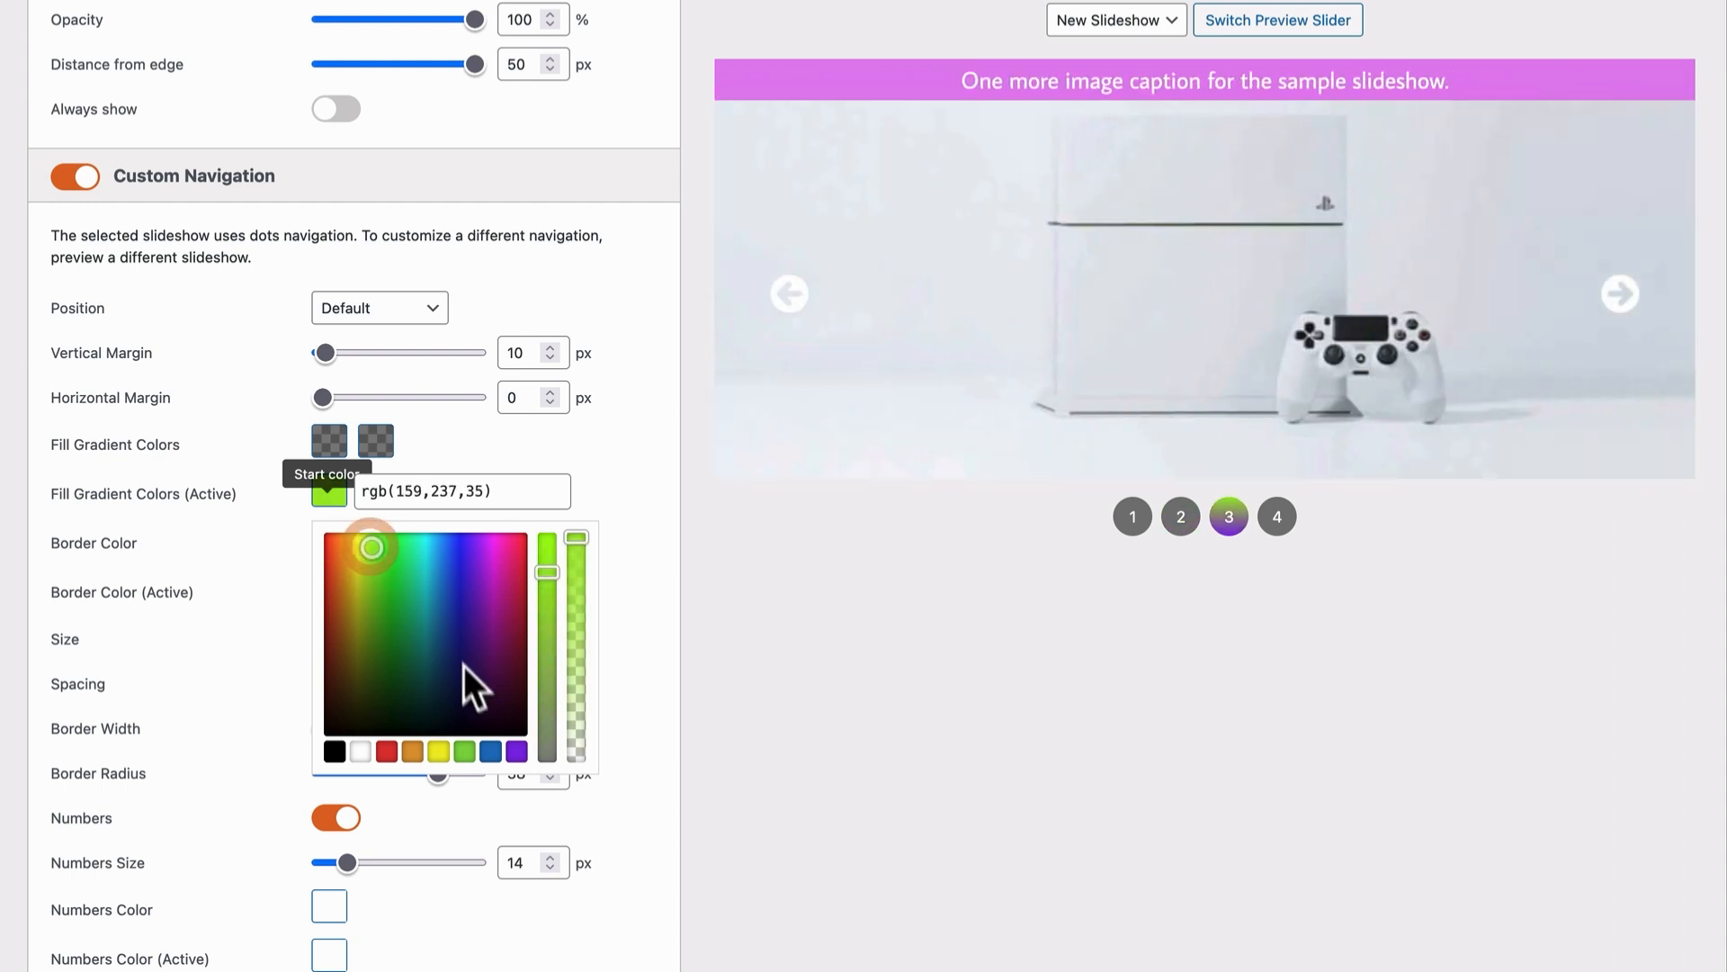
{"action": "left_click", "coordinate": [516, 752]}
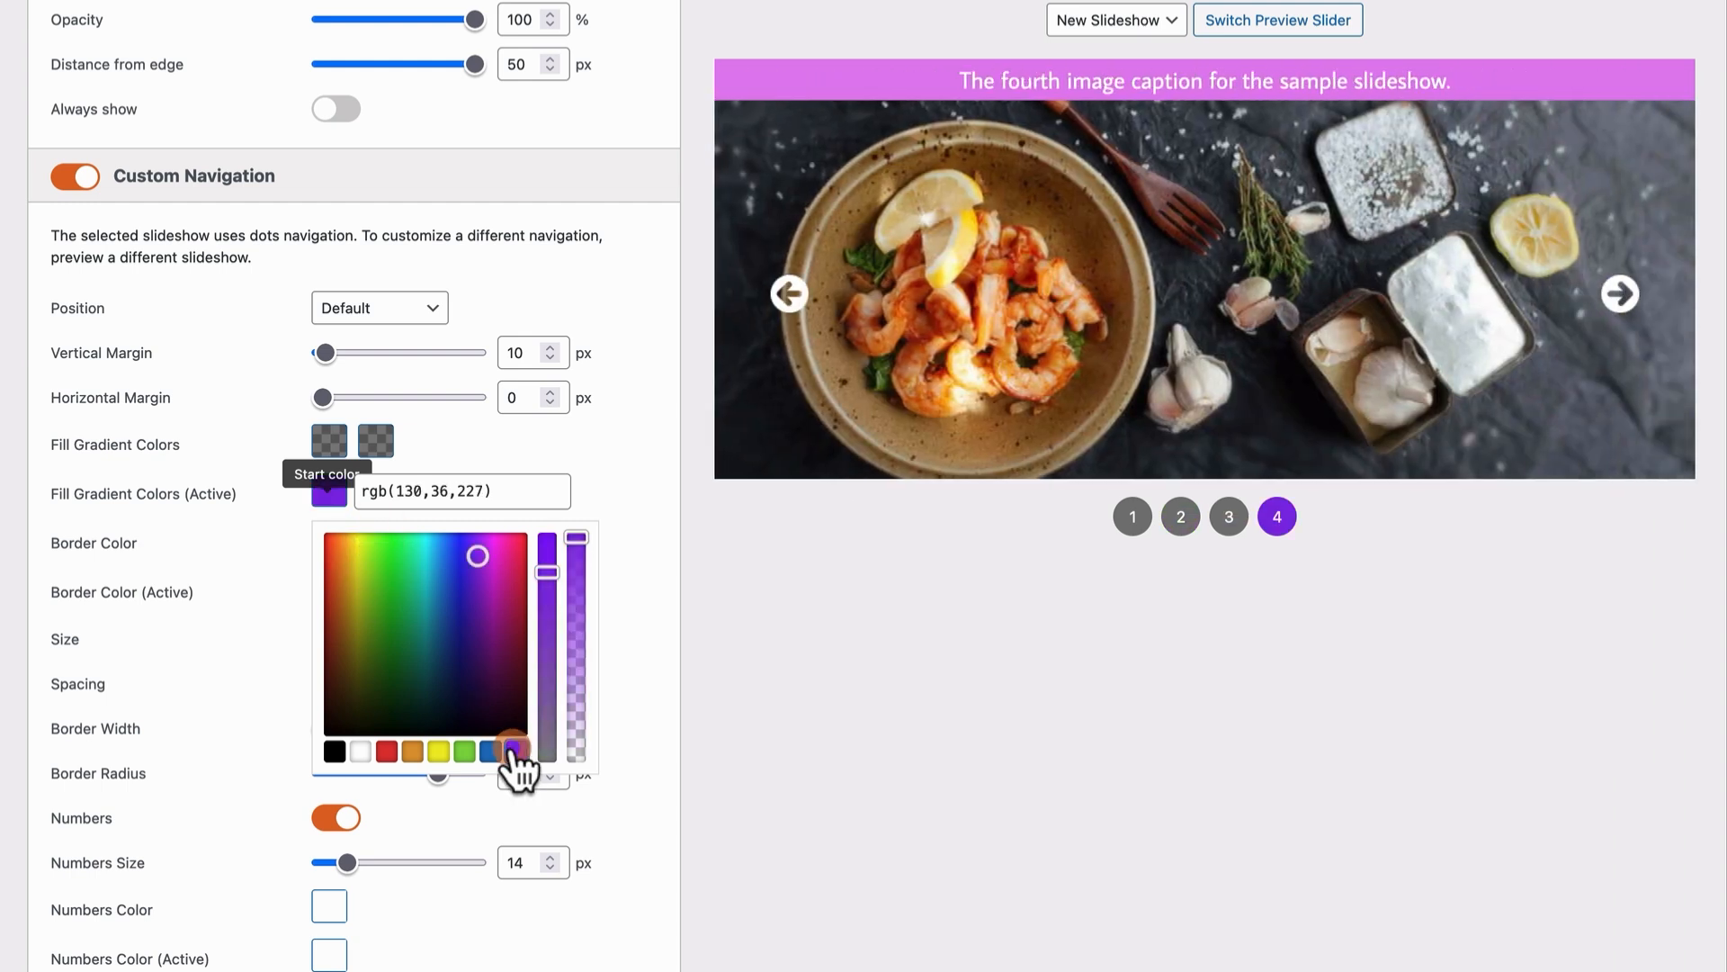
{"action": "left_click", "coordinate": [233, 514]}
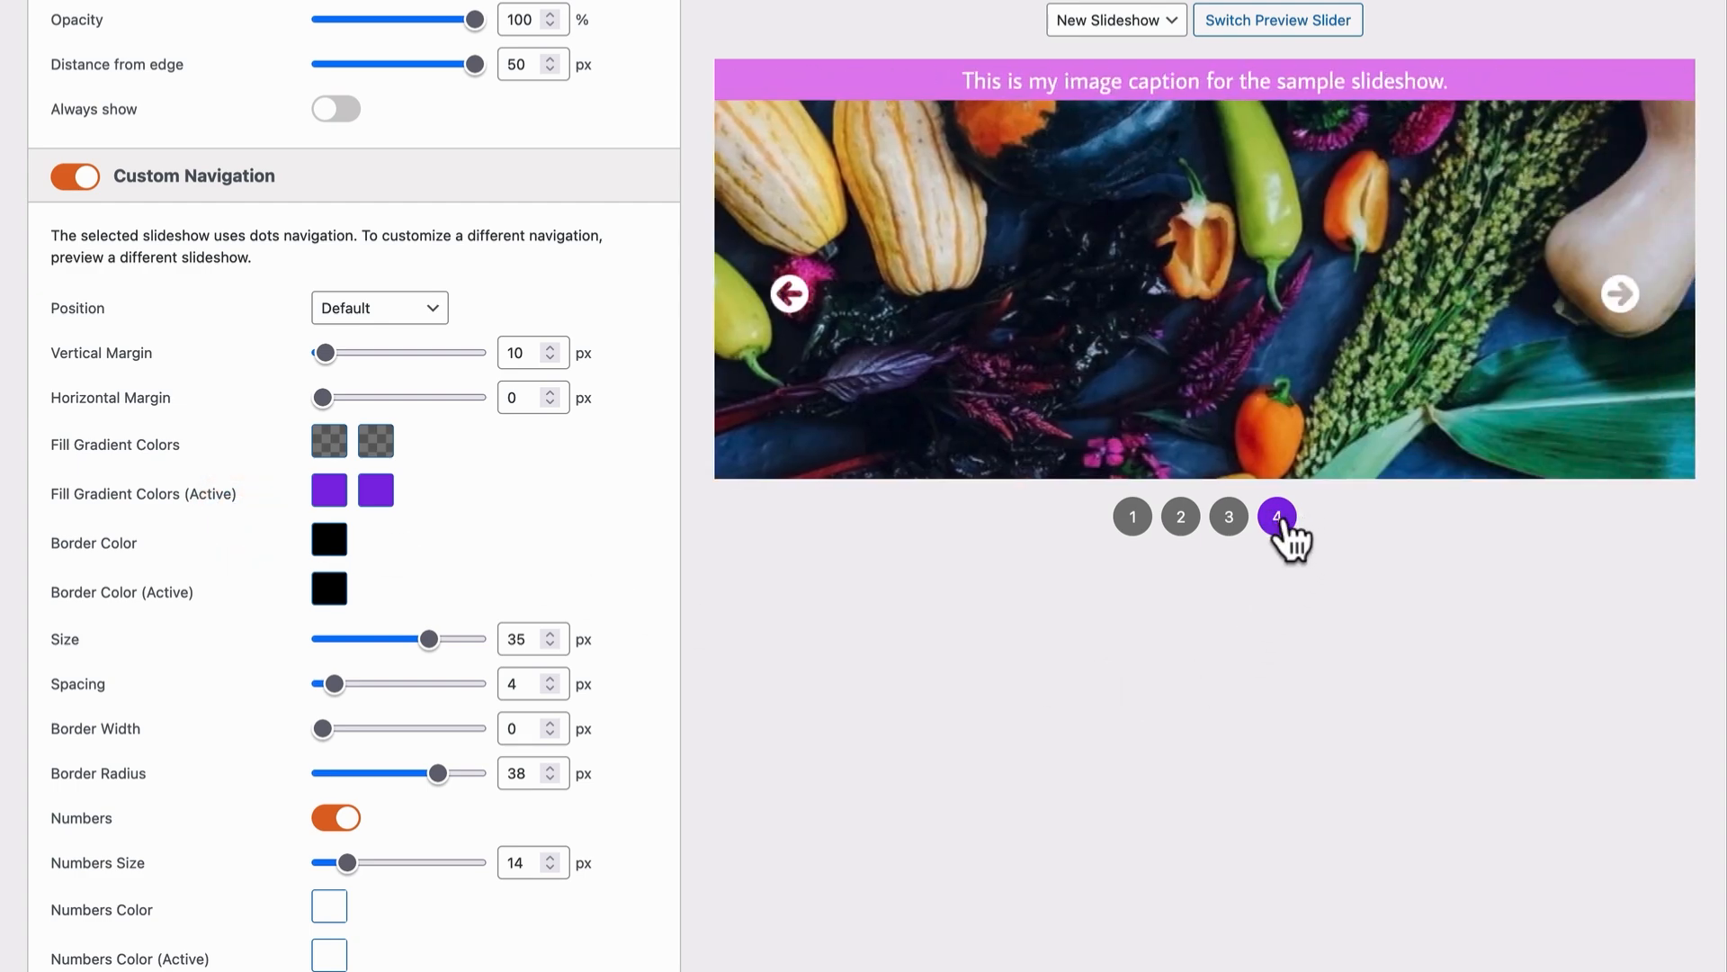
Step: Try grey and white as the start color of the non-active navigation fill gradient
{"action": "left_click", "coordinate": [342, 461]}
{"action": "left_click_drag", "start_coordinate": [414, 592], "coordinate": [415, 552]}
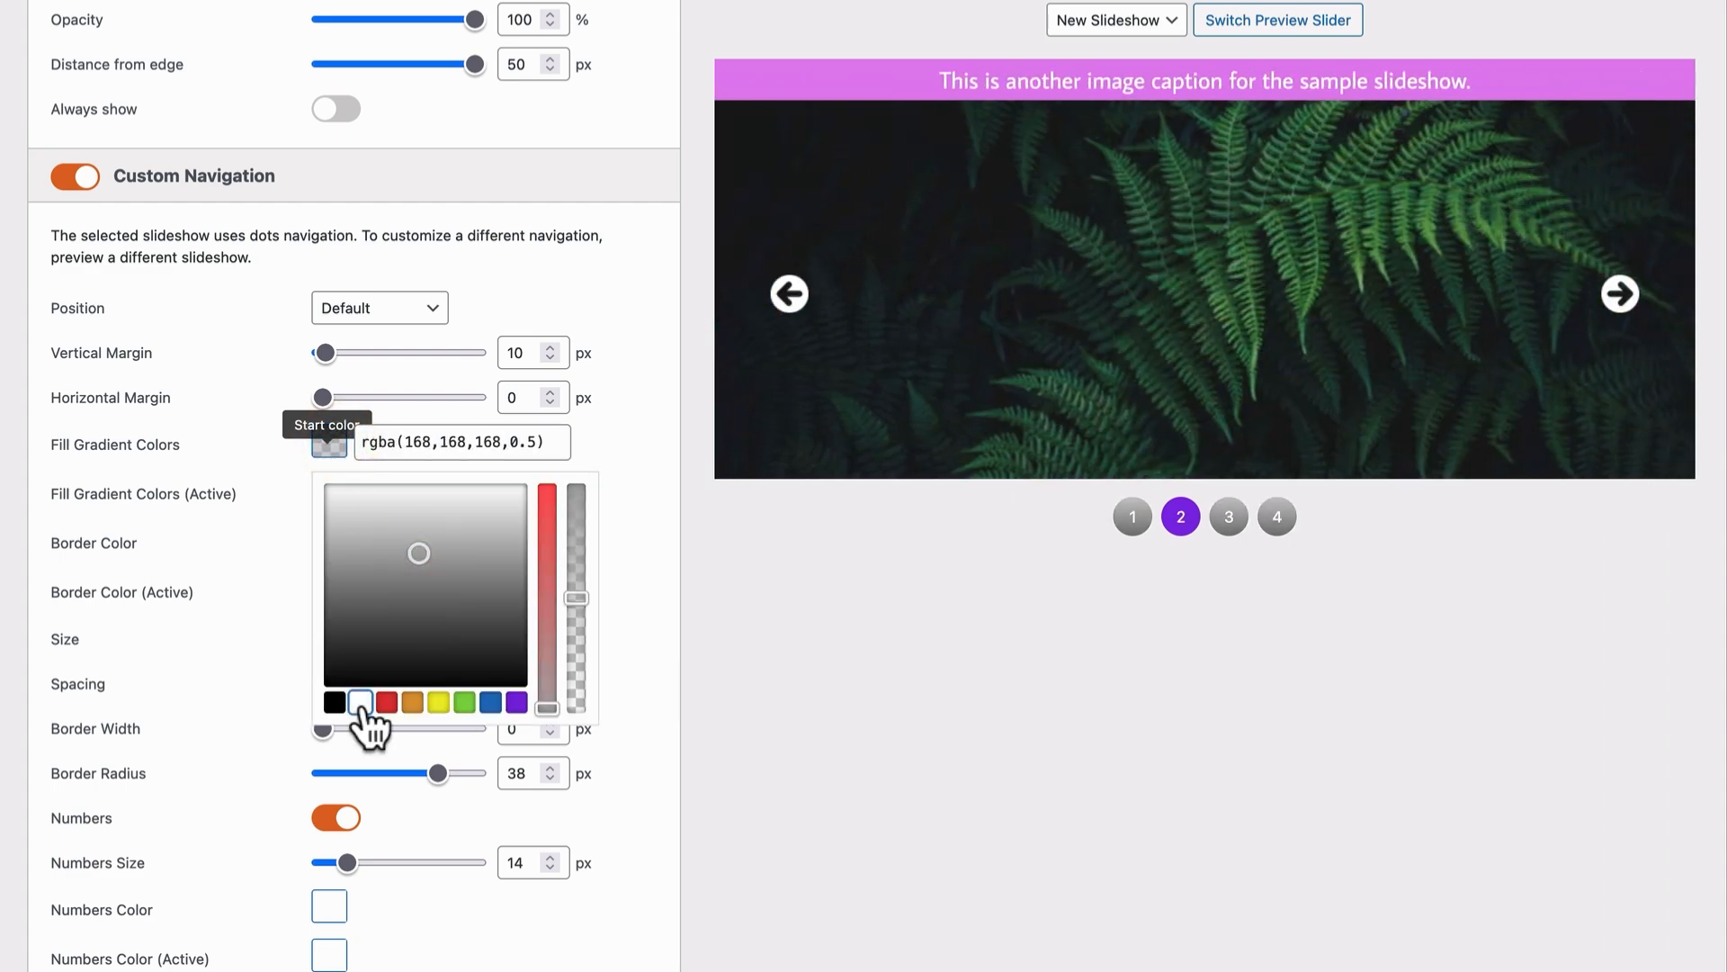
{"action": "left_click", "coordinate": [360, 703]}
{"action": "left_click", "coordinate": [218, 627]}
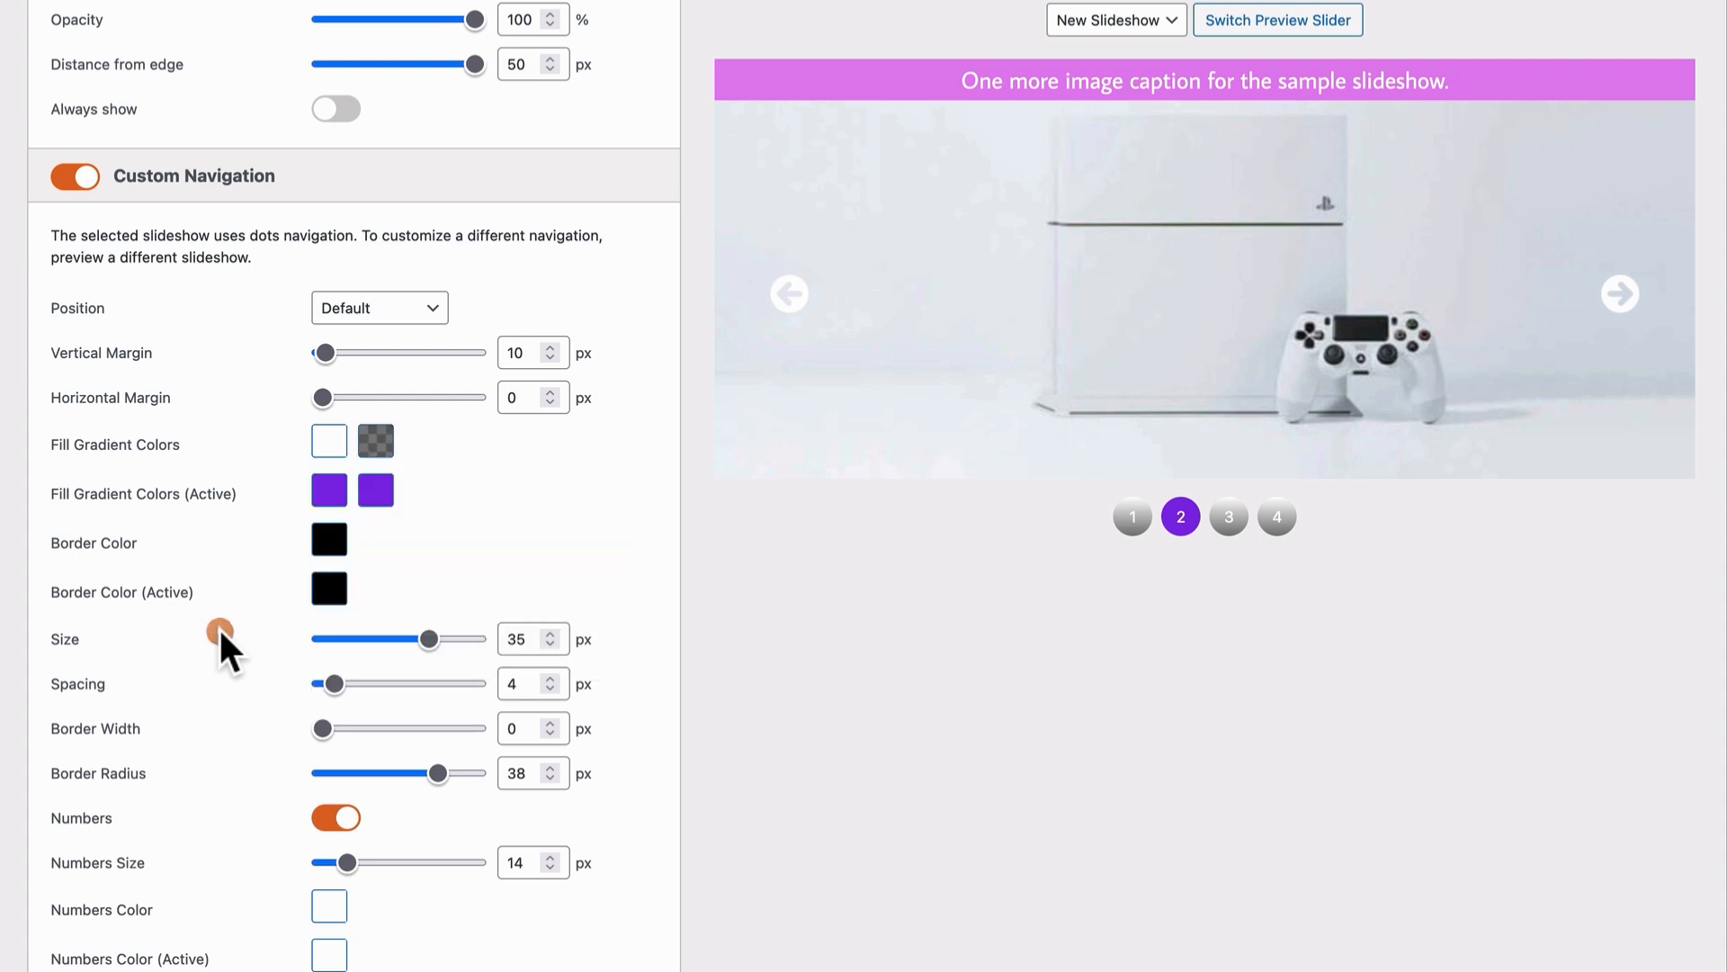
Step: Try white as the end color of the non-active navigation fill gradient, and set it to red
{"action": "left_click", "coordinate": [376, 445]}
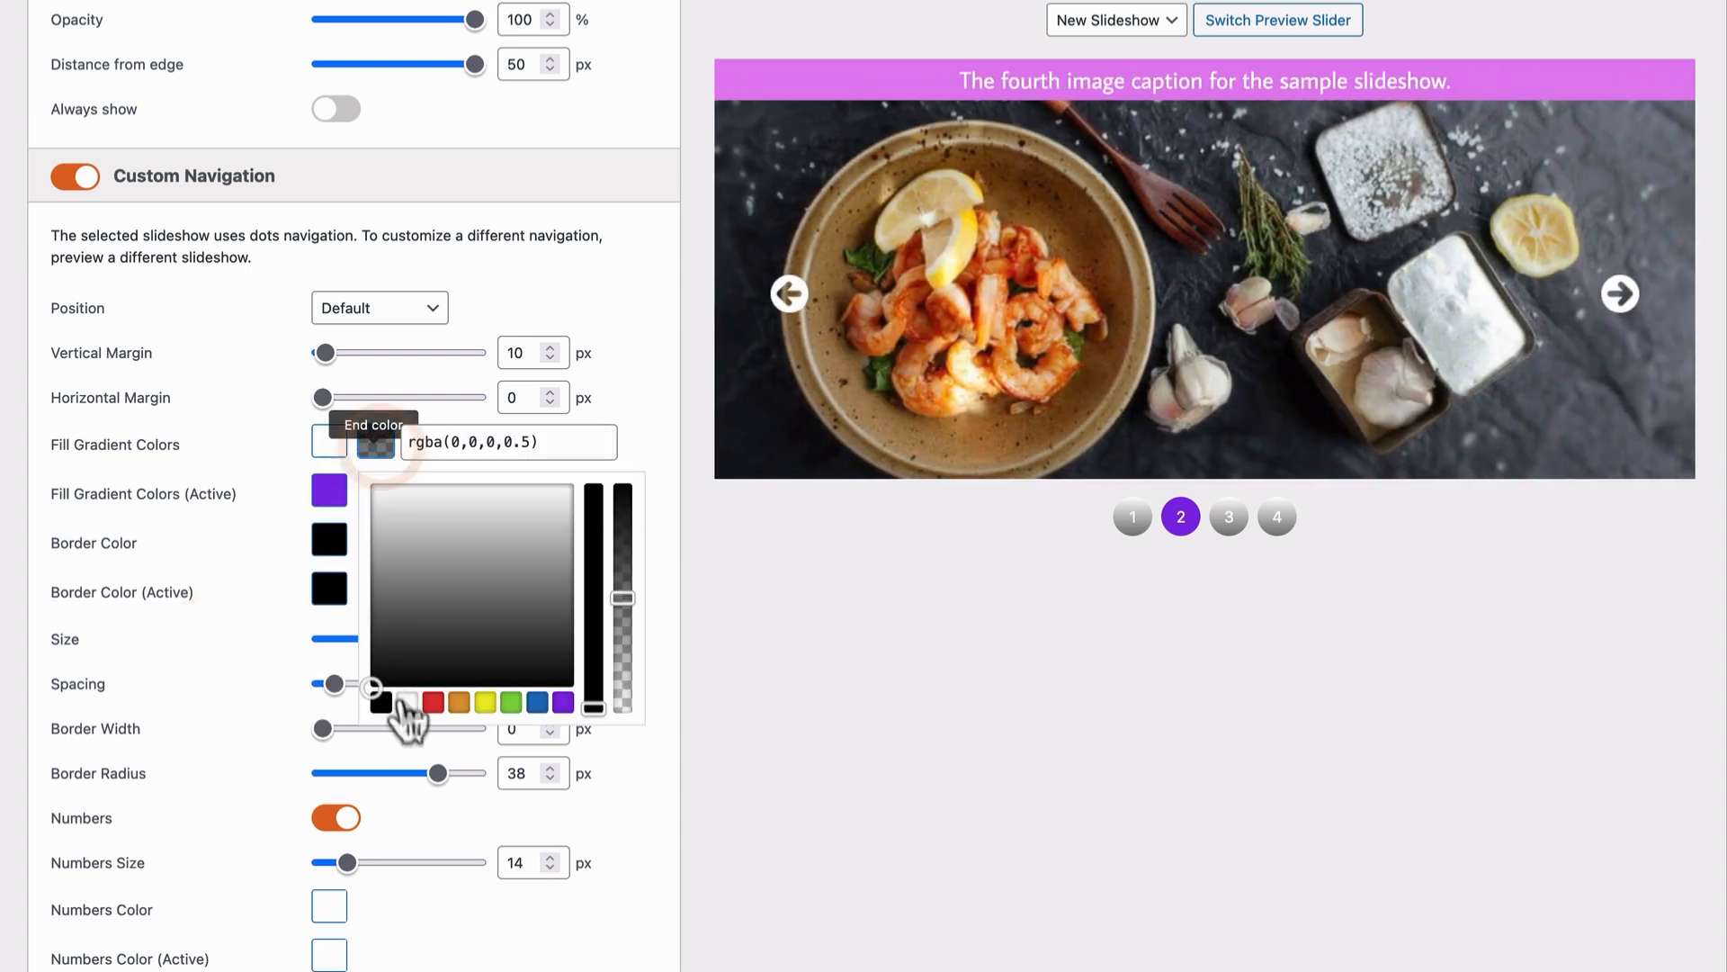
{"action": "left_click", "coordinate": [407, 702]}
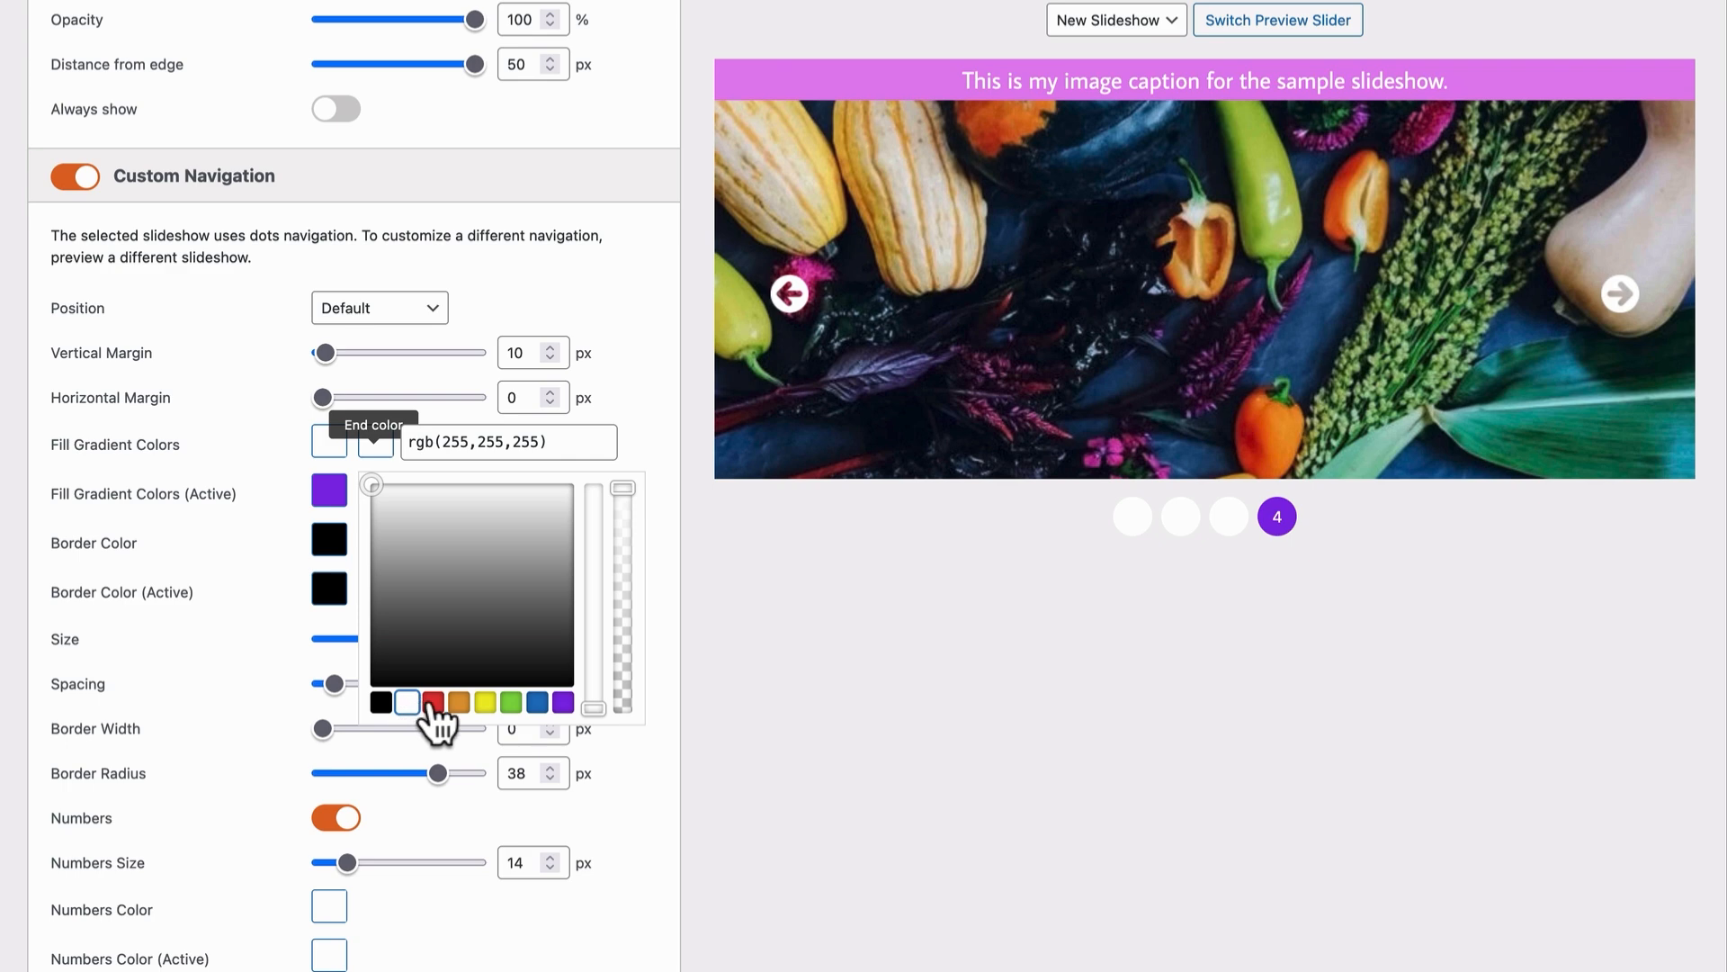
{"action": "left_click", "coordinate": [433, 702]}
{"action": "left_click", "coordinate": [261, 553]}
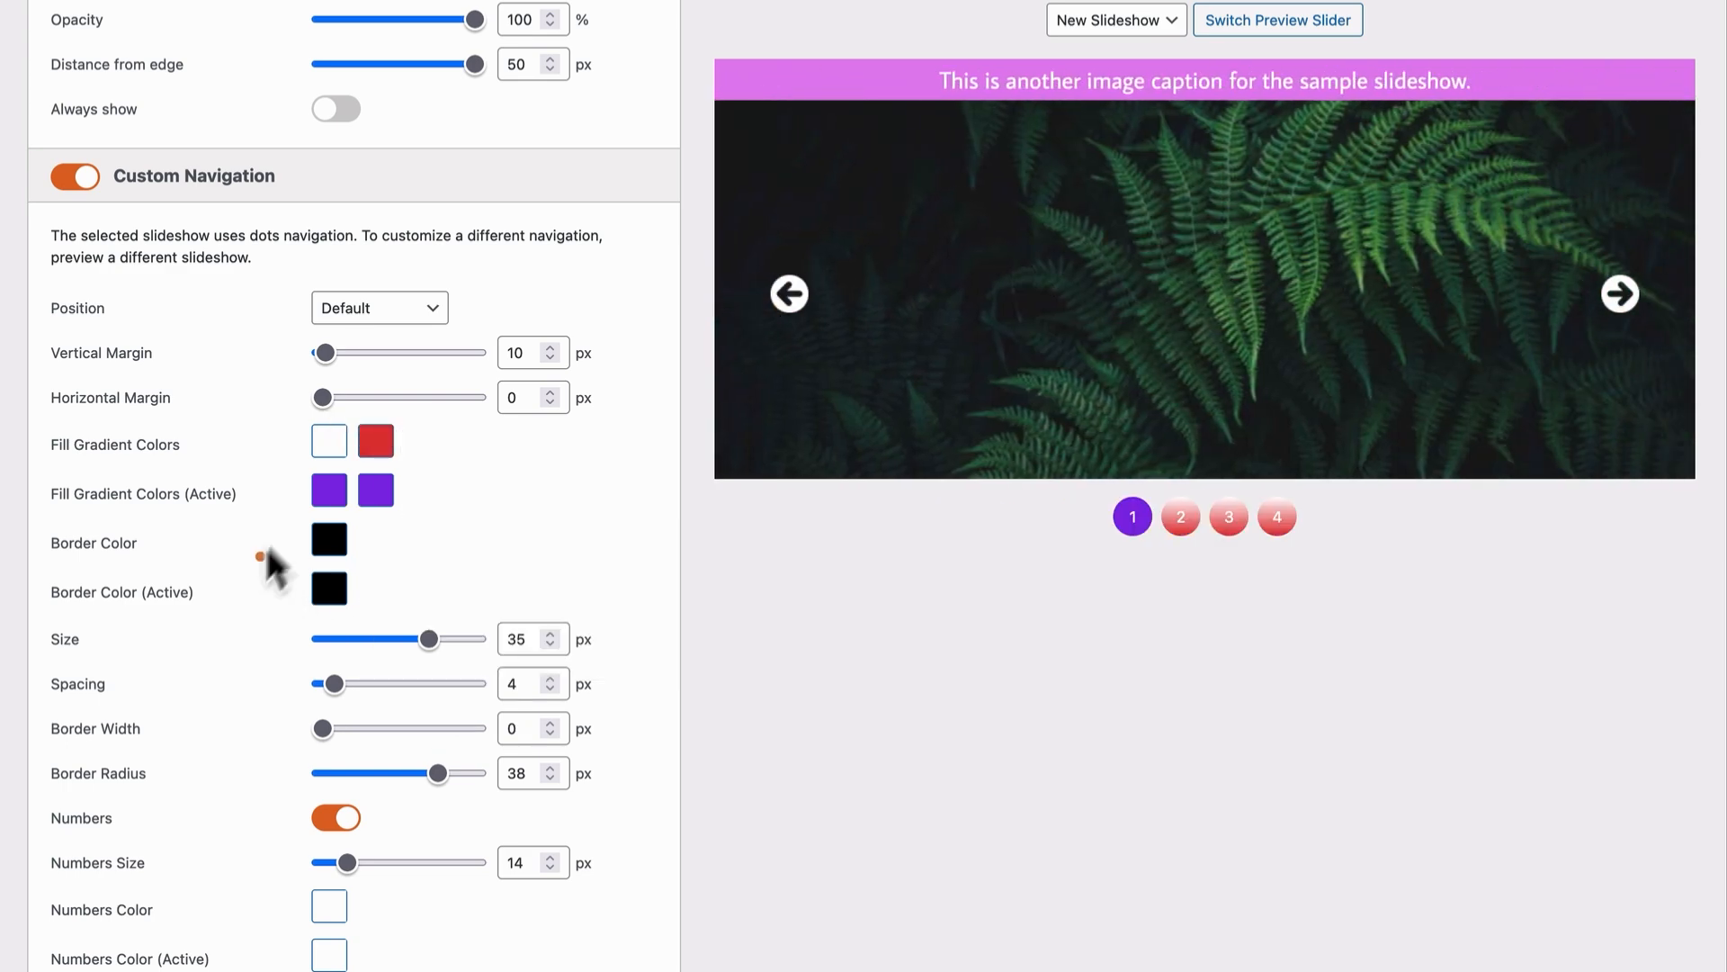
Step: Set the start color of the non-active navigation fill gradient to red, rgb(221,51,51)
{"action": "left_click", "coordinate": [334, 452]}
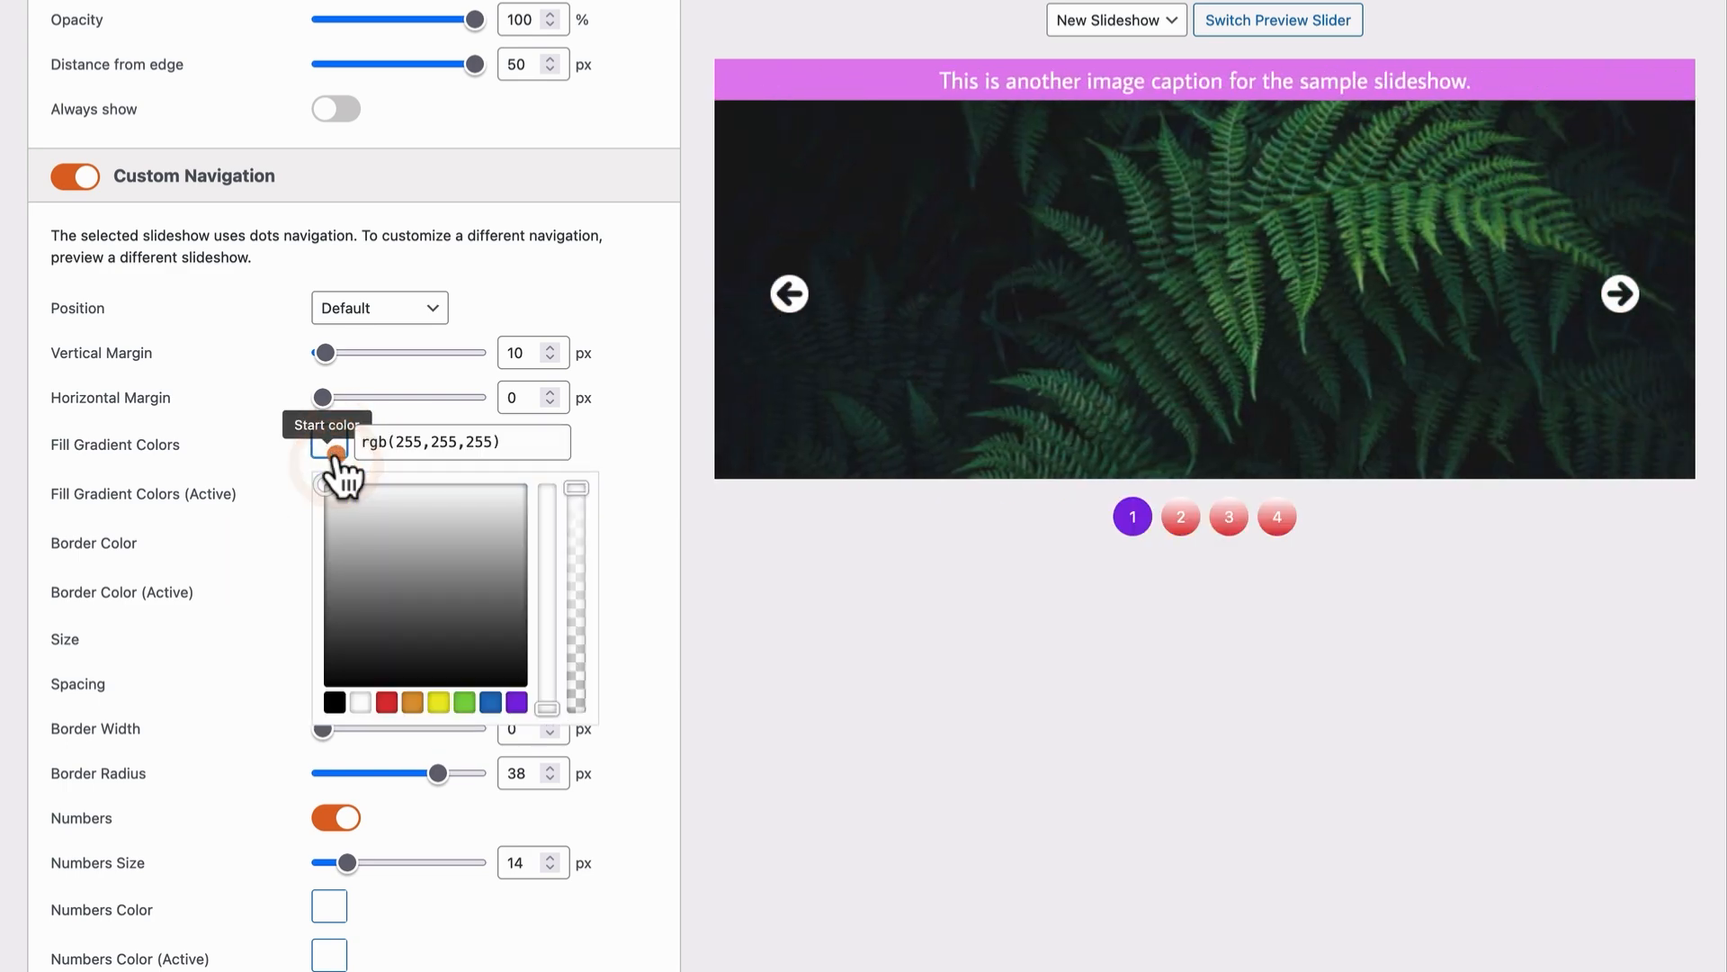
{"action": "left_click", "coordinate": [387, 702]}
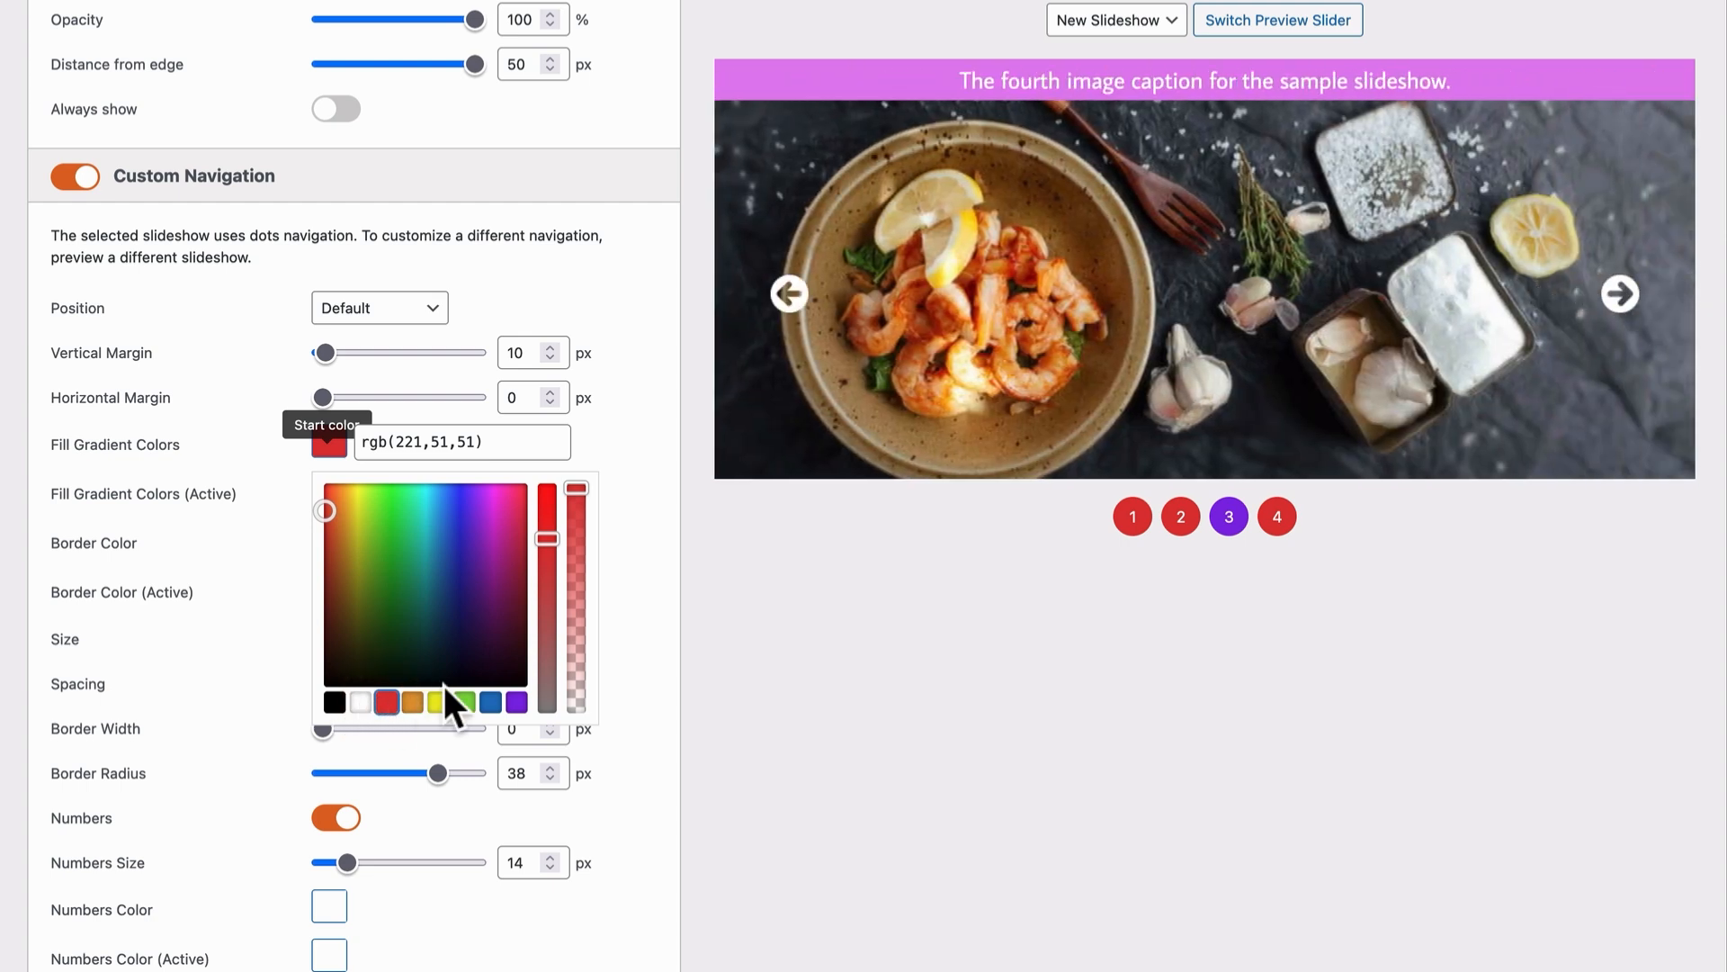
{"action": "left_click", "coordinate": [243, 727]}
Step: Switch to the MetaSlider plugin page on WordPress.org
{"action": "scroll", "coordinate": [245, 734], "scroll_direction": "down", "scroll_amount": 2}
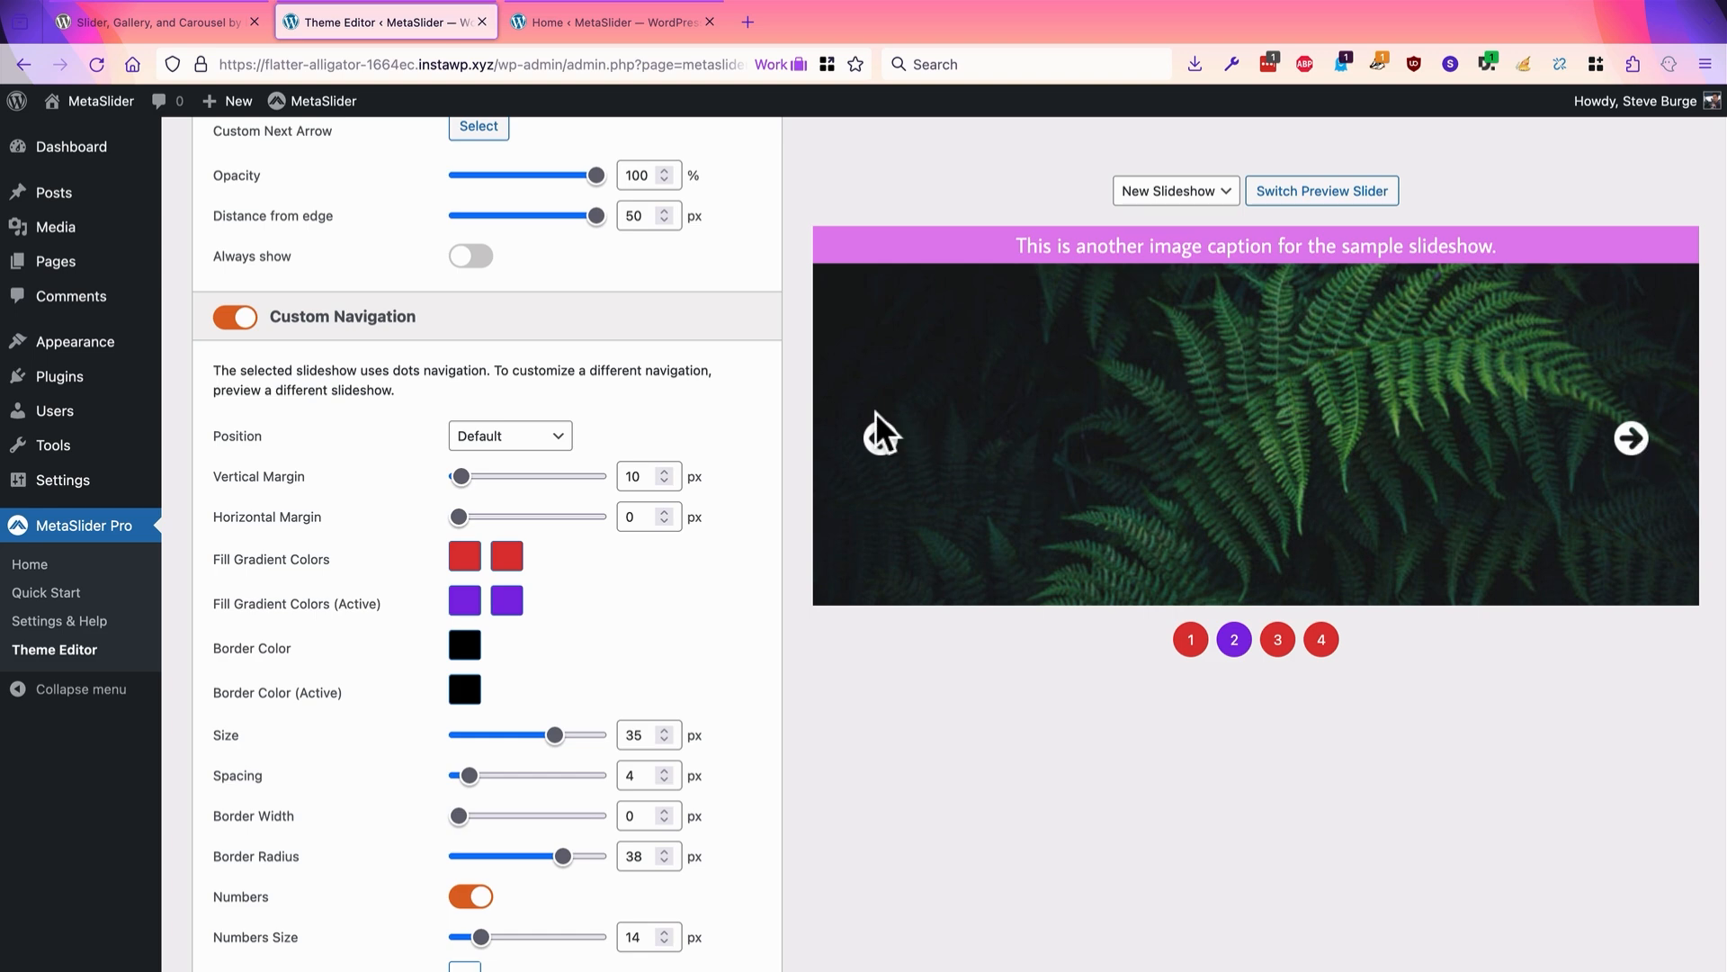
{"action": "left_click", "coordinate": [176, 19]}
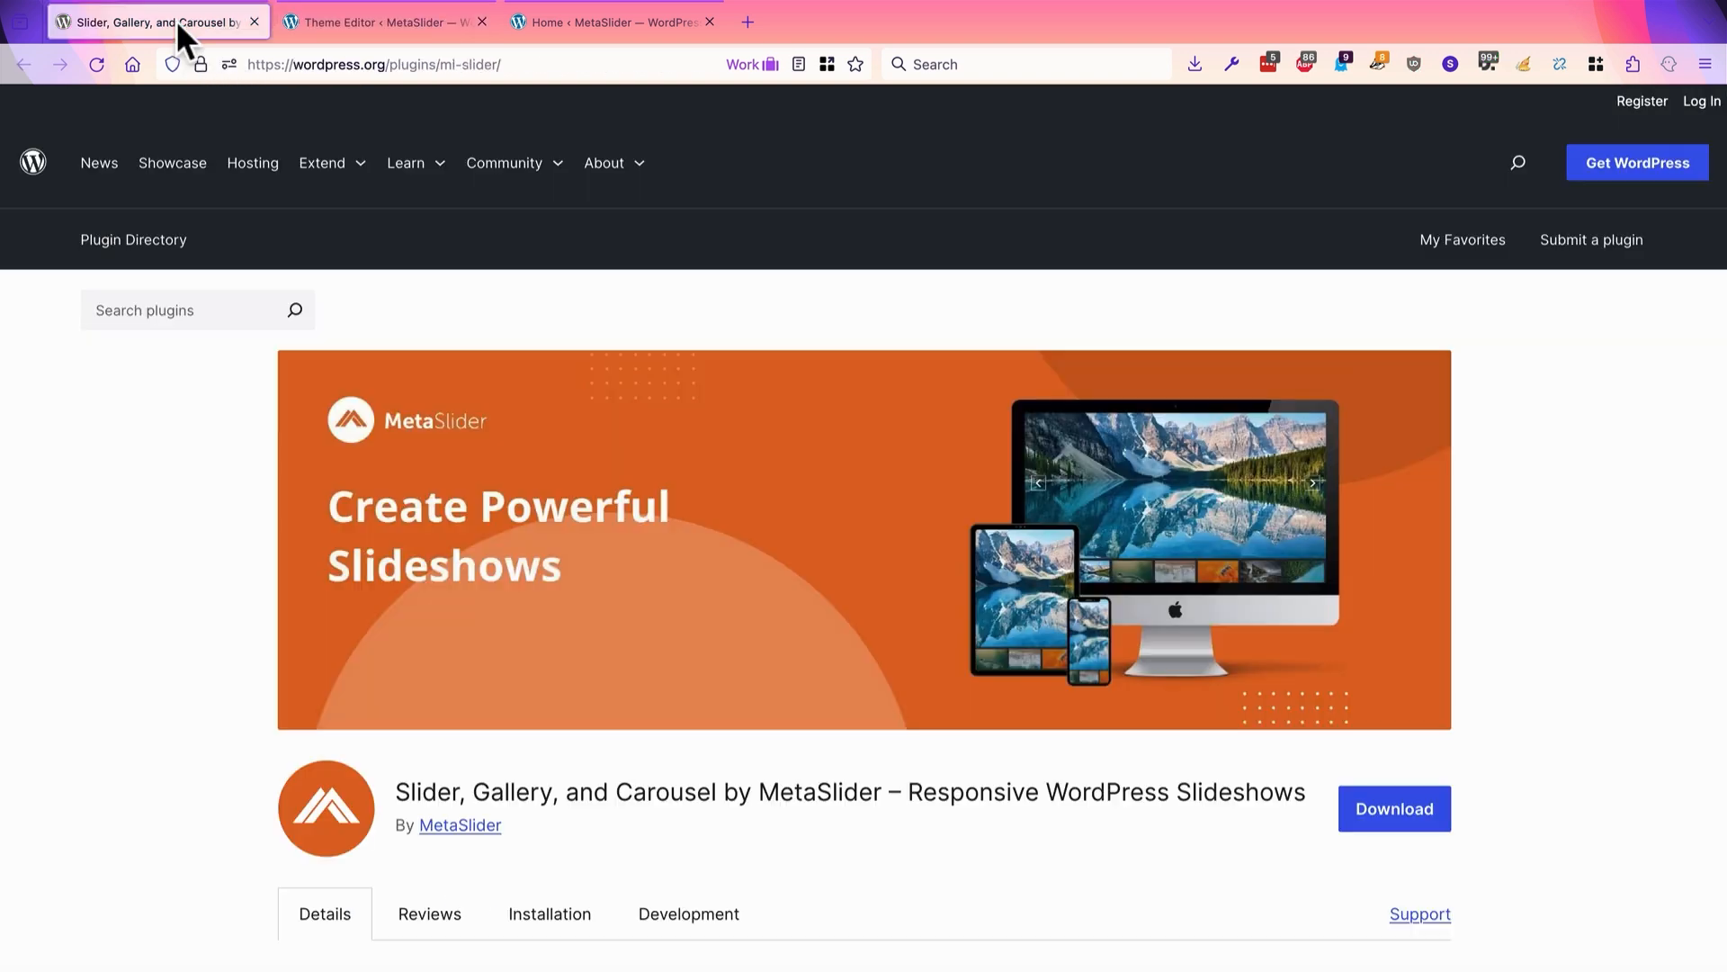